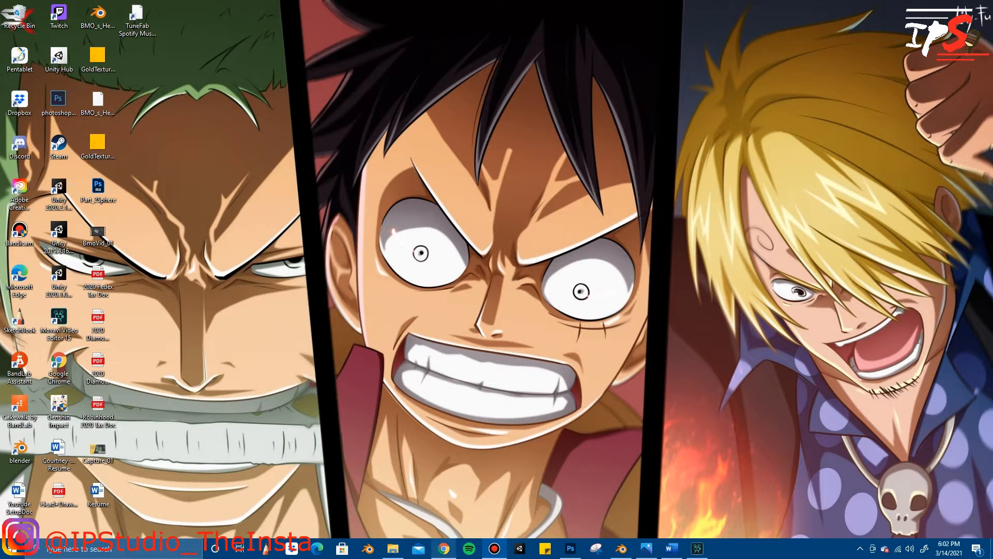
Step: Switch to the open Chrome window
mouse_move(444, 549)
left_click(446, 500)
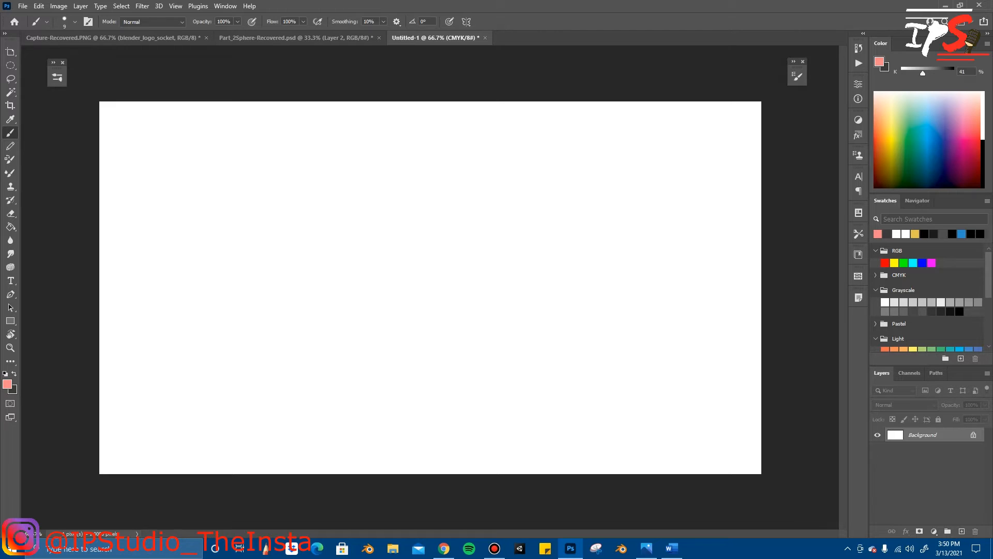
Step: Add a new empty layer above the Background layer
left_click(961, 531)
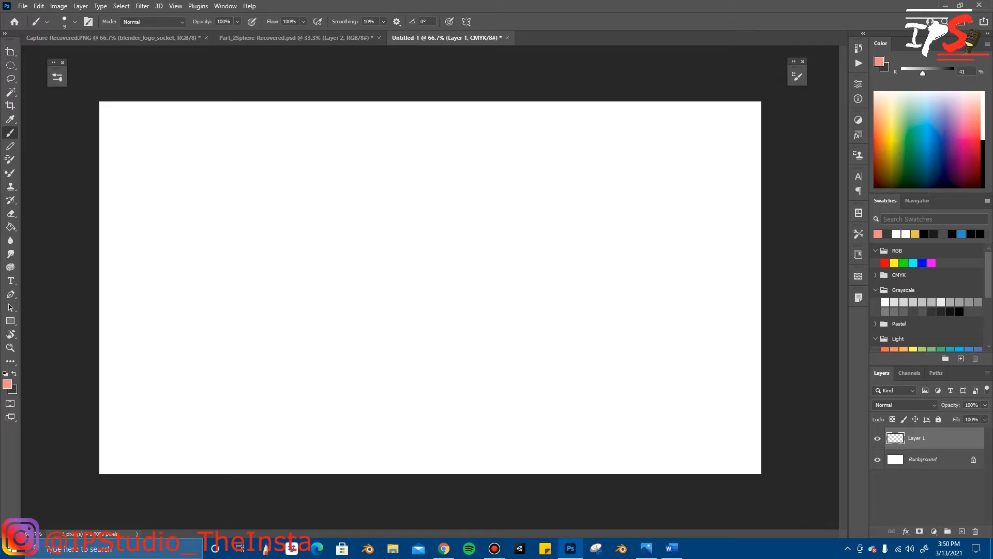
mouse_move(155, 126)
left_mouse_down()
mouse_move(170, 149)
mouse_move(155, 124)
left_mouse_up()
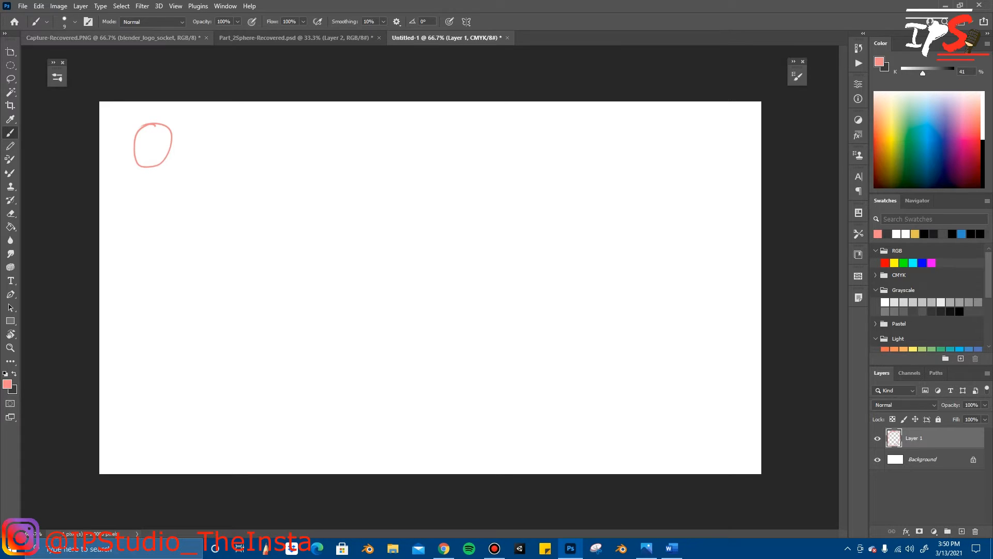
key("ctrl+z")
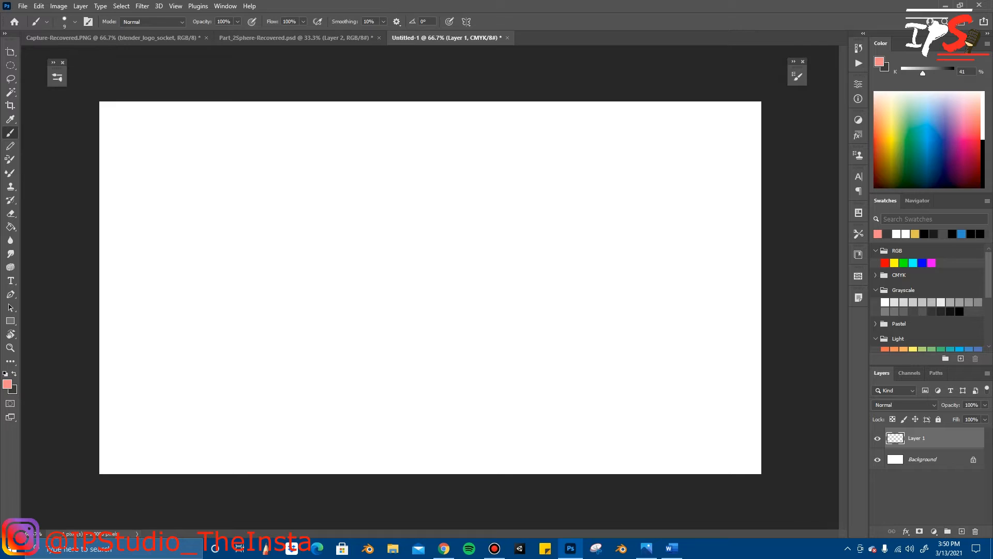
mouse_move(160, 133)
left_mouse_down()
mouse_move(137, 151)
mouse_move(175, 153)
mouse_move(158, 130)
left_mouse_up()
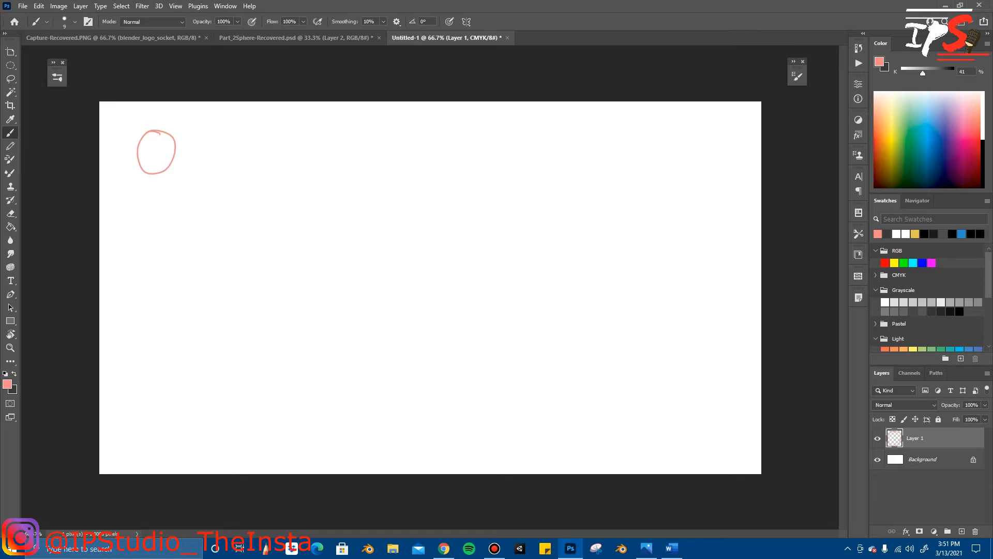
left_click_drag(159, 135, 162, 157)
key("ctrl+z")
key("ctrl+z")
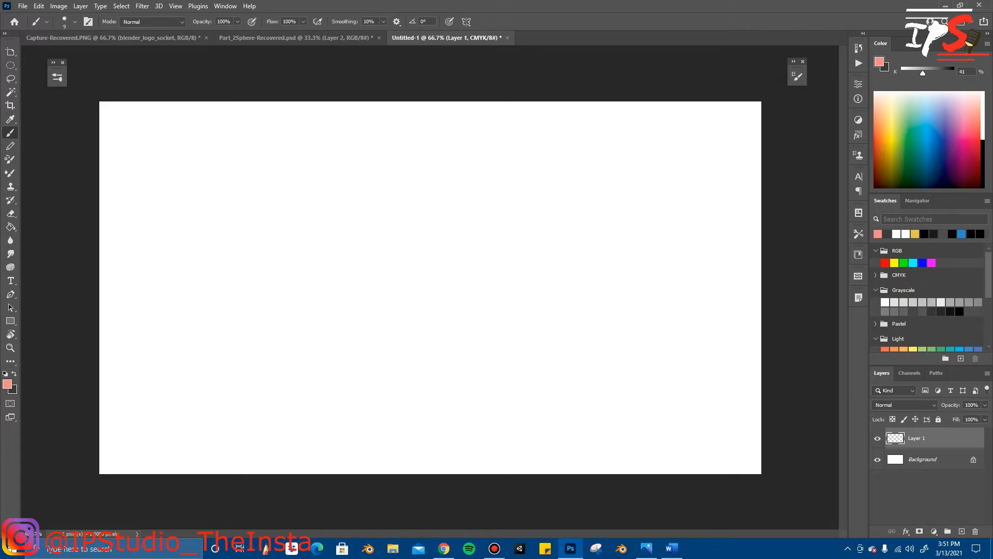
left_click_drag(179, 130, 182, 132)
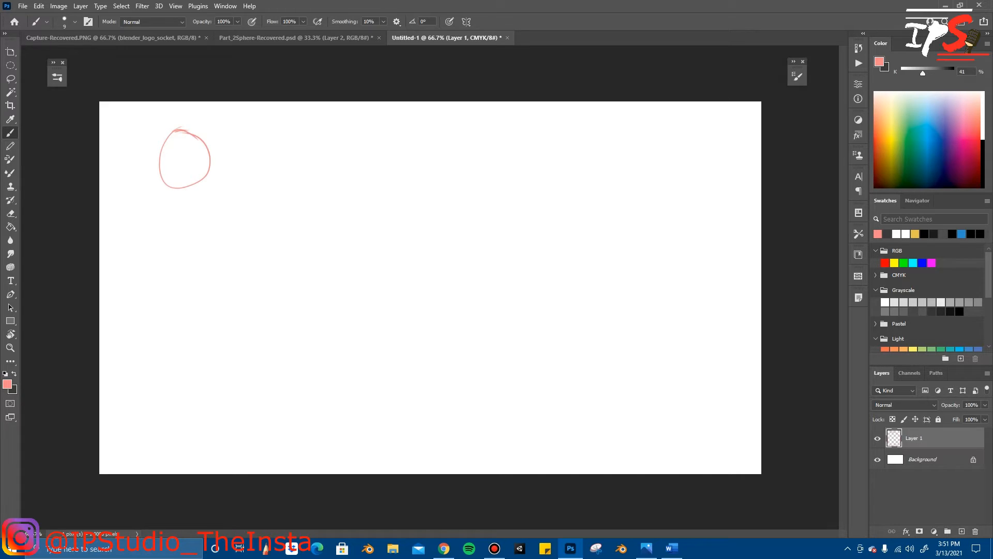
key("ctrl+z")
key("ctrl+z")
key("ctrl+z")
key("ctrl+z")
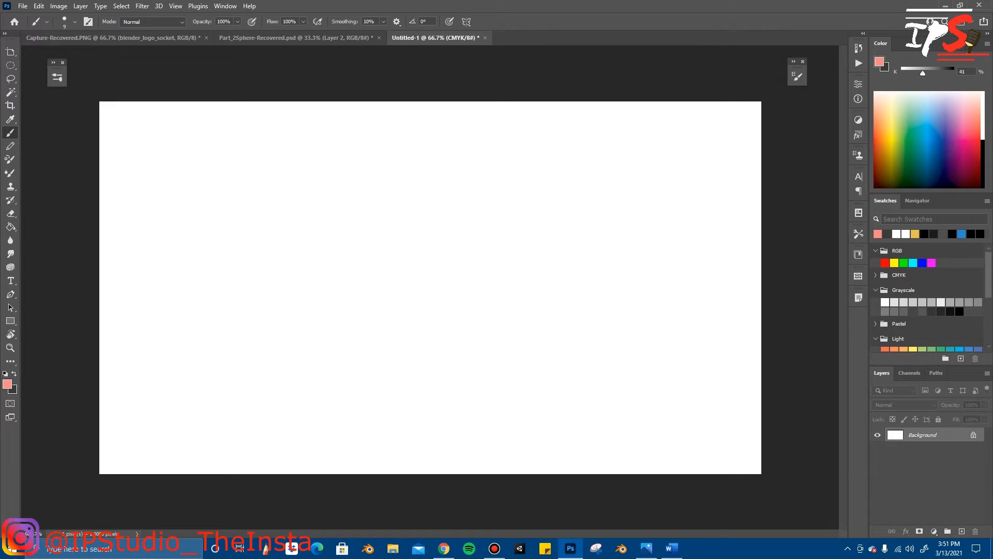
key("ctrl+shift+z")
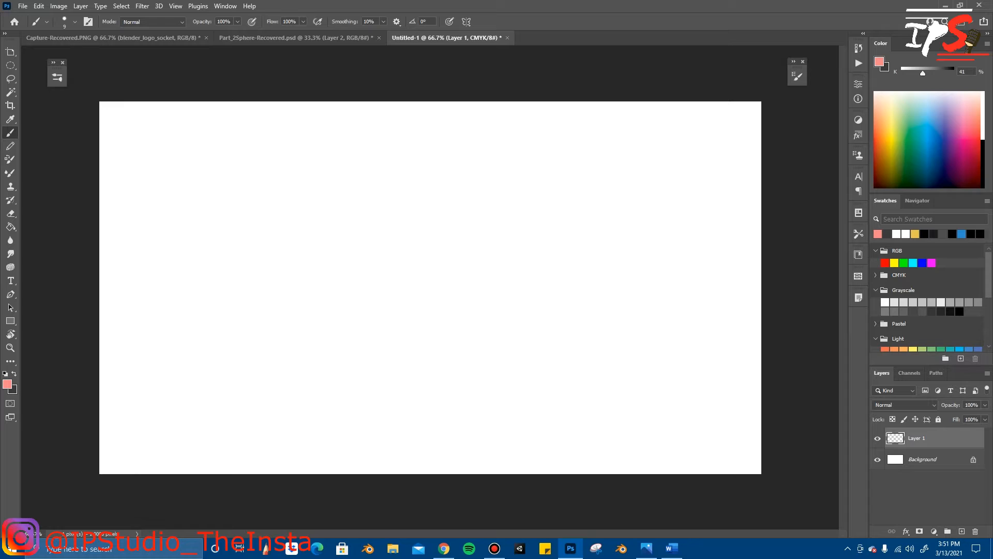
left_click_drag(157, 135, 161, 131)
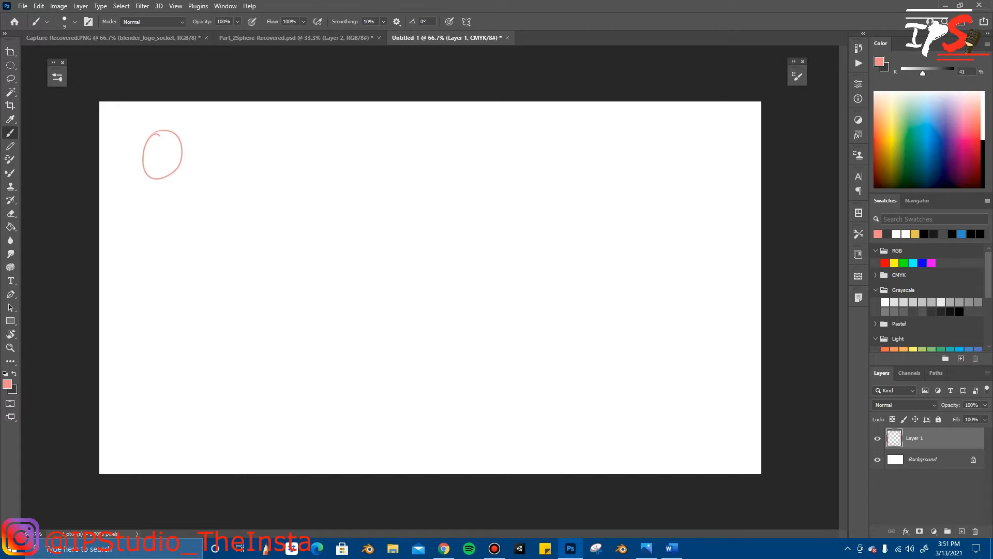
key("ctrl+z")
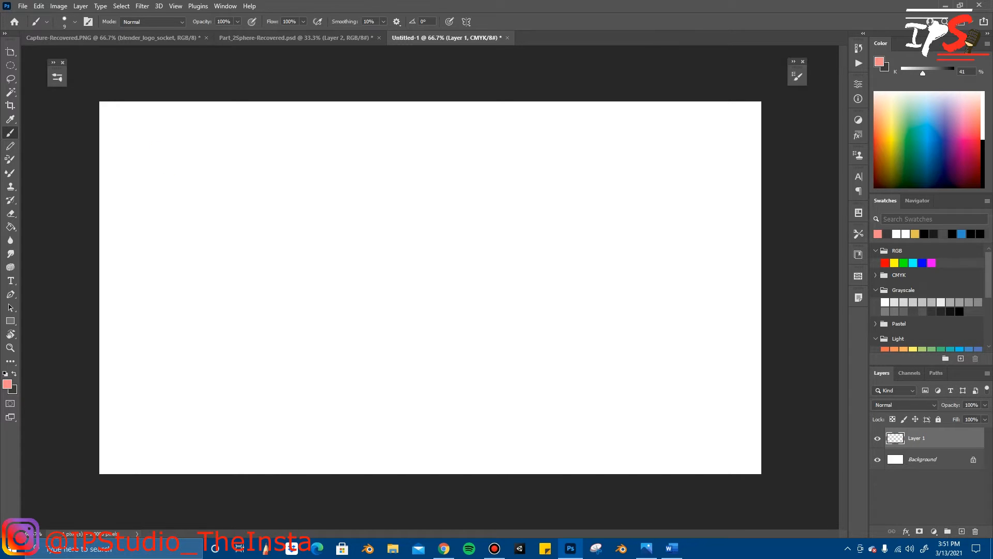
mouse_move(167, 139)
left_mouse_down()
mouse_move(166, 194)
mouse_move(169, 140)
left_mouse_up()
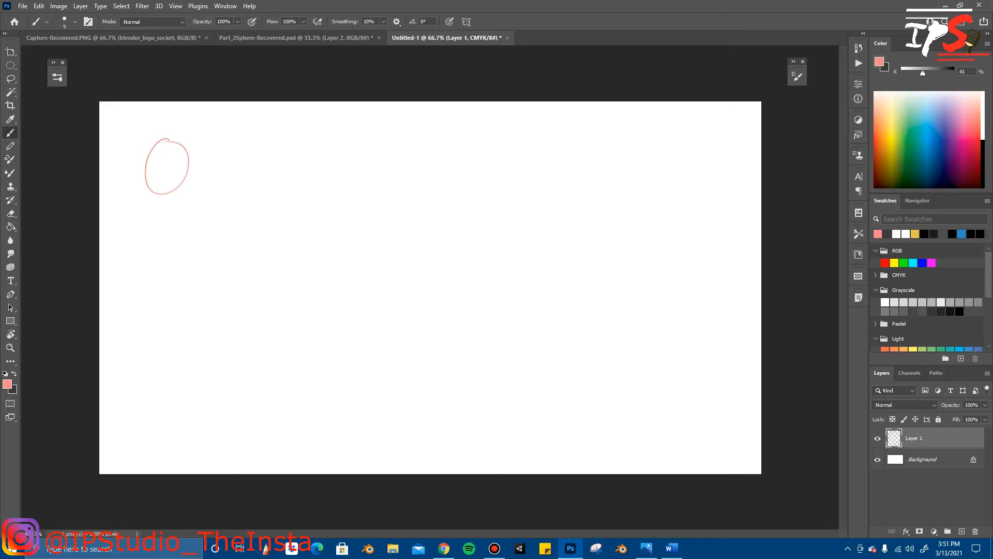
key("ctrl+z")
mouse_move(191, 146)
left_mouse_down()
mouse_move(203, 198)
mouse_move(190, 147)
left_mouse_up()
key("ctrl+z")
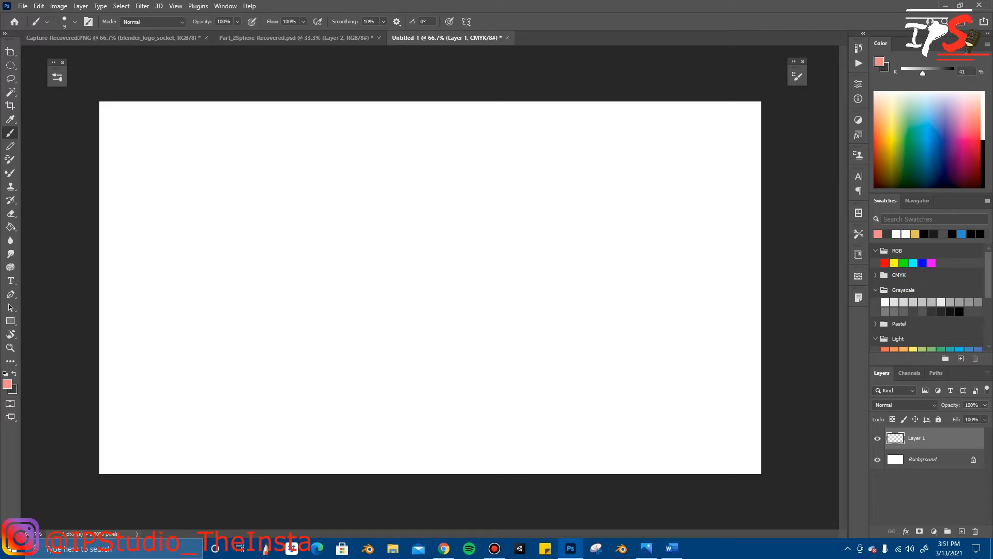
Step: Sketch a pink circle in the canvas's upper-left area and erase the overlapping strokes at its top
left_click_drag(177, 133, 169, 133)
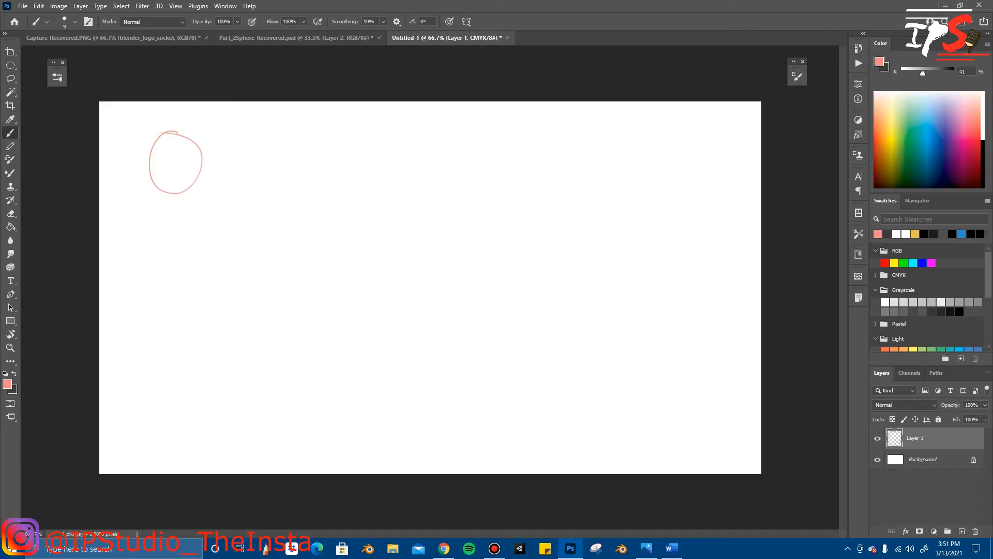
key("e")
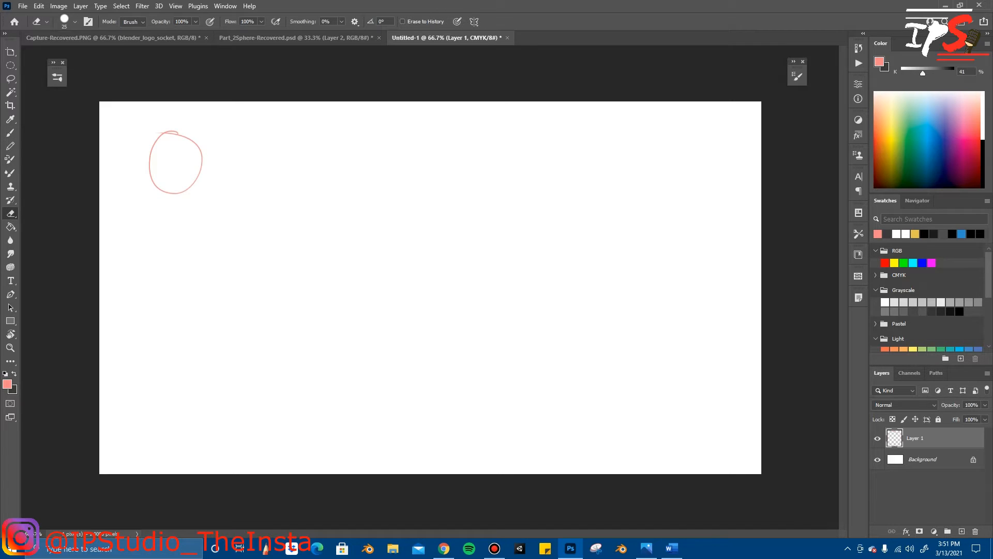
key("bracketleft")
key("b")
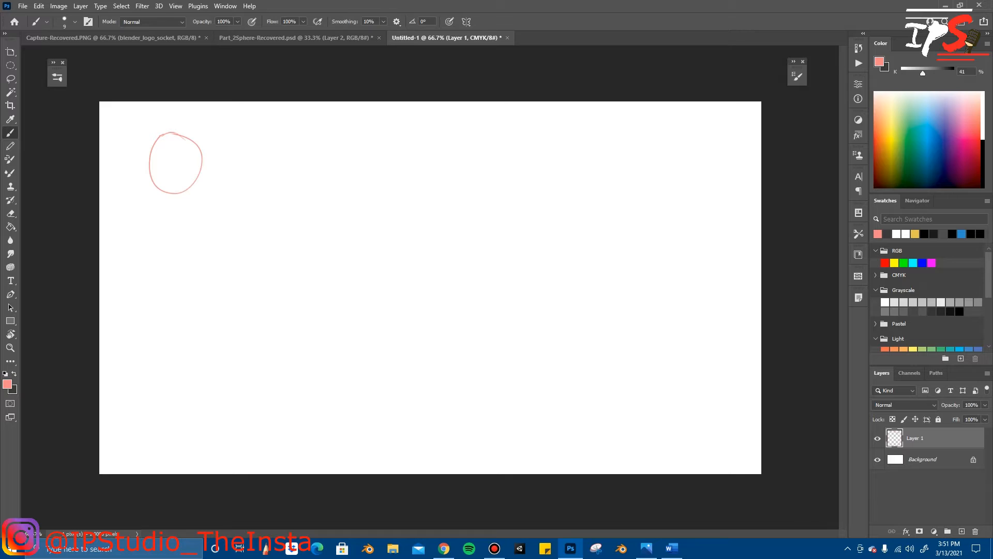
Step: Add curved vertical and horizontal contours, dashed hidden lines and a short centre line to the circle
left_click_drag(179, 134, 185, 154)
left_click_drag(165, 166, 149, 166)
key("ctrl+z")
Step: Sketch a second, larger pink circle to the right of the first sphere and erase its overlapping top strokes
mouse_move(279, 135)
left_mouse_down()
mouse_move(257, 190)
mouse_move(293, 170)
mouse_move(278, 134)
left_mouse_up()
key("ctrl+z")
mouse_move(278, 133)
left_mouse_down()
mouse_move(298, 151)
mouse_move(274, 130)
left_mouse_up()
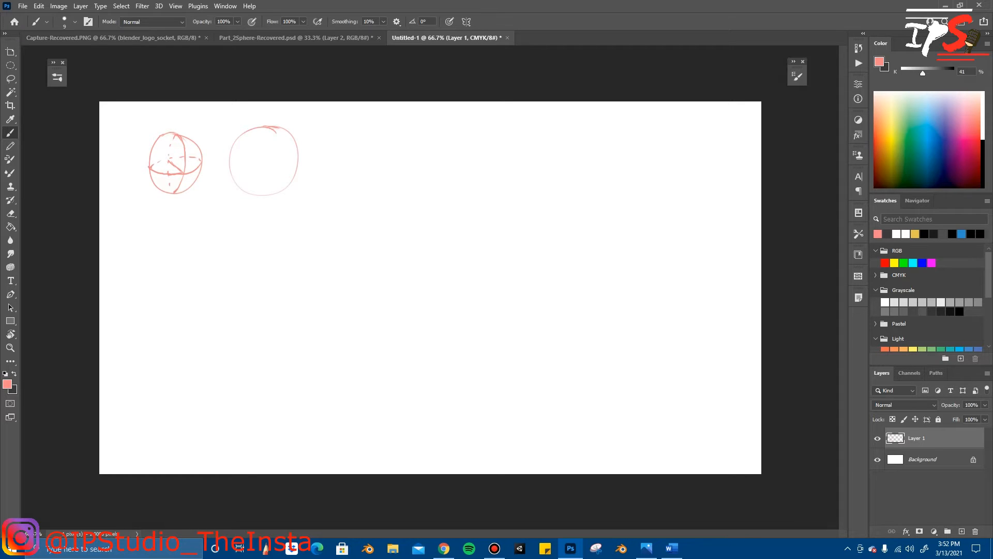
key("e")
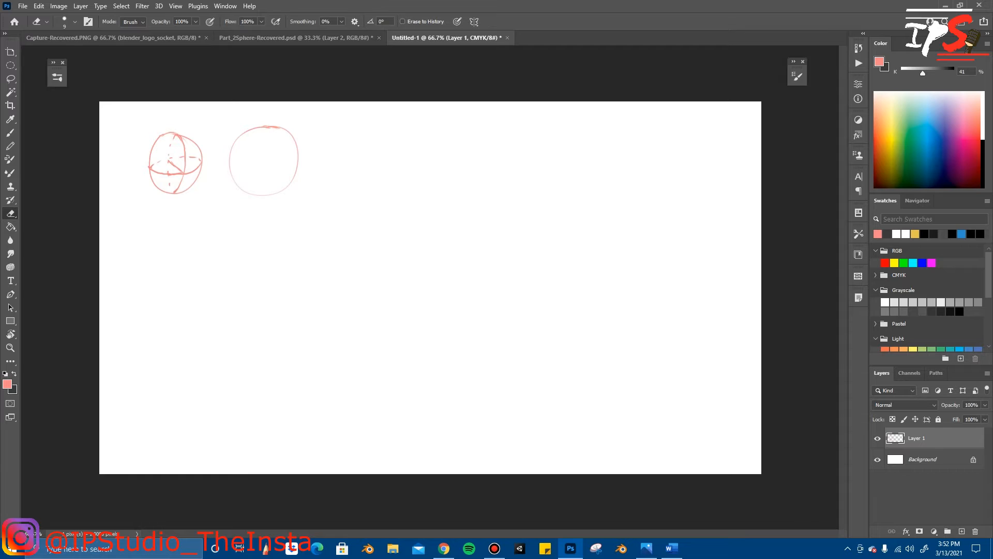
key("b")
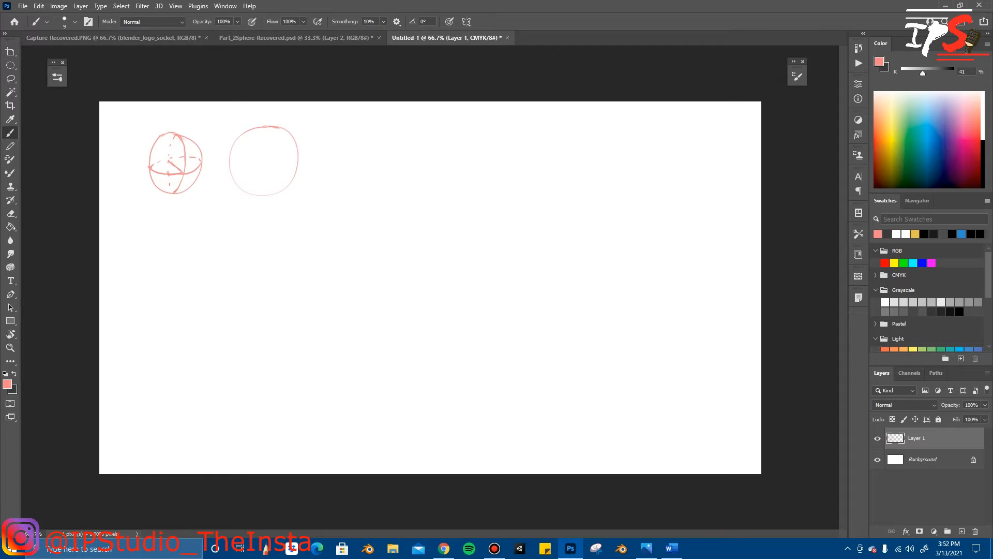
Step: Draw curved solid contours, dashed hidden lines and a small centre cross on the second circle
left_click_drag(264, 131, 264, 152)
key("ctrl+z")
Step: Sketch a third pink circle beside the second sphere, with curved contours, dashed hidden lines and a centre line
key("ctrl+z")
left_click_drag(264, 153, 252, 157)
mouse_move(375, 135)
left_mouse_down()
mouse_move(342, 136)
mouse_move(376, 184)
mouse_move(376, 137)
left_mouse_up()
key("ctrl+z")
mouse_move(362, 133)
left_mouse_down()
mouse_move(362, 191)
mouse_move(347, 133)
left_mouse_up()
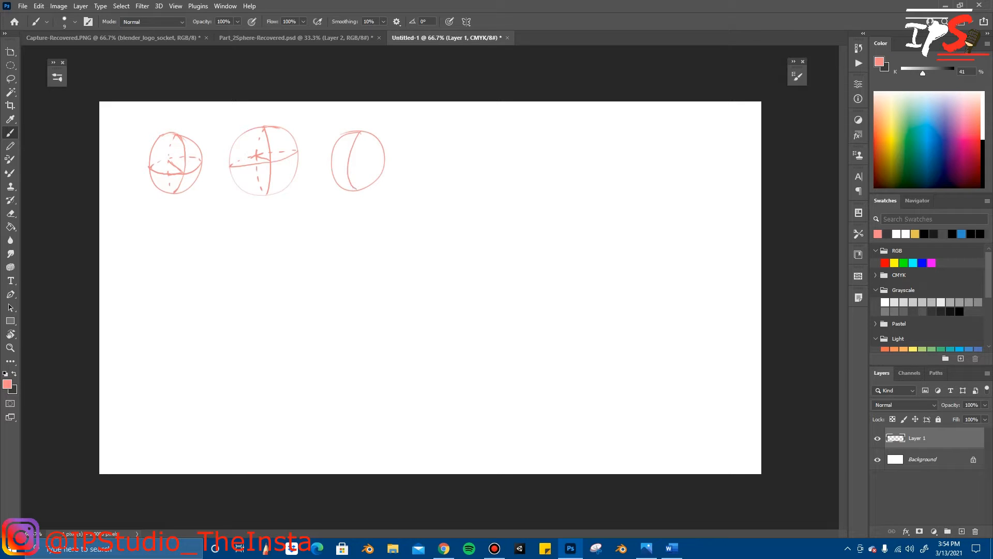
key("ctrl+z")
left_click_drag(333, 156, 346, 150)
left_click_drag(354, 157, 361, 164)
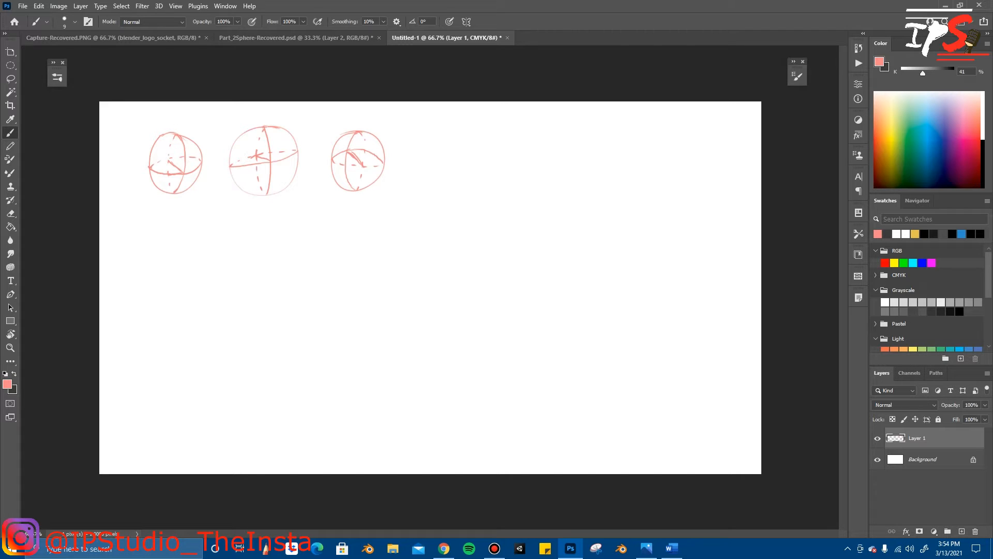
Step: Swap to the dark foreground colour and ink over the first sphere's outline, contours and centre line
key("x")
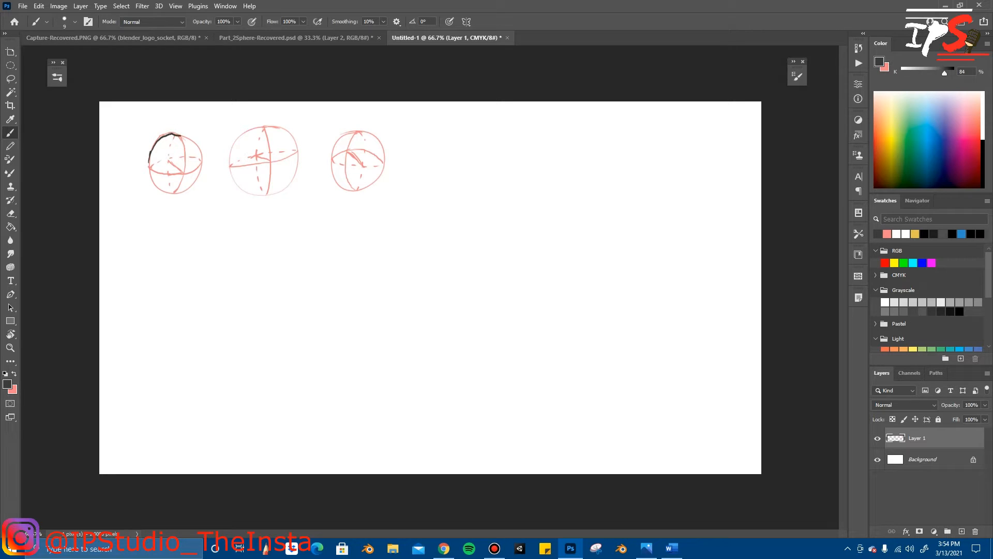
mouse_move(166, 134)
left_mouse_down()
mouse_move(202, 148)
mouse_move(198, 181)
mouse_move(177, 193)
mouse_move(154, 189)
mouse_move(149, 164)
mouse_move(173, 175)
mouse_move(203, 159)
mouse_move(186, 147)
mouse_move(177, 192)
mouse_move(186, 172)
left_mouse_up()
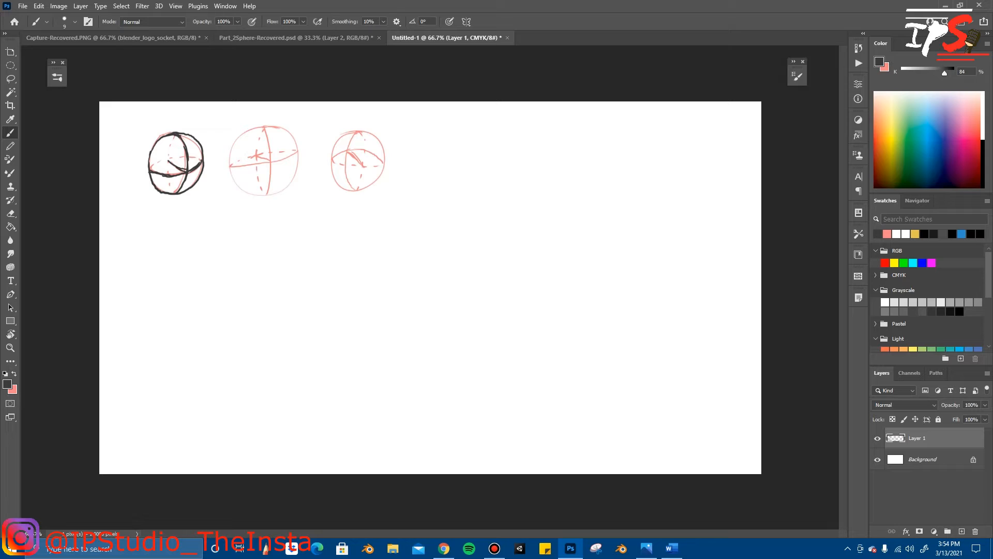
Step: Ink over the second sphere's outline, curved contours and centre cross in the dark colour
mouse_move(261, 128)
left_mouse_down()
mouse_move(273, 172)
mouse_move(267, 196)
left_mouse_up()
left_click_drag(230, 166, 291, 155)
mouse_move(272, 182)
left_mouse_down()
mouse_move(267, 192)
mouse_move(293, 181)
mouse_move(298, 146)
mouse_move(288, 133)
mouse_move(261, 128)
left_mouse_up()
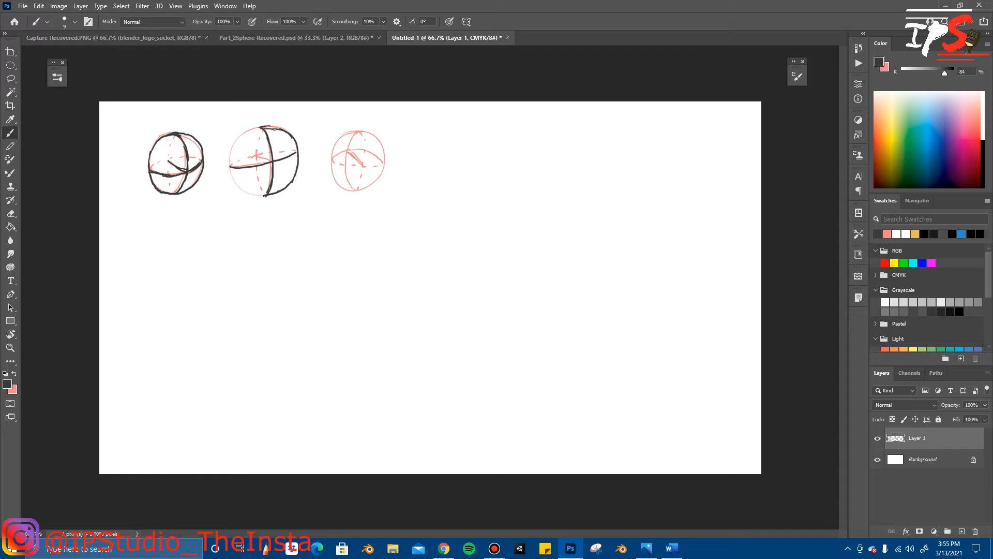
left_click_drag(230, 156, 239, 188)
left_click_drag(231, 163, 239, 139)
left_click_drag(257, 156, 270, 162)
left_click_drag(253, 157, 261, 151)
Step: Ink over the third sphere's outline, contours, dashed vertical and centre cross in the dark colour
mouse_move(344, 138)
left_mouse_down()
mouse_move(354, 131)
mouse_move(333, 148)
mouse_move(330, 167)
mouse_move(334, 184)
mouse_move(356, 190)
left_mouse_up()
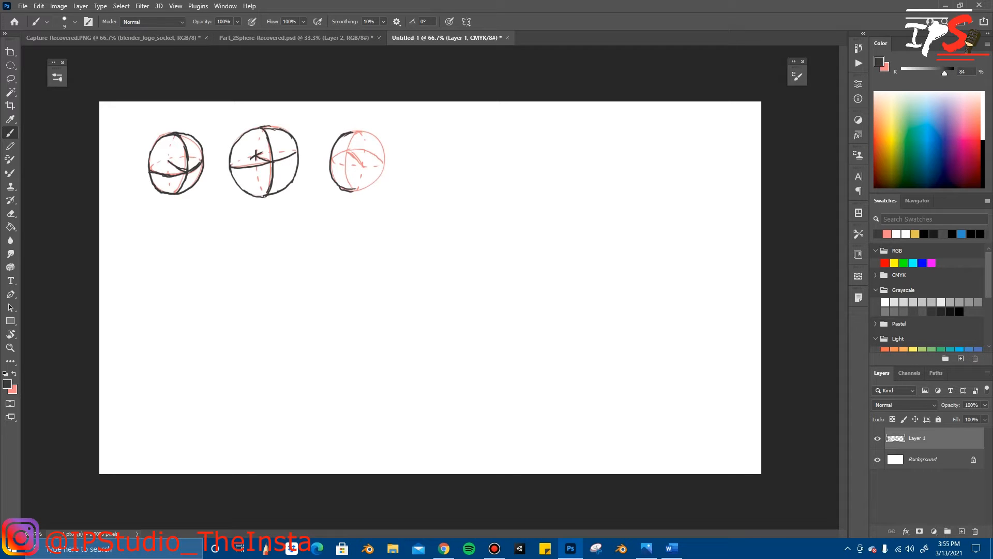
left_click_drag(359, 130, 369, 134)
left_click_drag(384, 152, 378, 180)
left_click_drag(344, 171, 347, 181)
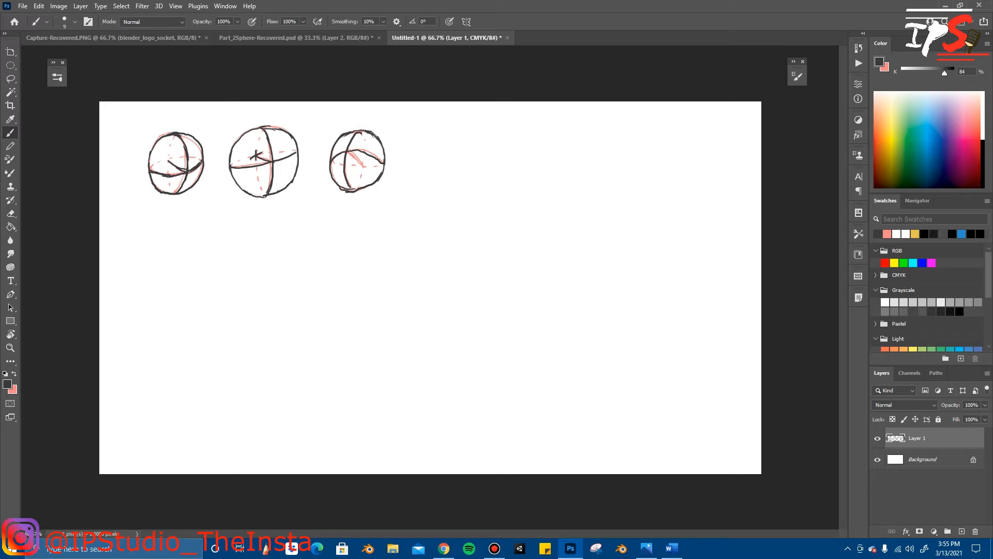
left_click_drag(352, 155, 361, 175)
Step: Scale the three spheres to about 70% and move them into the canvas's upper-left corner
key("ctrl+t")
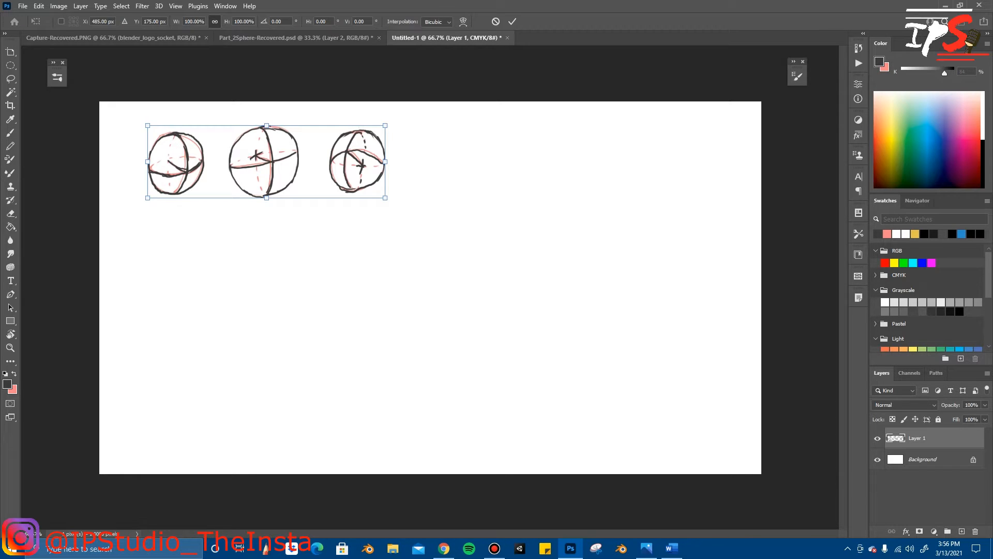
mouse_move(385, 197)
left_mouse_down()
mouse_move(343, 189)
mouse_move(455, 221)
mouse_move(437, 215)
left_mouse_up()
mouse_move(313, 178)
left_mouse_down()
mouse_move(486, 233)
mouse_move(468, 237)
mouse_move(467, 248)
left_mouse_up()
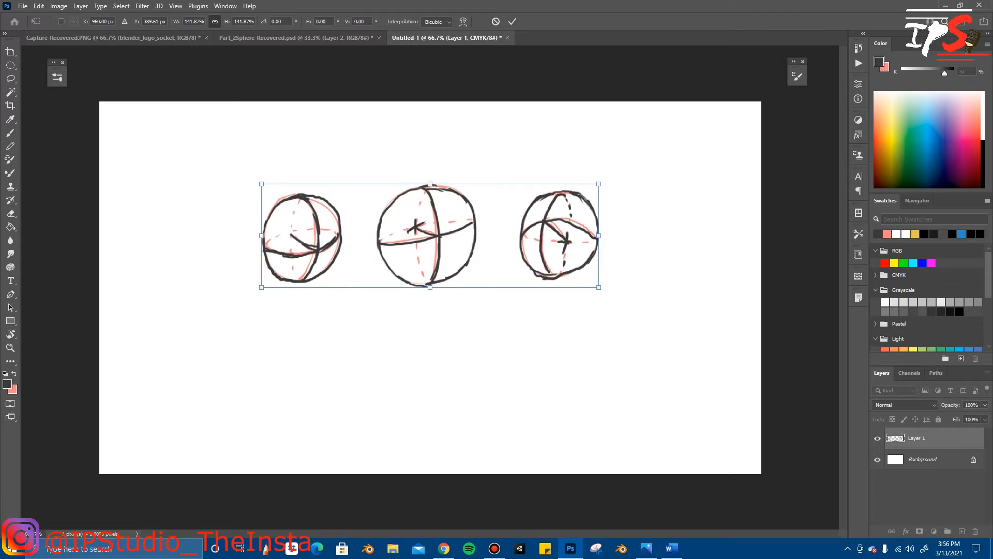
left_click_drag(599, 288, 514, 259)
left_click_drag(448, 222, 204, 112)
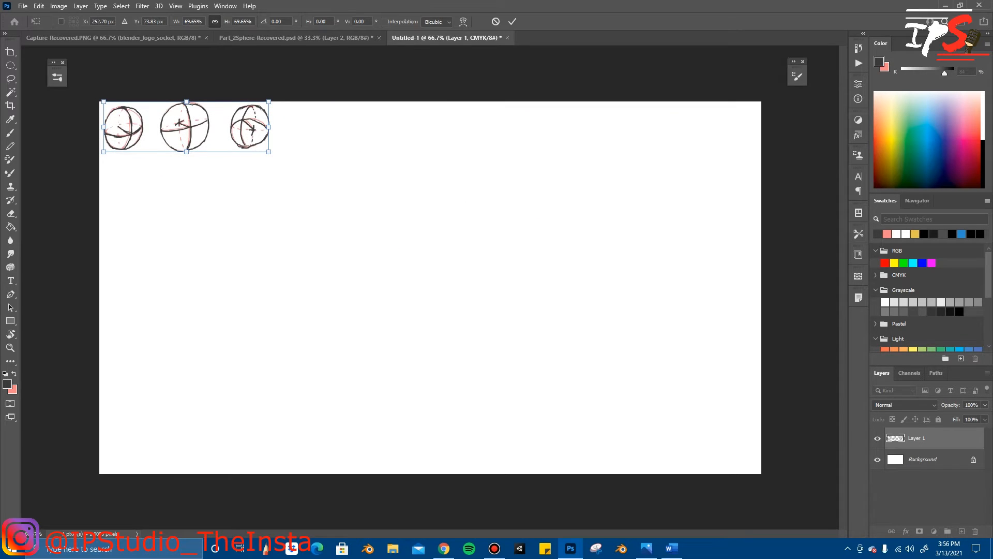
key("Return")
key("b")
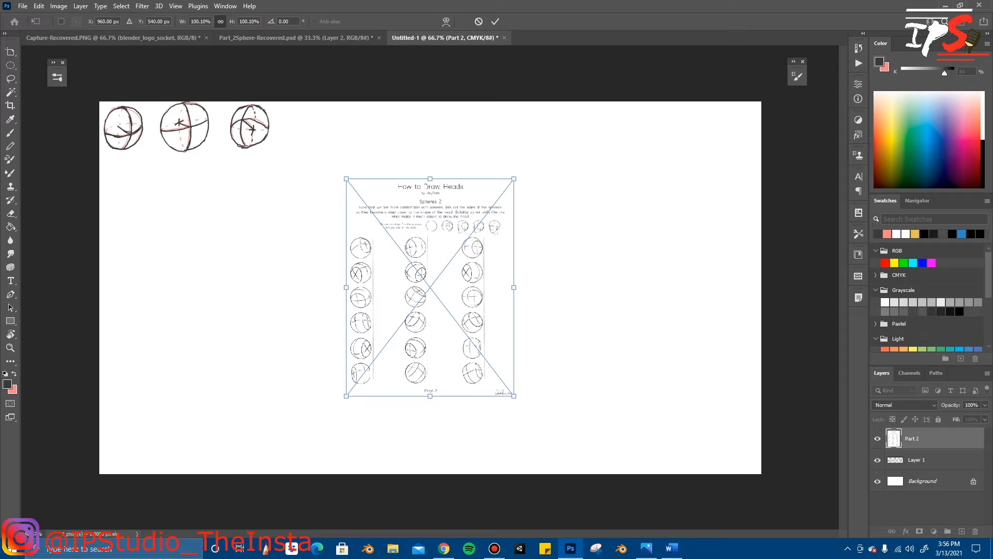
Step: Enlarge the placed Part 2 worksheet and position its three columns of spheres over the canvas's left half
left_click_drag(346, 178, 253, 58)
left_click_drag(521, 232, 370, 208)
left_click(495, 21)
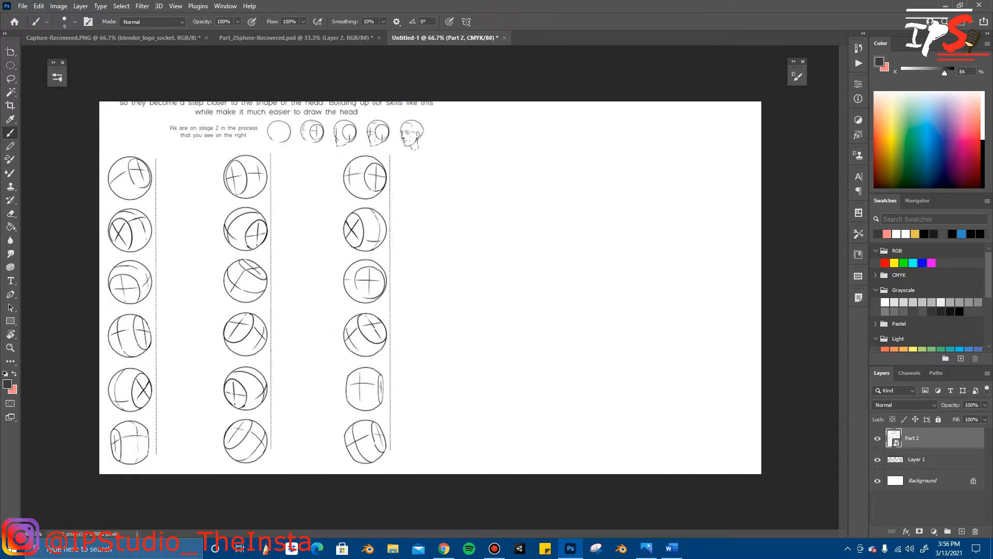
Step: Move Layer 1 above the Part 2 layer and mark off the three small spheres with a pink border line
left_click_drag(921, 460, 918, 430)
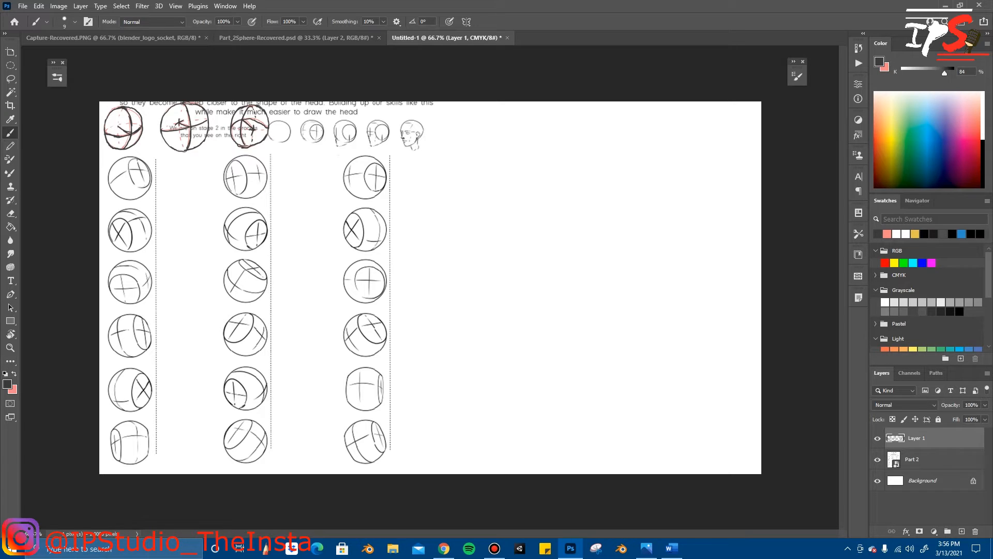
key("x")
mouse_move(100, 158)
left_mouse_down()
mouse_move(272, 153)
mouse_move(273, 101)
left_mouse_up()
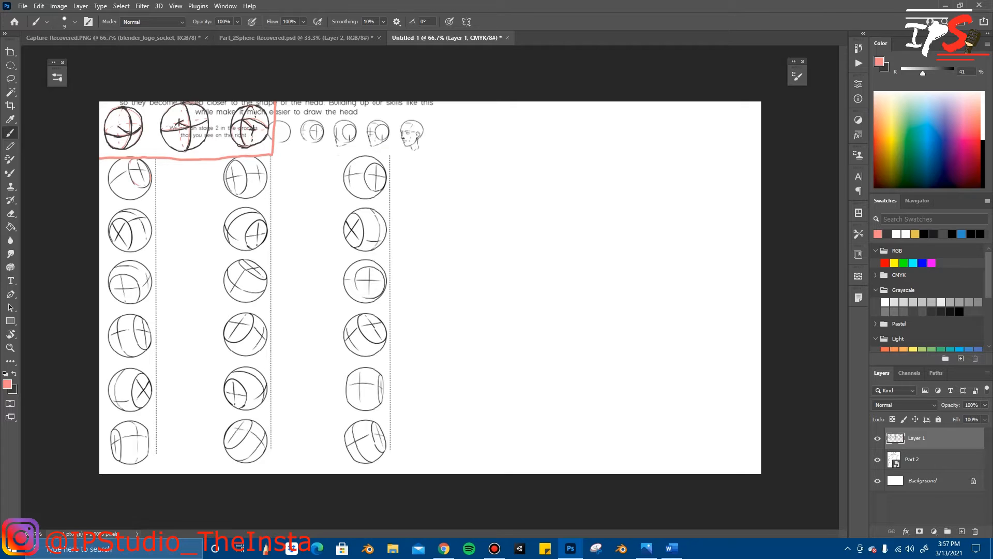
Step: Sketch pink guide lines and a chin over the first worksheet sphere, and erase them with a 15 px eraser
left_click_drag(143, 173, 140, 186)
left_click_drag(114, 171, 124, 192)
left_click_drag(115, 198, 130, 204)
key("e")
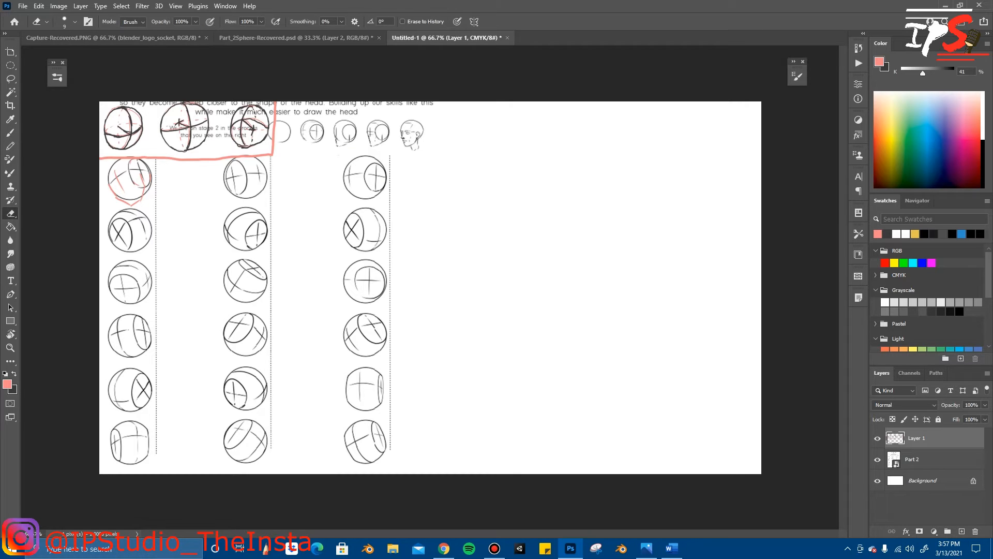
key("bracketright")
mouse_move(127, 204)
left_mouse_down()
mouse_move(139, 202)
mouse_move(110, 185)
mouse_move(123, 191)
left_mouse_up()
Step: Set the eraser size to 15 px and clear the remaining pink lines from the first worksheet sphere
right_click(426, 226)
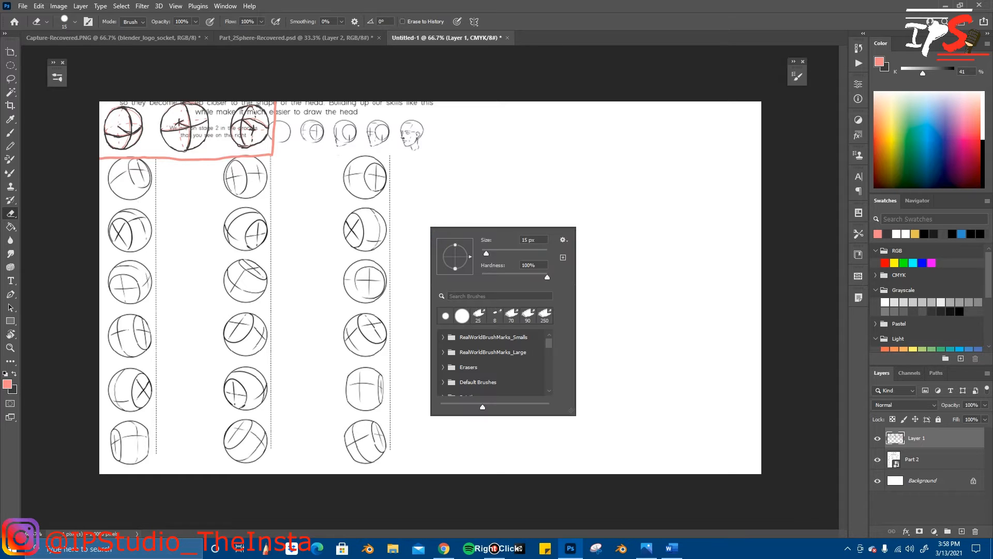
key("Escape")
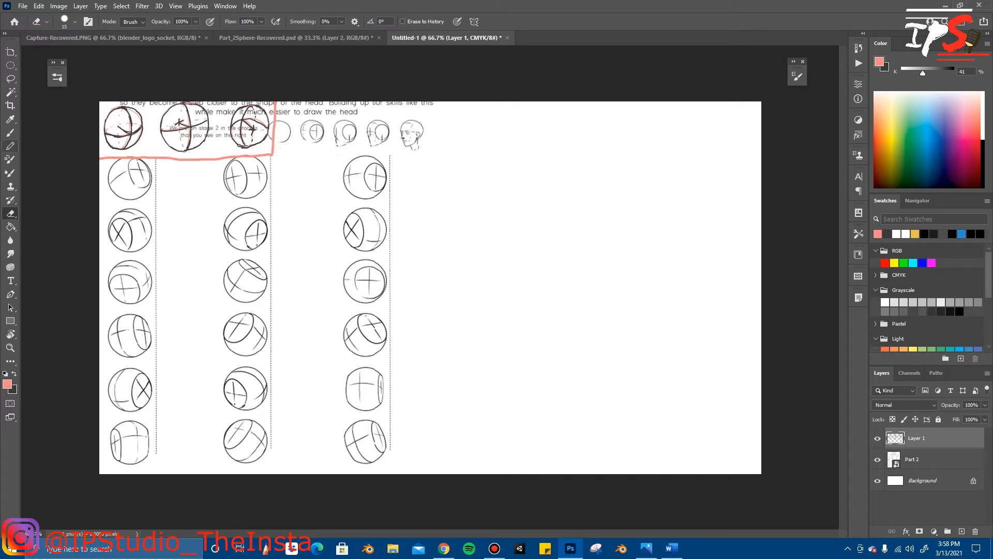
Step: Switch to the Brush, add a new layer above Layer 1, lock Layer 1 and Part 2, and make the new layer active
left_click(10, 132)
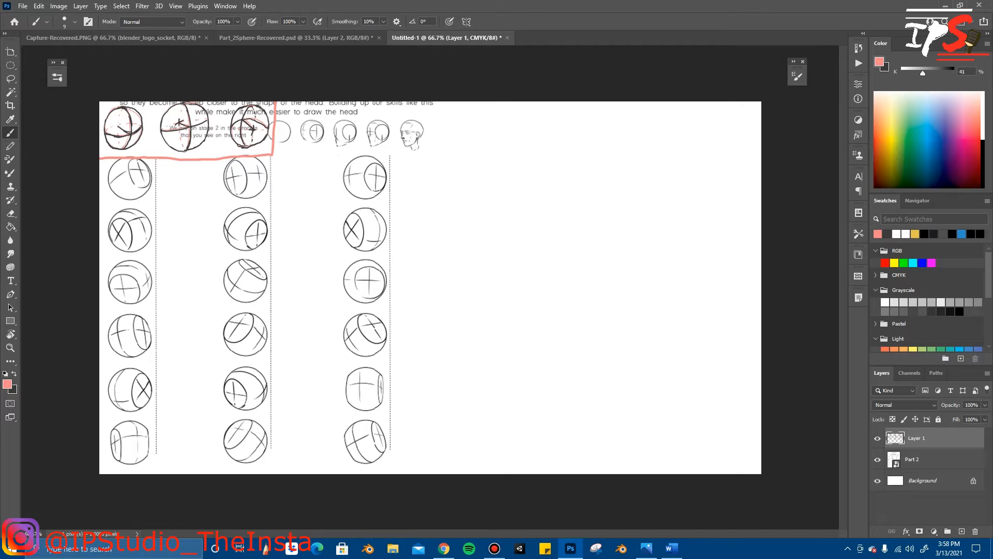
mouse_move(451, 154)
left_mouse_down()
mouse_move(442, 186)
mouse_move(452, 152)
left_mouse_up()
key("ctrl+z")
left_click(939, 419)
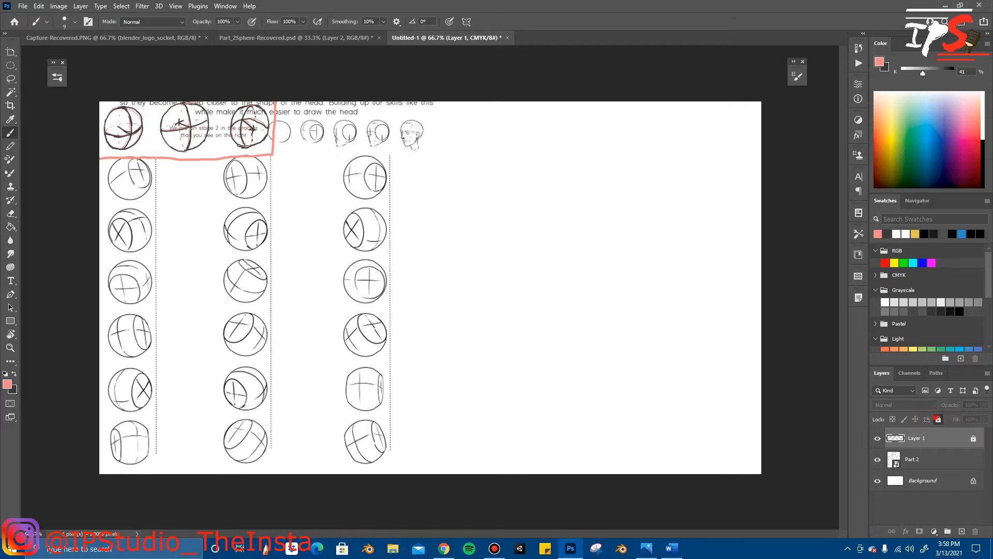
left_click(961, 531)
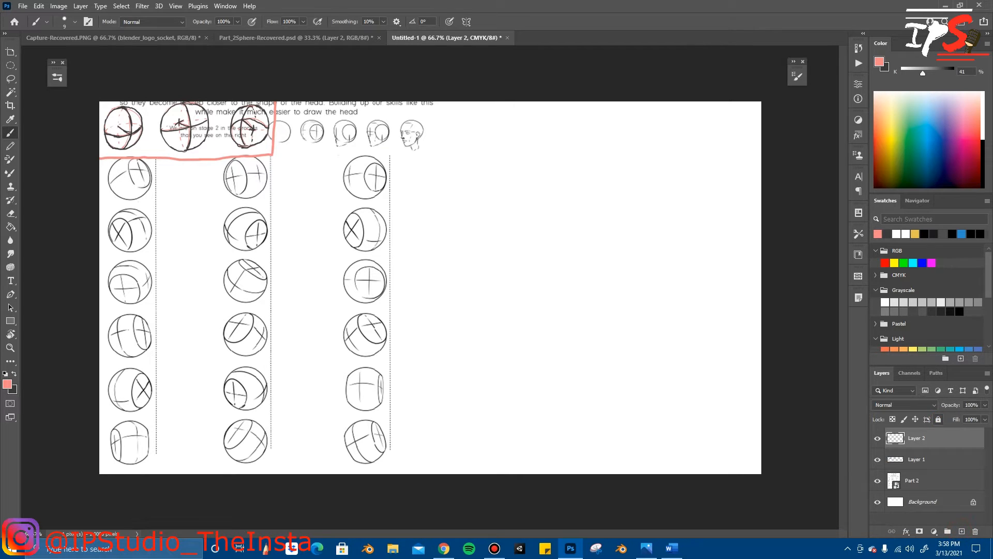
left_click(931, 454)
left_click(938, 419)
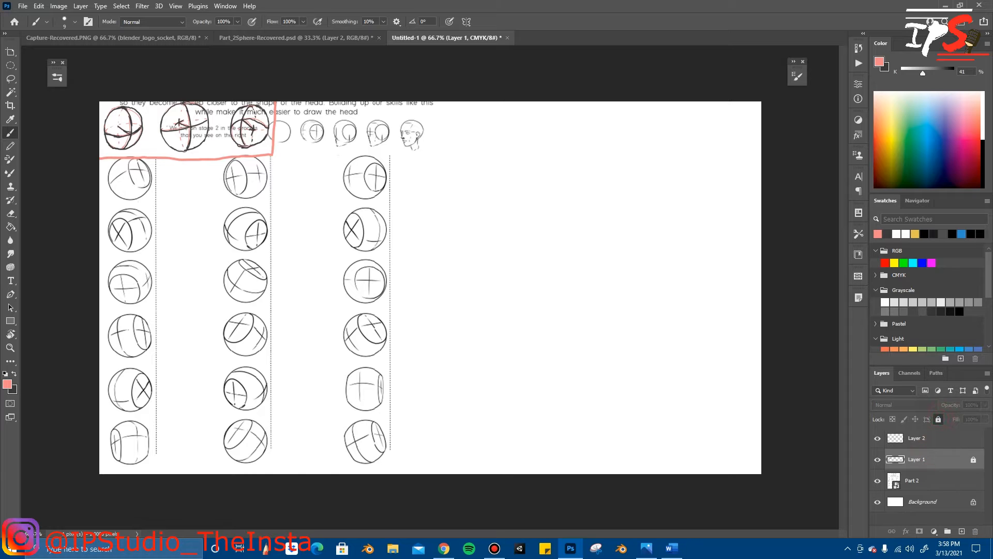
left_click(931, 480)
left_click(939, 419)
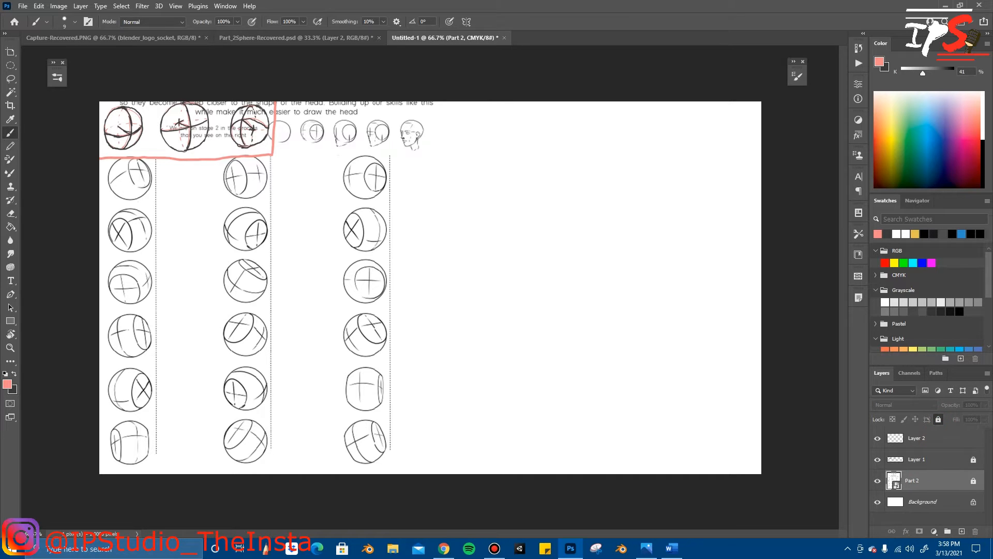
left_click(931, 438)
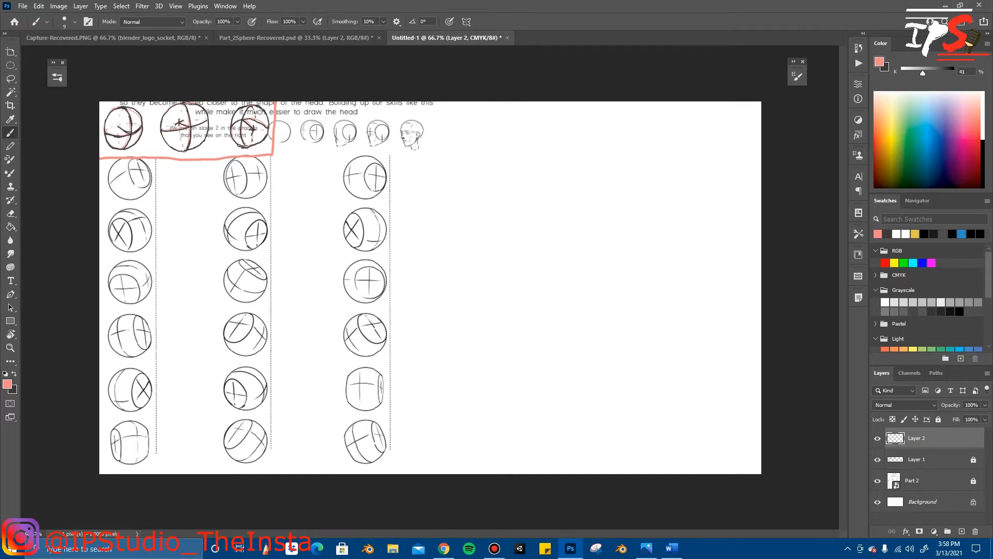
Step: Try sketching a freehand pink circle on Layer 2 beside the top sphere of the third worksheet column
mouse_move(446, 154)
left_mouse_down()
mouse_move(458, 173)
mouse_move(448, 152)
left_mouse_up()
key("ctrl+z")
mouse_move(446, 164)
left_mouse_down()
mouse_move(420, 165)
mouse_move(437, 151)
left_mouse_up()
key("ctrl+z")
mouse_move(440, 165)
left_mouse_down()
mouse_move(426, 208)
mouse_move(438, 167)
left_mouse_up()
key("ctrl+z")
left_click_drag(452, 160, 454, 164)
key("ctrl+z")
mouse_move(446, 158)
left_mouse_down()
mouse_move(443, 207)
mouse_move(451, 160)
left_mouse_up()
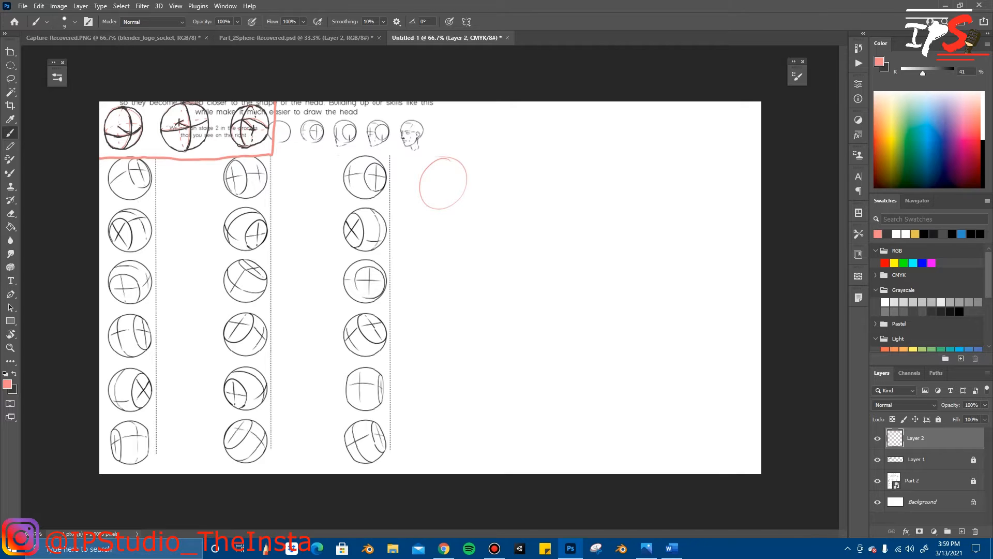
key("e")
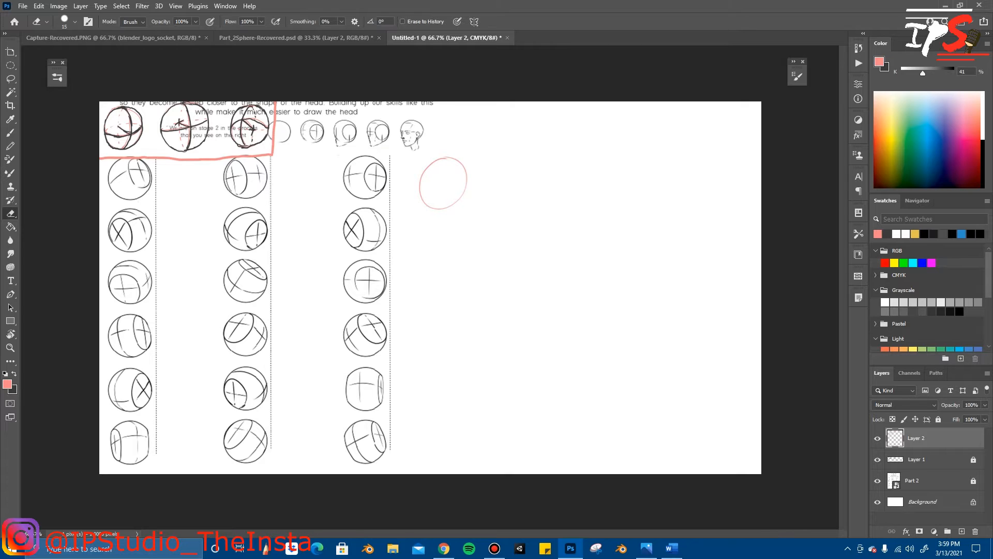
key("b")
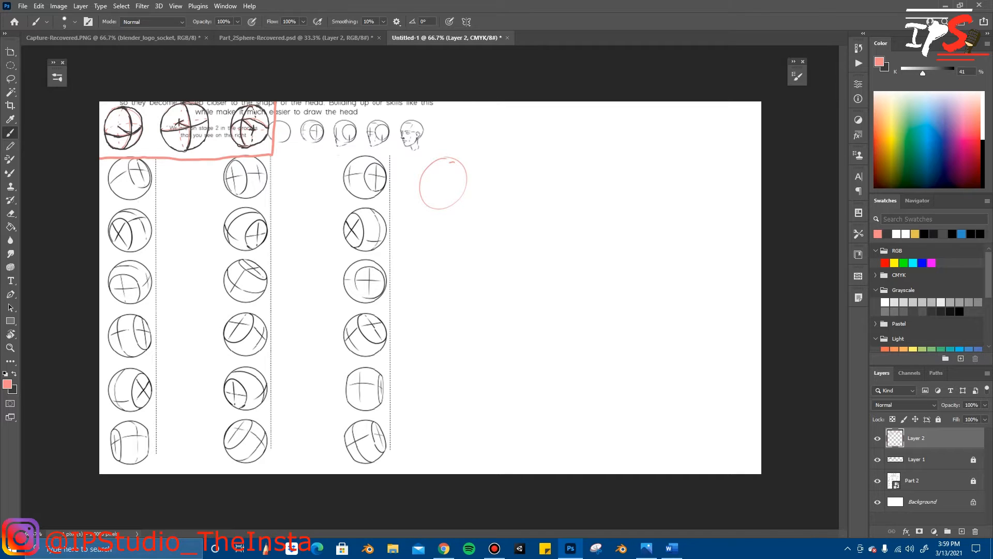
Step: Try adding curved contour lines inside the pink circle, and undo the entire practice sphere
left_click_drag(441, 168, 436, 183)
left_click_drag(461, 171, 464, 187)
mouse_move(445, 167)
left_mouse_down()
mouse_move(454, 181)
mouse_move(441, 183)
left_mouse_up()
key("ctrl+z")
key("ctrl+z")
key("ctrl+z")
key("ctrl+z")
key("ctrl+z")
key("ctrl+z")
key("ctrl+z")
key("ctrl+z")
key("ctrl+z")
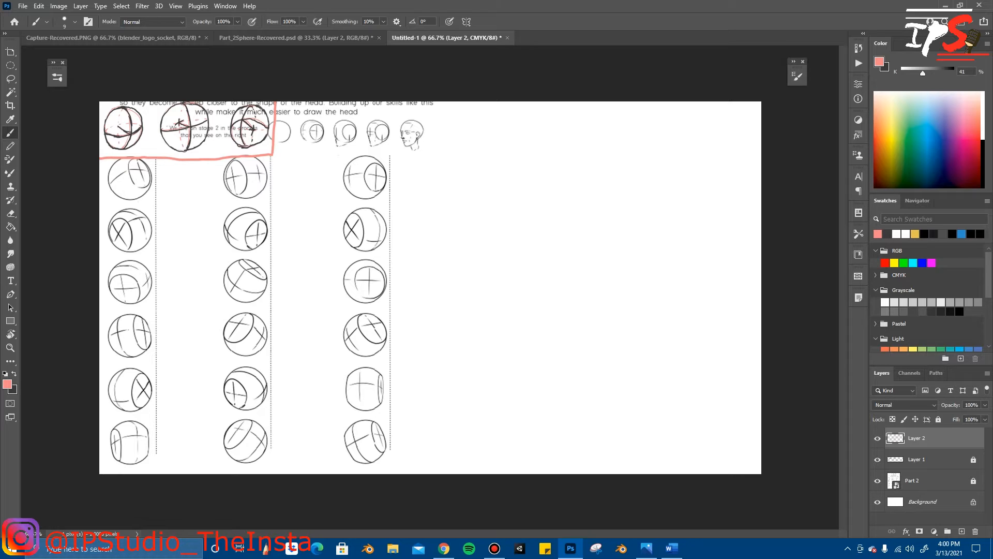
Step: Sketch a new pink circle just outside the third column's dotted line, level with the top row, and lighten its outline with the eraser
left_click_drag(437, 155, 432, 154)
key("ctrl+z")
left_click_drag(435, 153, 429, 154)
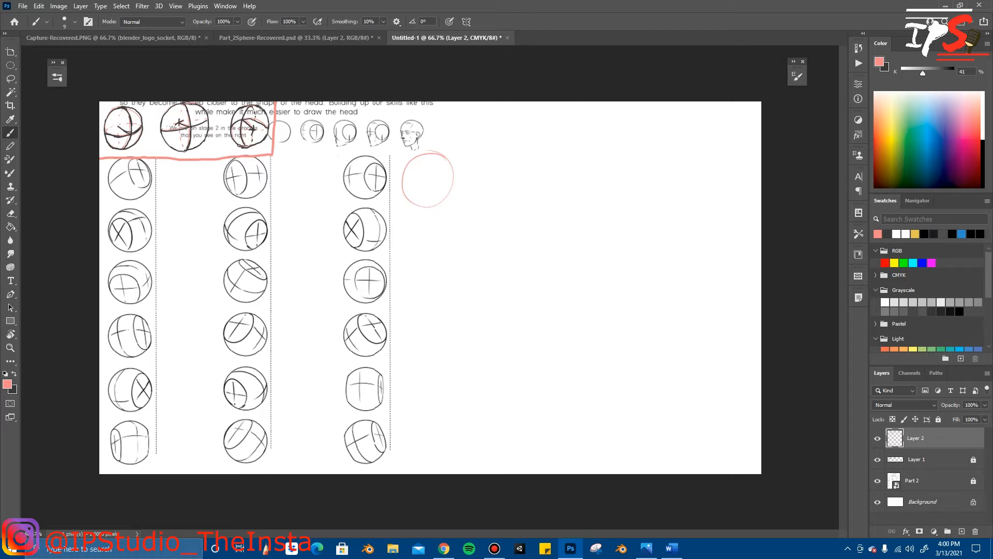
key("e")
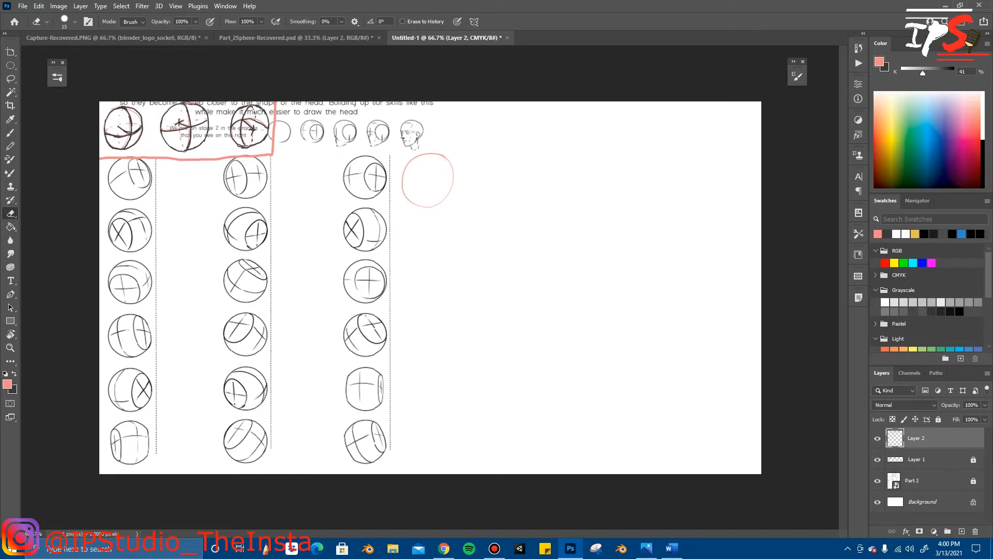
Step: Add a side oval with a cross and a short slanted contour line to the pink sphere, erasing the excess construction lines
key("b")
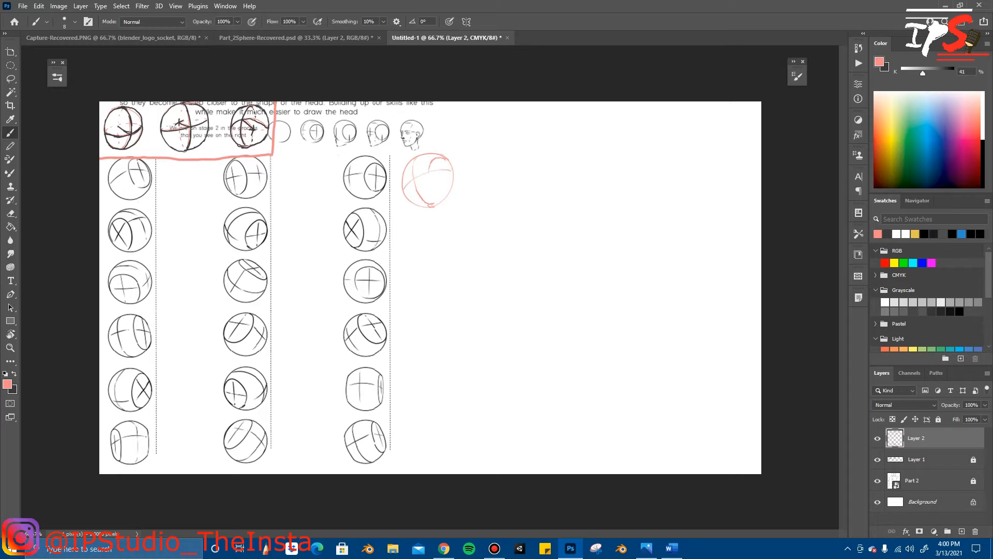
left_click_drag(430, 169, 435, 190)
mouse_move(452, 173)
left_mouse_down()
mouse_move(451, 185)
mouse_move(441, 175)
left_mouse_up()
left_click_drag(420, 174, 407, 186)
key("e")
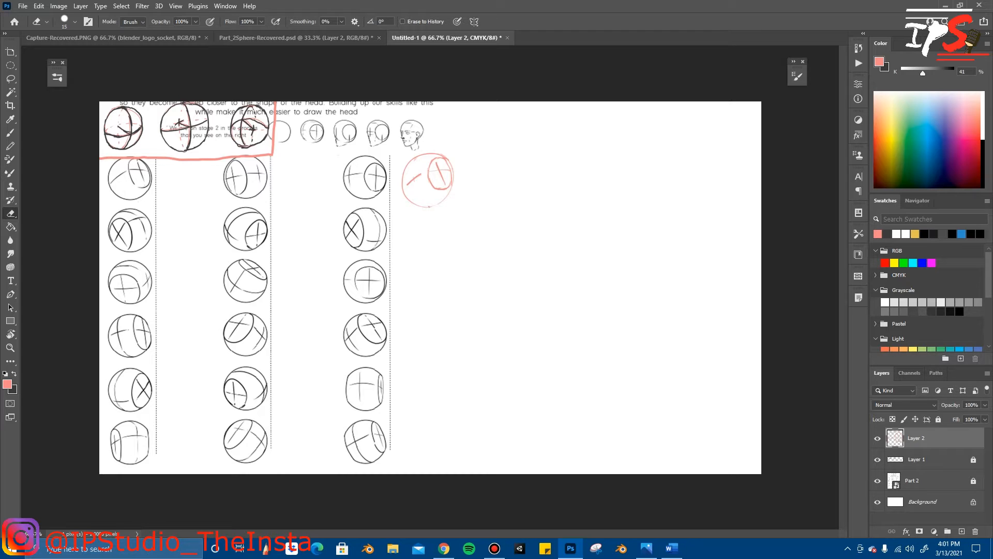
key("b")
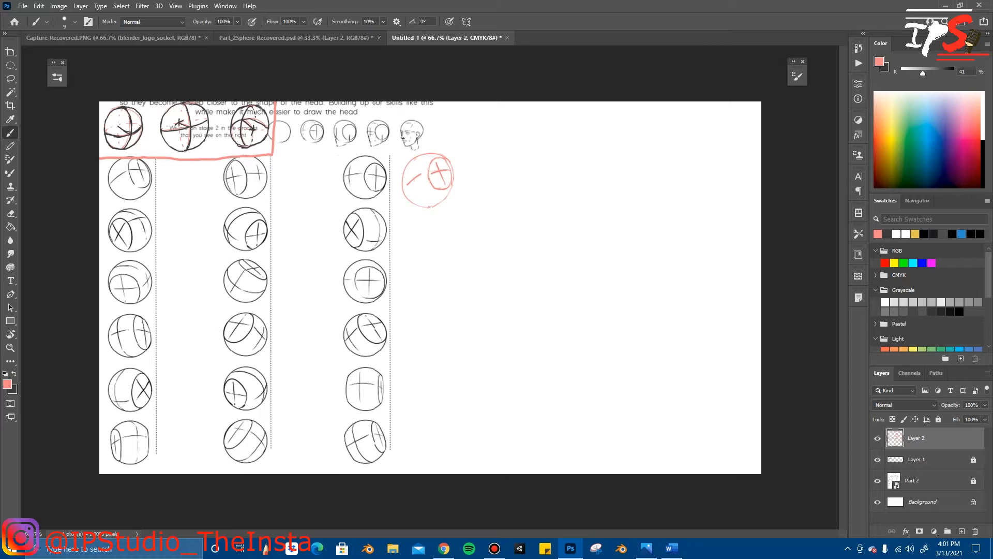
Step: Try several freehand pink circles to the right of the first pink sphere, undoing each one
mouse_move(506, 151)
left_mouse_down()
mouse_move(489, 193)
mouse_move(521, 154)
left_mouse_up()
key("ctrl+z")
left_click_drag(517, 154, 519, 156)
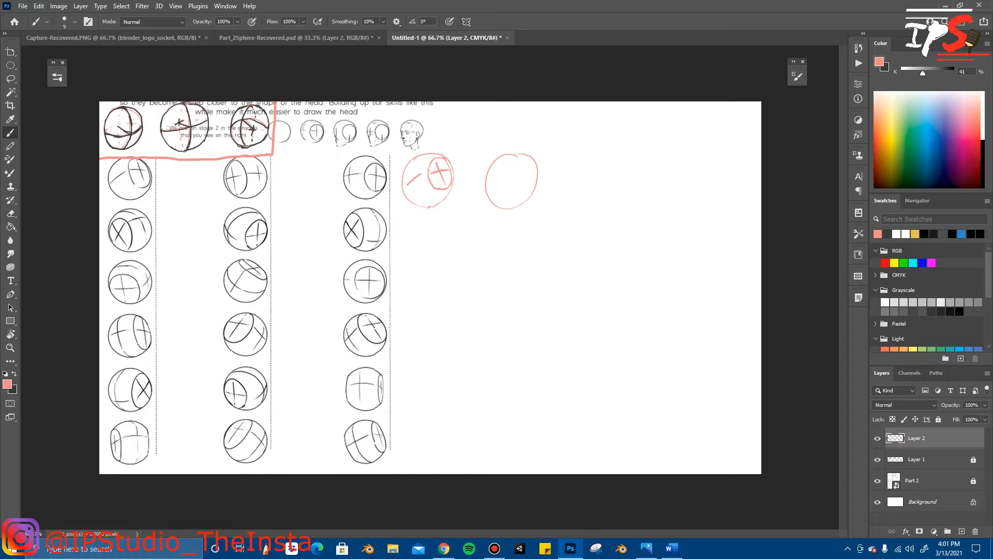
key("ctrl+z")
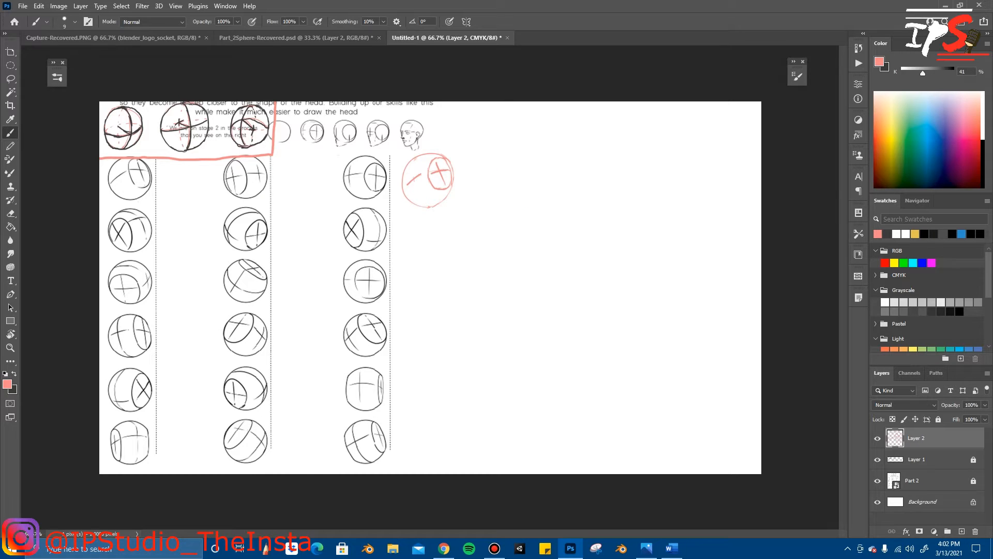
mouse_move(517, 154)
left_mouse_down()
mouse_move(528, 194)
mouse_move(518, 153)
left_mouse_up()
key("ctrl+z")
left_click_drag(517, 153, 520, 153)
key("ctrl+z")
mouse_move(514, 158)
left_mouse_down()
mouse_move(487, 191)
mouse_move(512, 156)
left_mouse_up()
key("ctrl+z")
mouse_move(513, 151)
left_mouse_down()
mouse_move(529, 202)
mouse_move(503, 151)
left_mouse_up()
key("ctrl+z")
mouse_move(505, 153)
left_mouse_down()
mouse_move(482, 174)
mouse_move(483, 199)
mouse_move(500, 206)
mouse_move(517, 197)
mouse_move(523, 176)
mouse_move(511, 155)
left_mouse_up()
key("ctrl+z")
mouse_move(508, 154)
left_mouse_down()
mouse_move(484, 179)
mouse_move(509, 208)
mouse_move(532, 174)
mouse_move(508, 154)
left_mouse_up()
key("ctrl+z")
Step: Sketch a second pink sphere beside the first with a side oval and short slanted contour line, thicken its outline, and erase excess lines
mouse_move(514, 155)
left_mouse_down()
mouse_move(487, 195)
mouse_move(527, 198)
mouse_move(531, 161)
left_mouse_up()
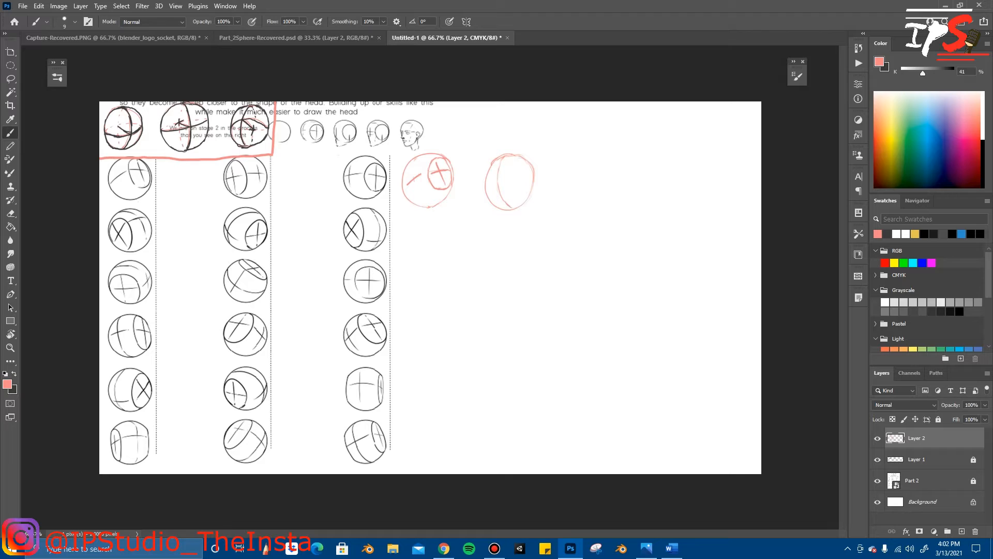
left_click_drag(485, 192, 495, 182)
left_click_drag(525, 166, 524, 183)
key("e")
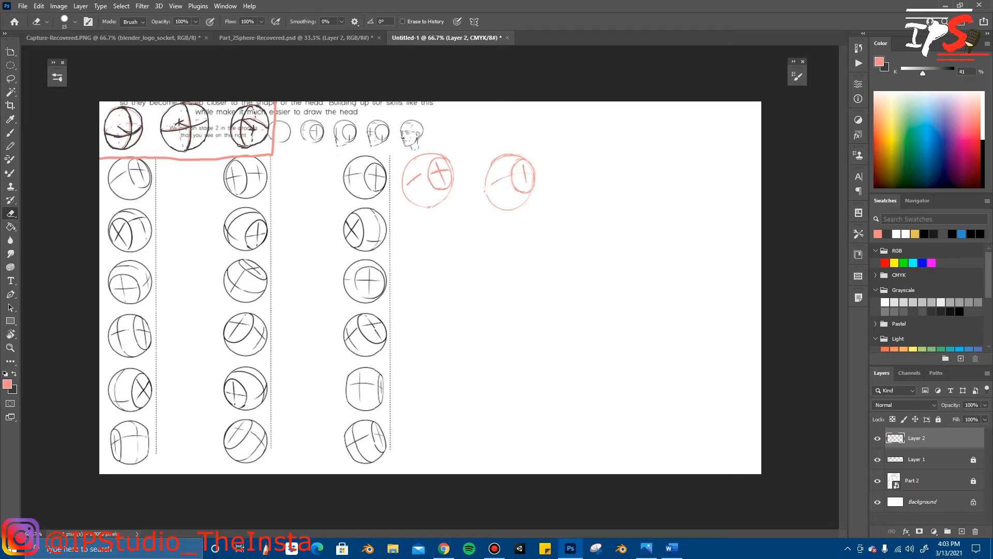
key("b")
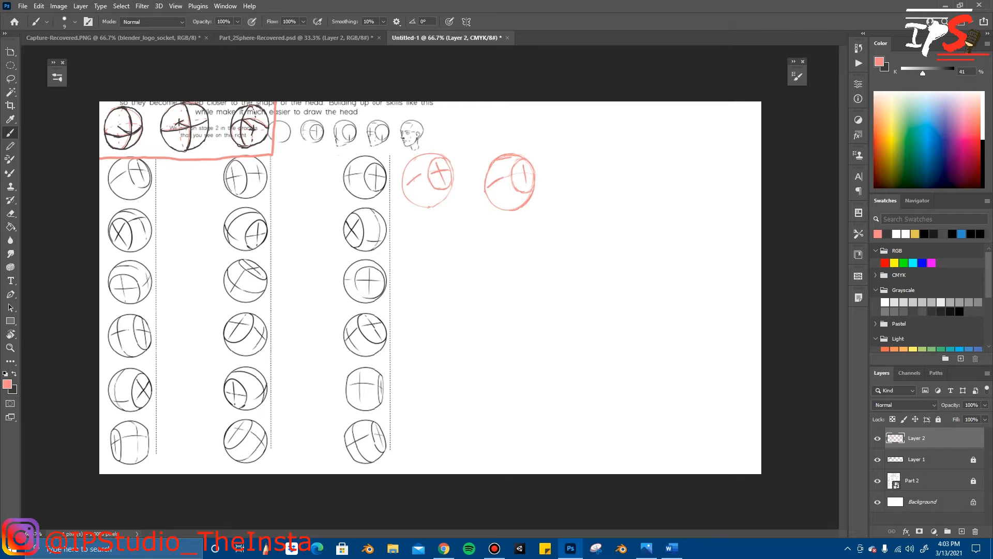
key("e")
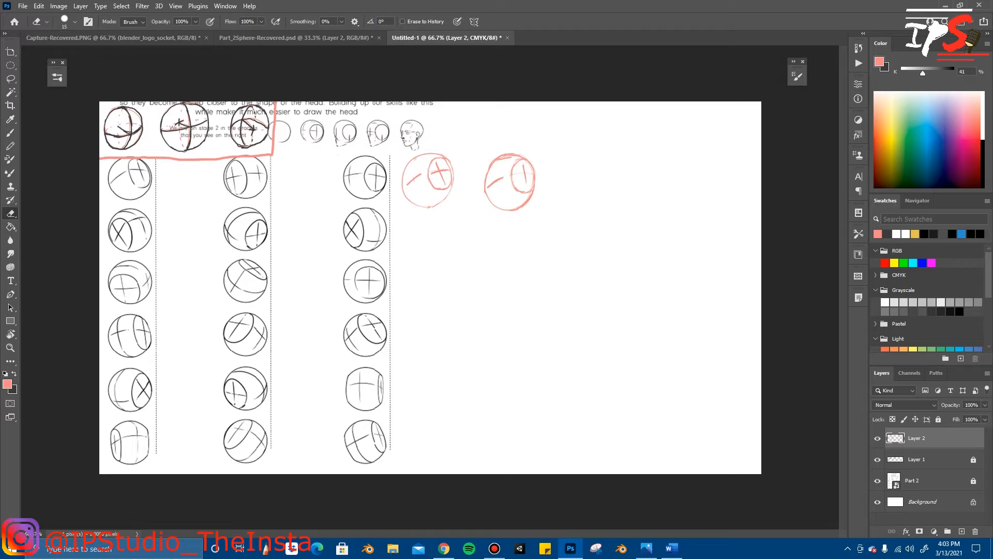
Step: Try freehand pink circles for a third sphere to the right of the second, undoing each one
key("b")
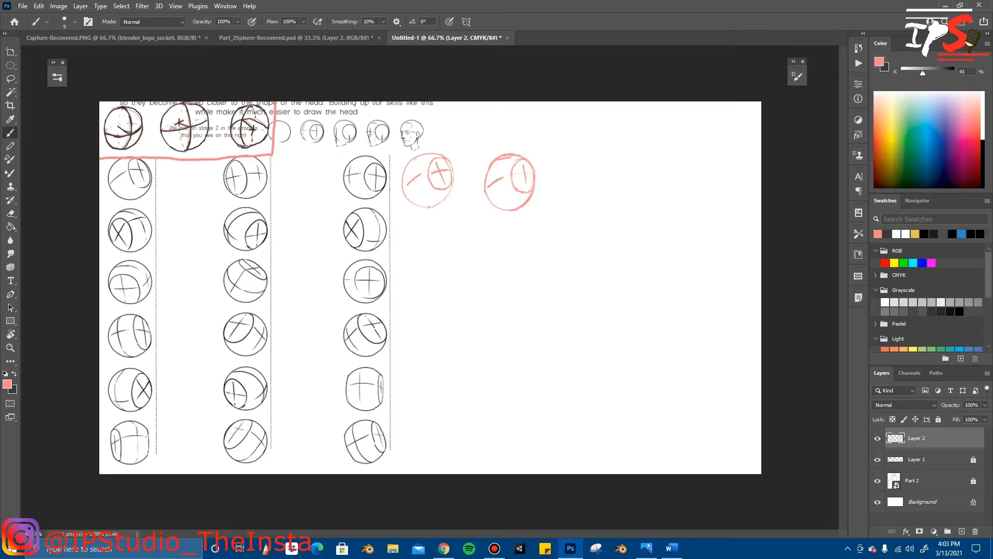
mouse_move(579, 158)
left_mouse_down()
mouse_move(597, 182)
mouse_move(579, 159)
left_mouse_up()
key("z")
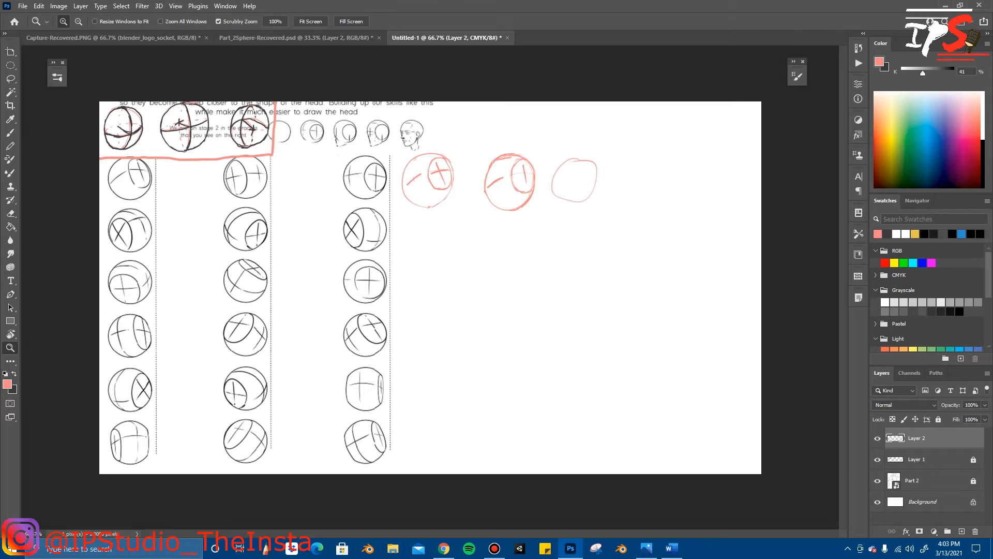
key("ctrl+z")
key("b")
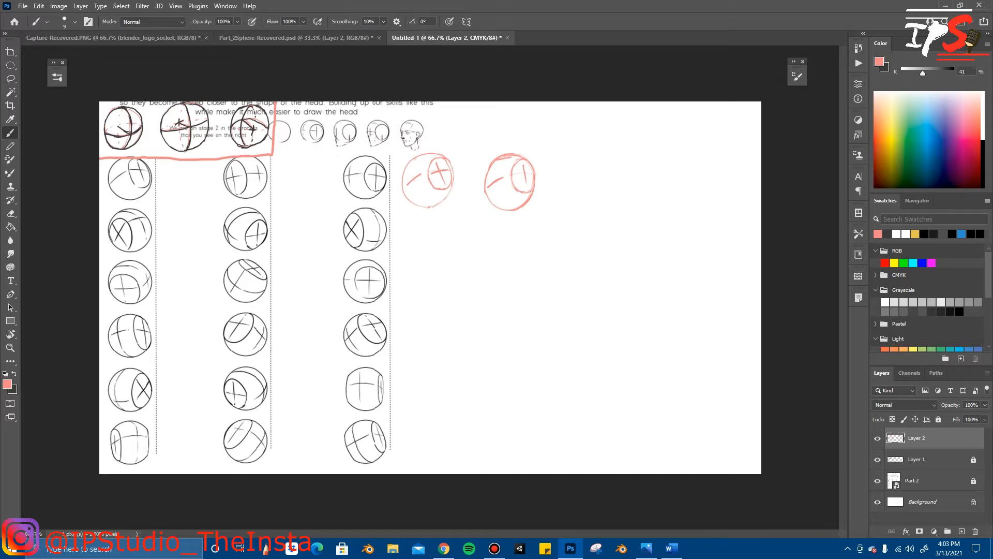
mouse_move(582, 164)
left_mouse_down()
mouse_move(576, 190)
mouse_move(592, 160)
left_mouse_up()
key("ctrl+z")
Step: Sketch a third pink sphere to the right of the second, with a crossed side oval and short contour line, erasing excess lines
mouse_move(593, 161)
left_mouse_down()
mouse_move(596, 218)
mouse_move(602, 161)
left_mouse_up()
left_click_drag(589, 162, 580, 176)
left_click_drag(582, 175, 580, 194)
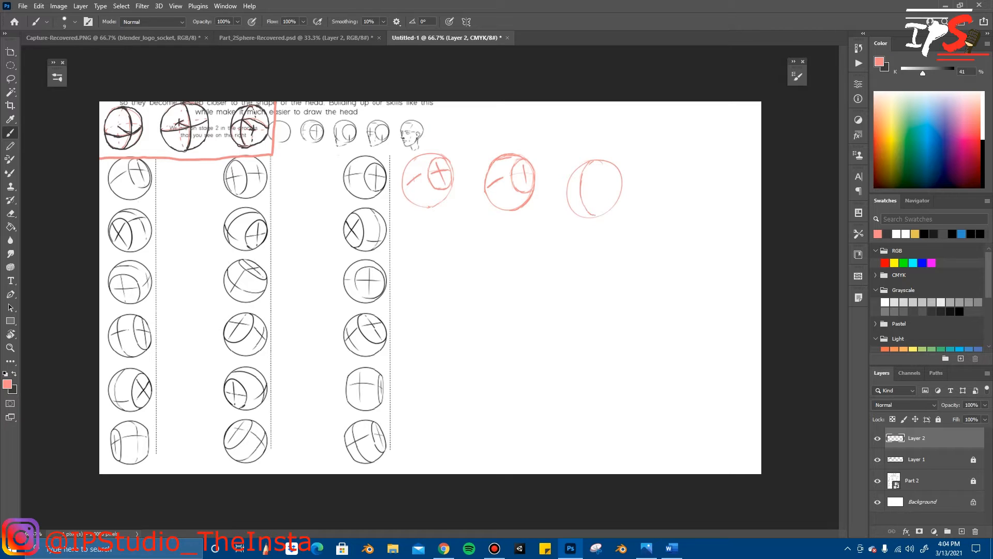
left_click_drag(581, 188, 568, 196)
left_click_drag(610, 175, 611, 192)
key("e")
left_click_drag(582, 195, 585, 207)
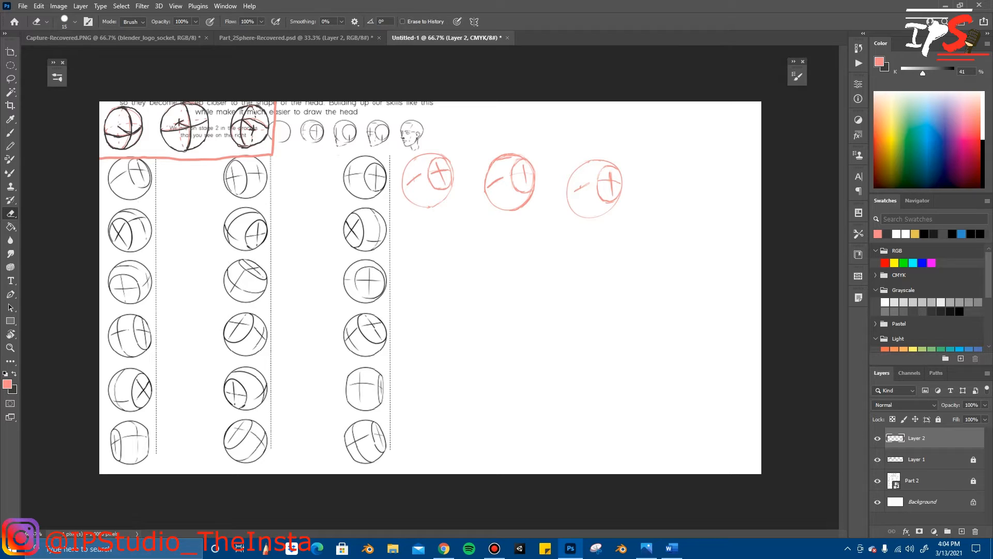
key("b")
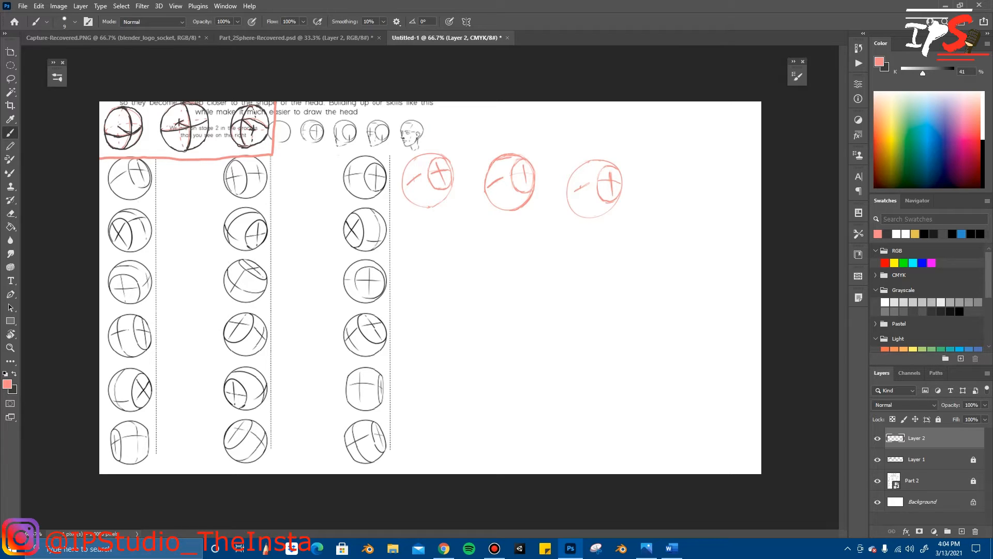
left_click_drag(573, 190, 584, 183)
Step: Swap to the dark foreground colour and trace over the first pink sphere's outline, crossed side oval and short contour line
key("x")
left_click_drag(448, 158, 453, 172)
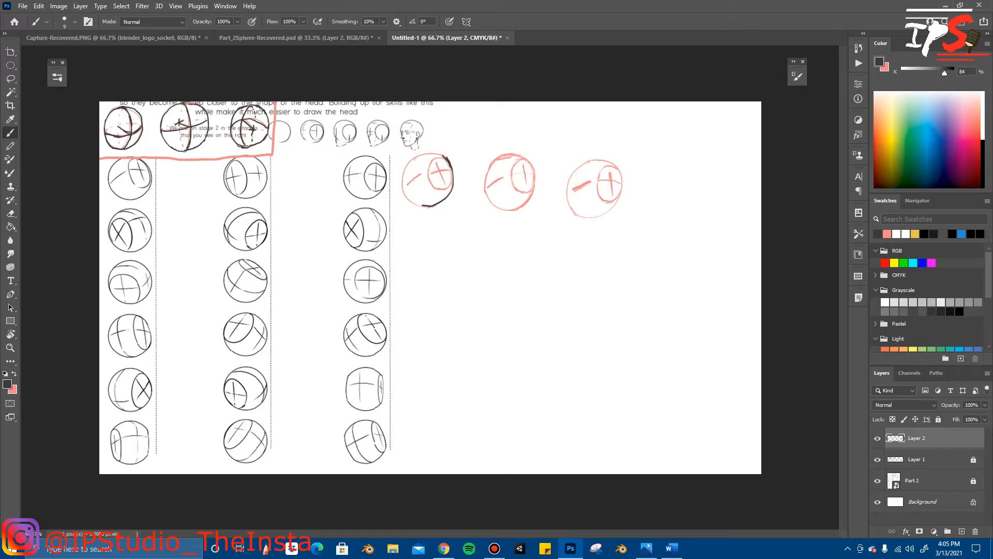
left_click_drag(413, 204, 403, 193)
key("ctrl+z")
left_click_drag(454, 176, 454, 187)
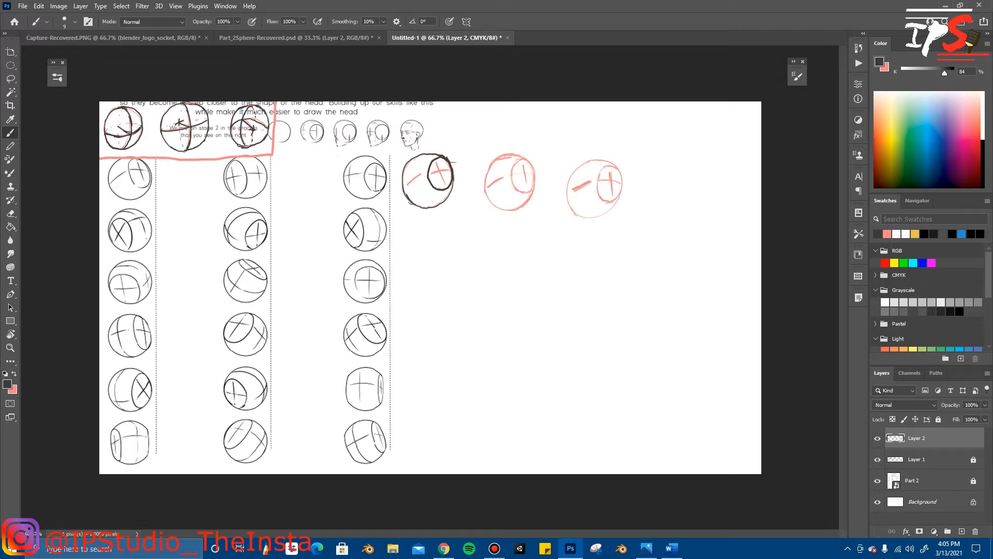
left_click_drag(438, 166, 445, 181)
left_click_drag(404, 187, 417, 176)
Step: Trace the second pink sphere's contour line, crossed side oval and outline in the dark colour
left_click_drag(488, 189, 523, 159)
left_click_drag(534, 169, 526, 182)
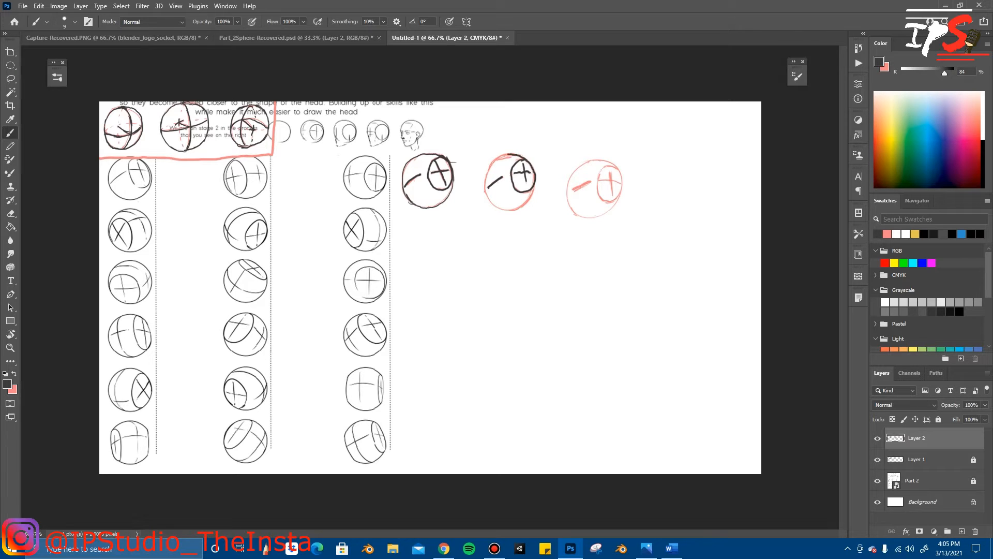
left_click_drag(489, 171, 483, 180)
left_click_drag(536, 182, 533, 192)
Step: Trace the third pink sphere's side oval, outline and inner cross in the dark colour
left_click_drag(609, 166, 598, 175)
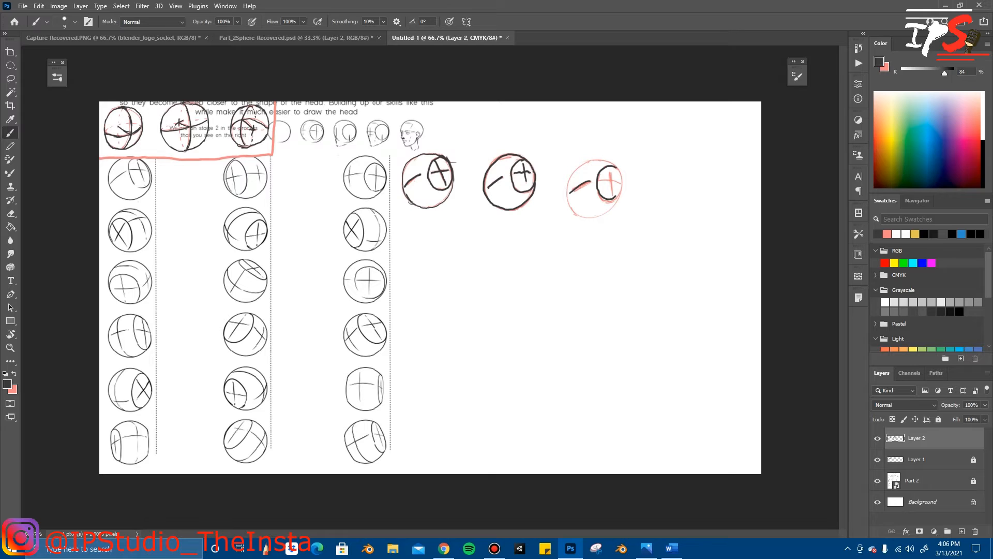
left_click_drag(622, 188, 616, 166)
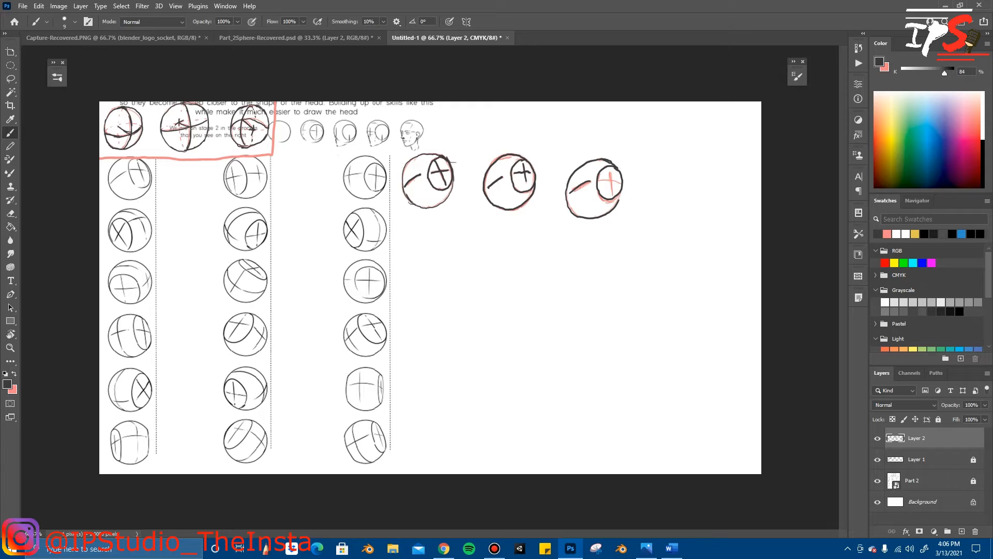
left_click_drag(610, 171, 611, 191)
Step: Draw small dark arrows pointing at the short contour lines on the three traced spheres
left_click_drag(559, 177, 571, 188)
key("ctrl+z")
left_click_drag(575, 179, 571, 184)
left_click_drag(560, 169, 572, 180)
left_click_drag(478, 165, 487, 175)
Step: Lasso the third traced sphere with its arrow, move it slightly up into line with the other two, and deselect
left_click(10, 78)
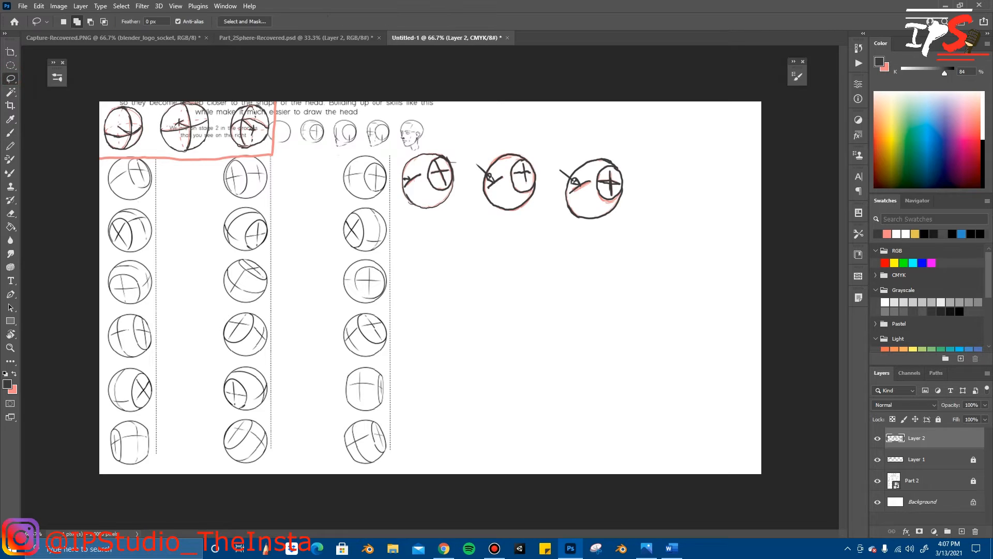
mouse_move(399, 151)
left_mouse_down()
mouse_move(397, 190)
mouse_move(458, 226)
mouse_move(623, 238)
mouse_move(644, 151)
mouse_move(500, 140)
mouse_move(399, 151)
left_mouse_up()
key("ctrl+t")
mouse_move(553, 151)
left_mouse_down()
mouse_move(552, 224)
mouse_move(625, 223)
mouse_move(633, 169)
mouse_move(623, 138)
mouse_move(553, 150)
left_mouse_up()
key("ctrl+t")
left_click_drag(589, 185, 583, 176)
key("Return")
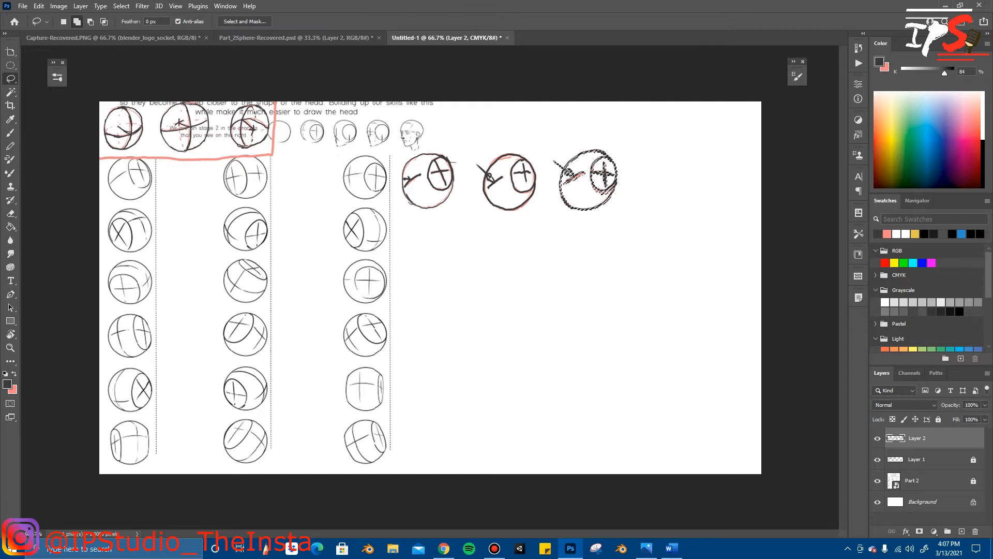
right_click(644, 276)
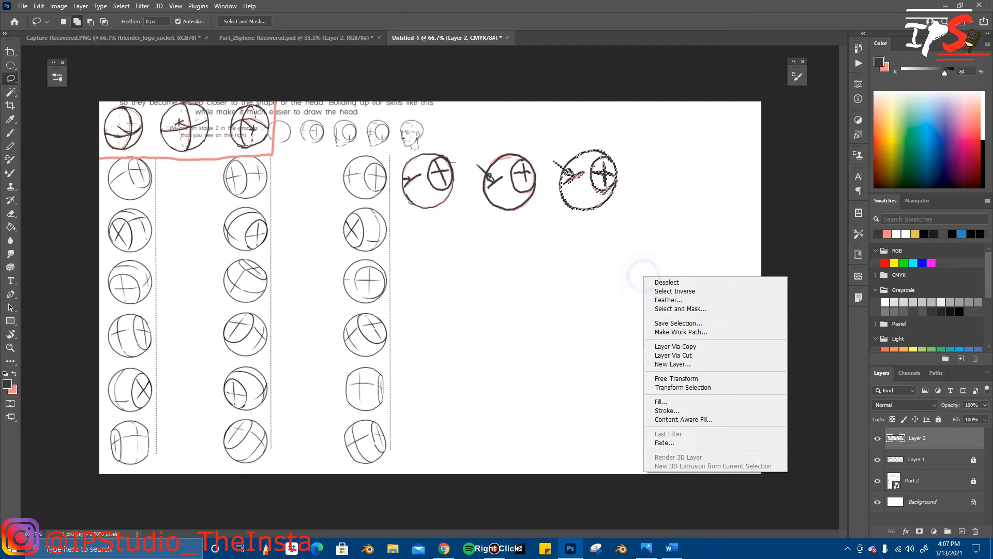
left_click(667, 282)
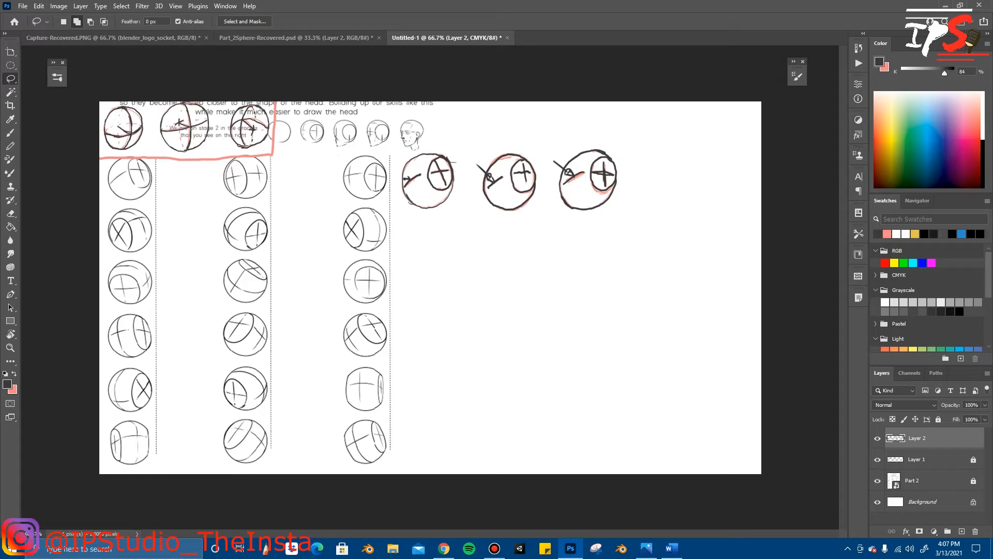
Step: Scale the row of three traced spheres down with Free Transform and shift it clear of the worksheet's third column
key("ctrl+t")
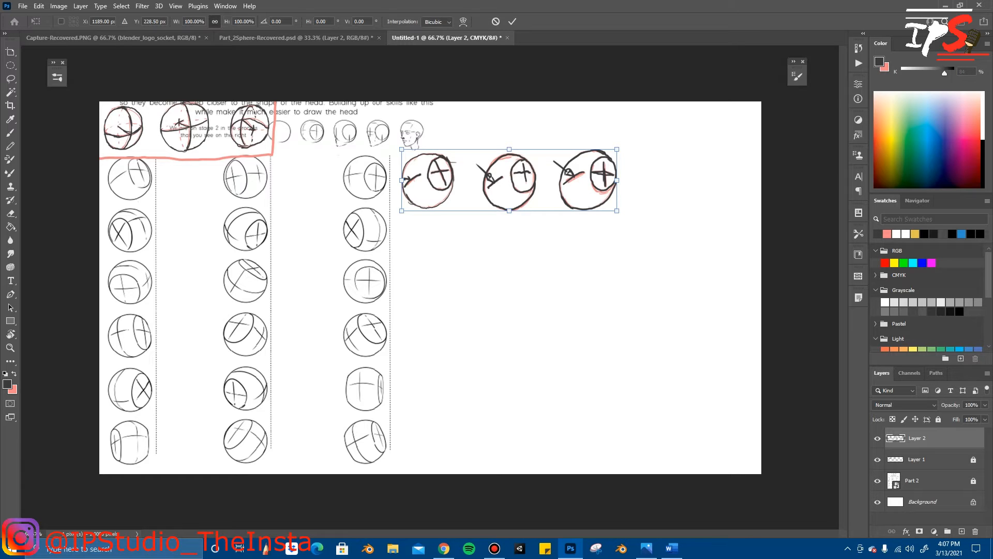
left_click_drag(618, 212, 588, 203)
left_click_drag(538, 161, 518, 157)
left_click(512, 21)
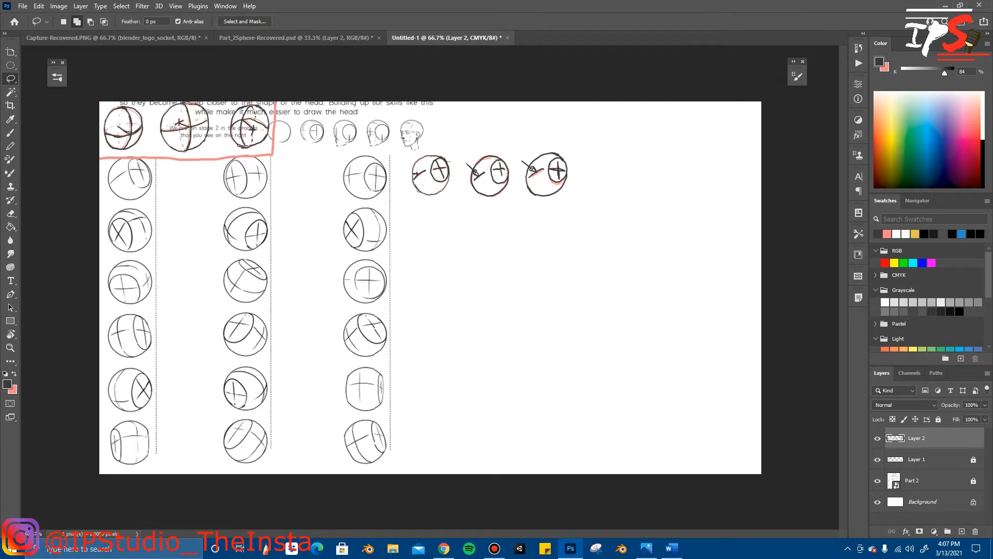
Step: Handwrite small dark number labels beside the spheres in the worksheet's first row using the Brush tool
key("b")
left_click_drag(107, 193, 113, 202)
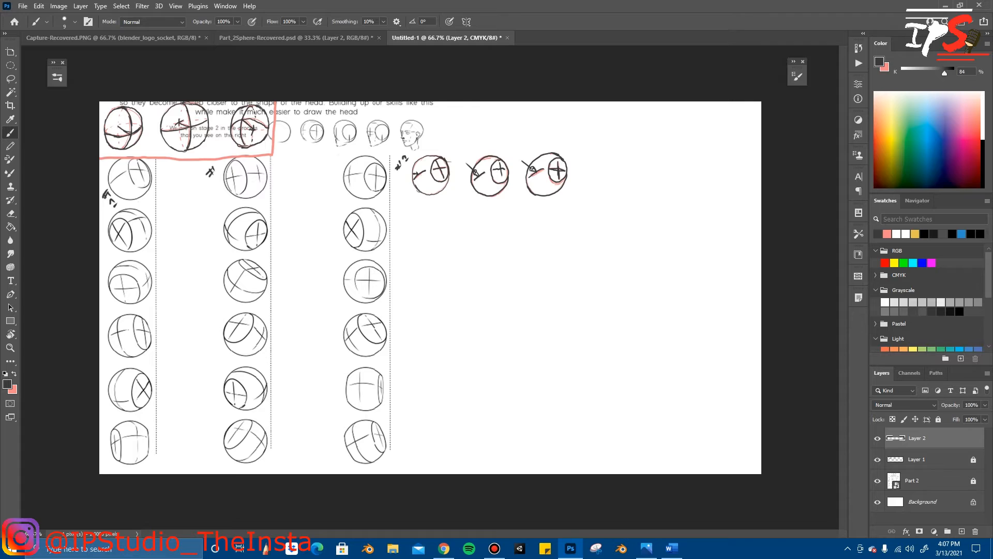
left_click_drag(215, 165, 222, 169)
Step: Add a new layer, lock Layer 2 and make Layer 3 the active drawing layer
left_click(962, 531)
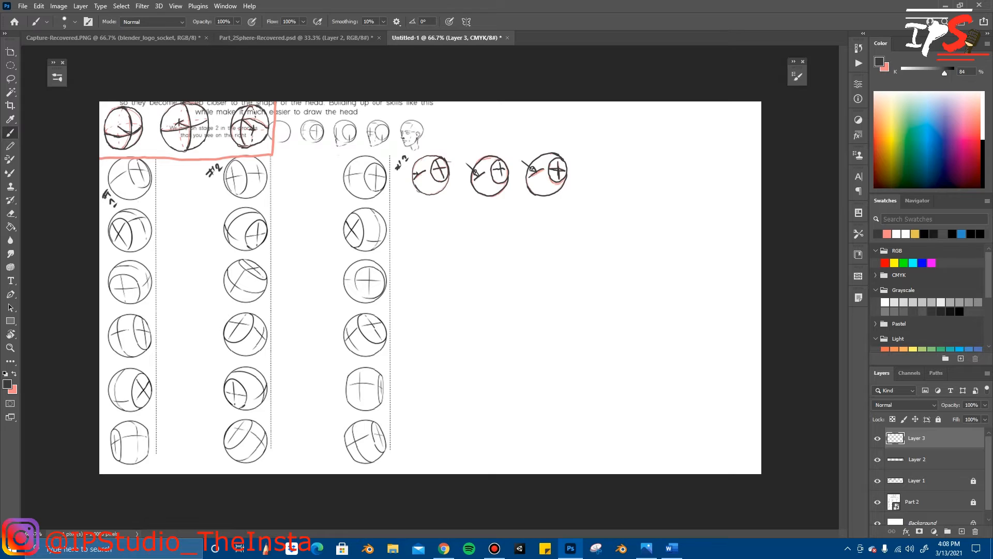
left_click(929, 458)
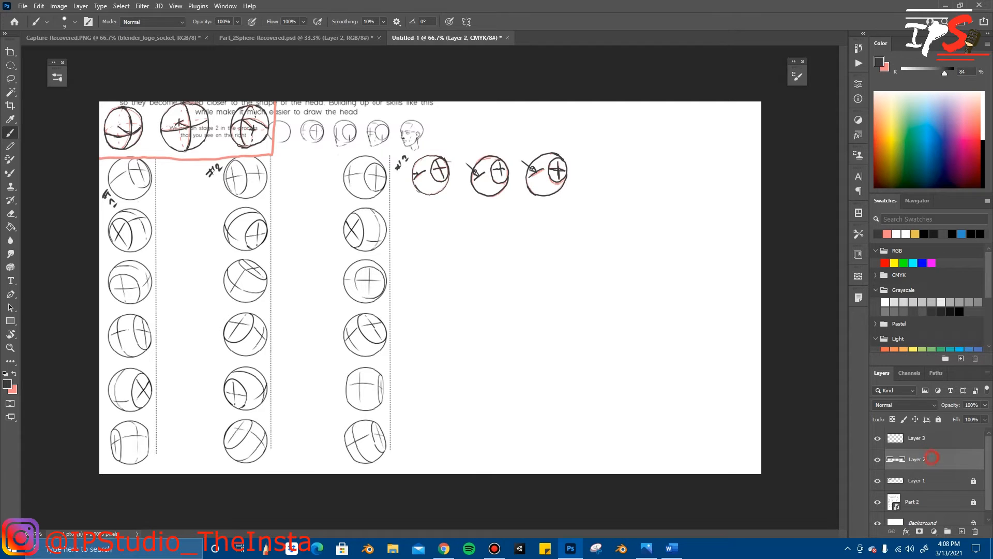
left_click(938, 419)
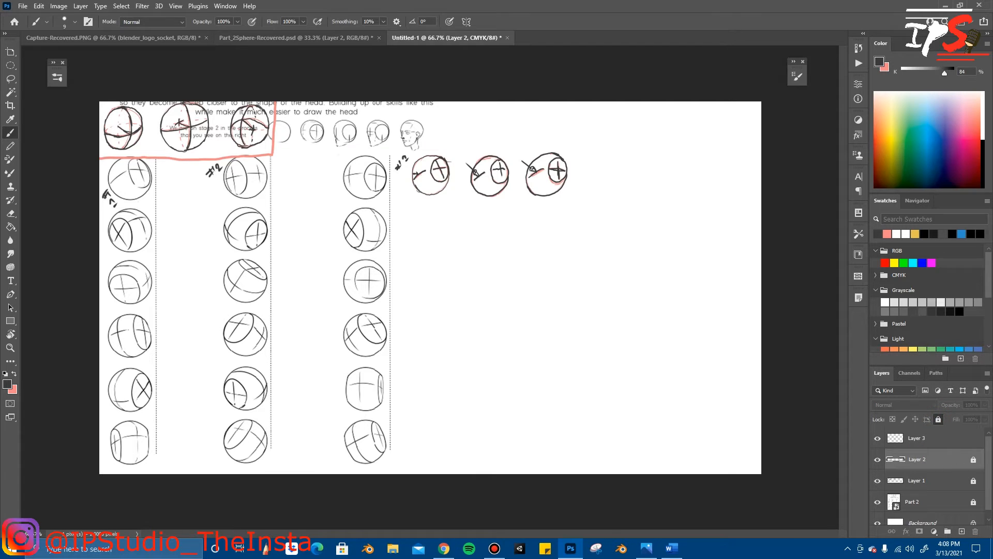
left_click(927, 438)
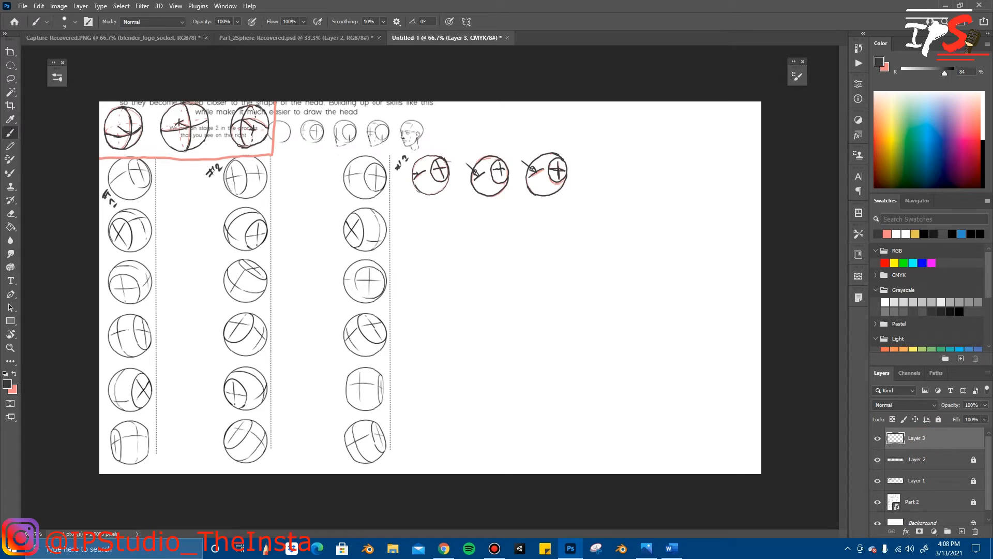
Step: Swap to the pink foreground colour and sketch a circle below the first traced sphere, undoing and redrawing uneven attempts
key("x")
mouse_move(446, 221)
left_mouse_down()
mouse_move(445, 255)
mouse_move(440, 213)
left_mouse_up()
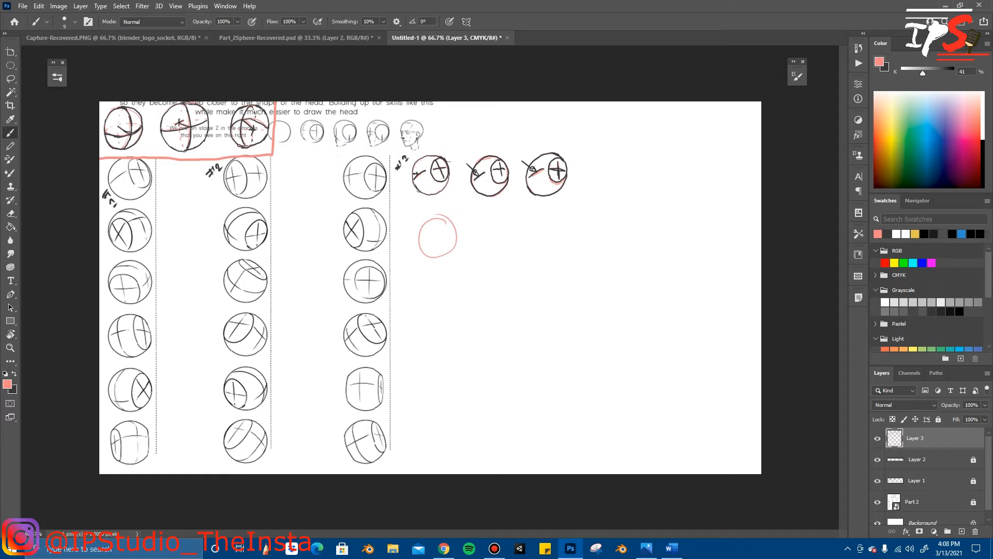
key("ctrl+z")
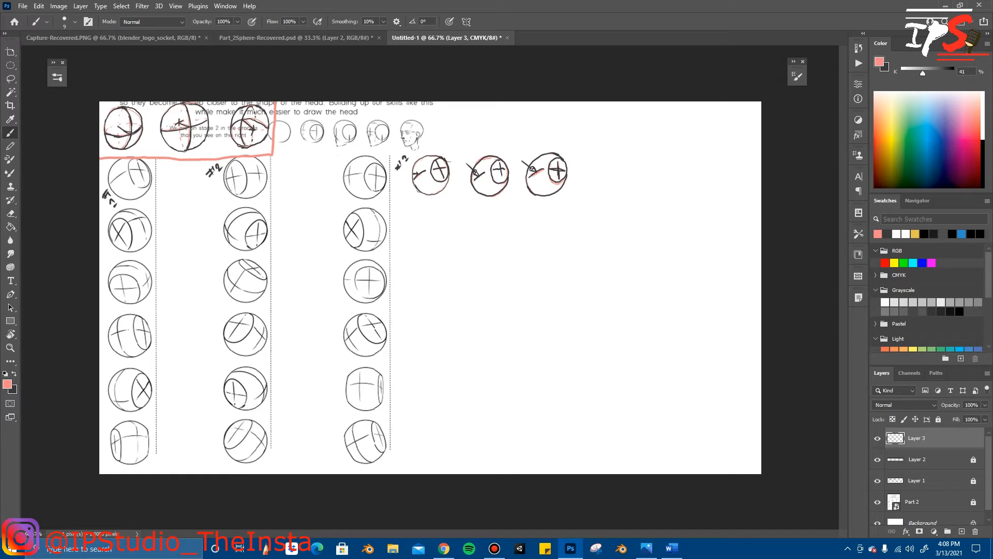
mouse_move(439, 222)
left_mouse_down()
mouse_move(410, 262)
mouse_move(442, 224)
left_mouse_up()
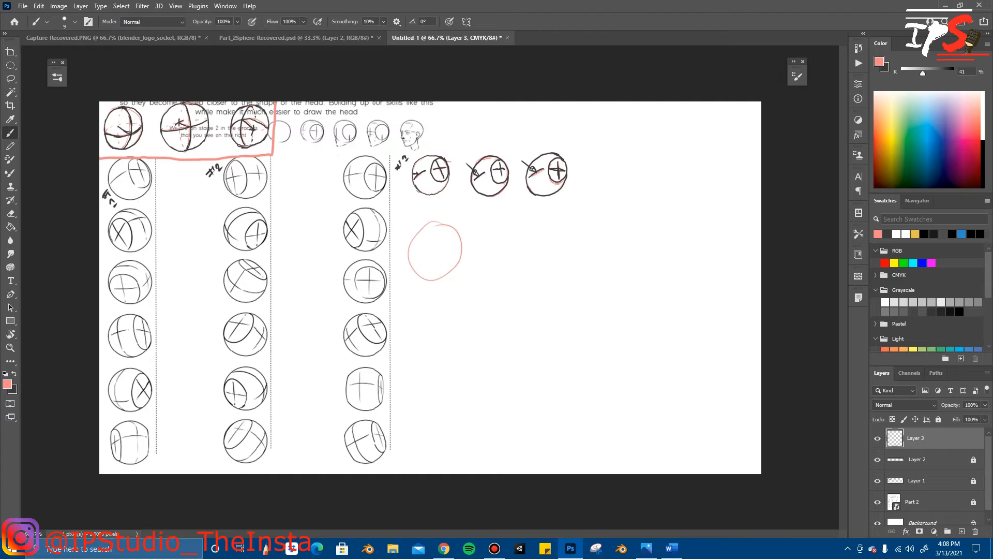
key("ctrl+z")
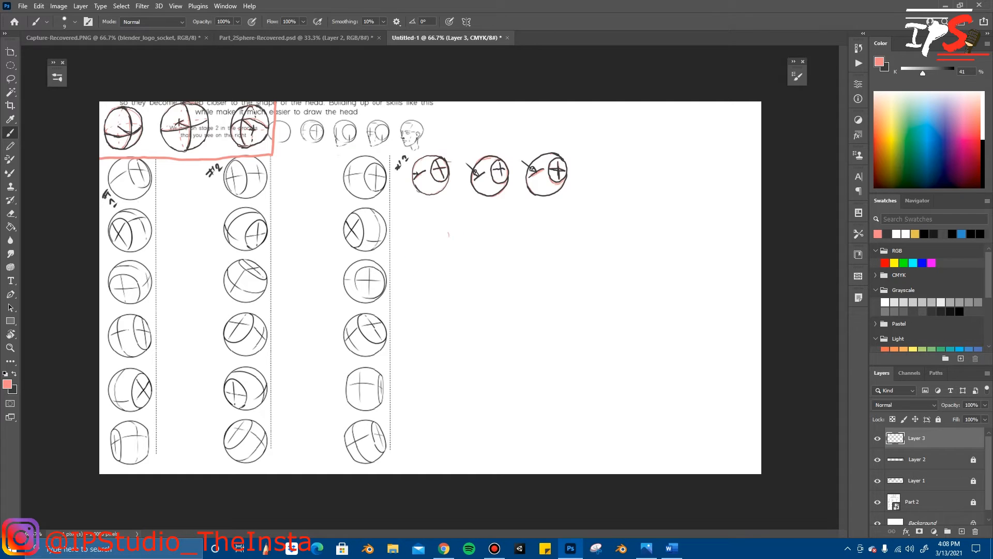
left_click_drag(445, 227, 439, 226)
key("ctrl+z")
mouse_move(448, 216)
left_mouse_down()
mouse_move(449, 256)
mouse_move(448, 217)
left_mouse_up()
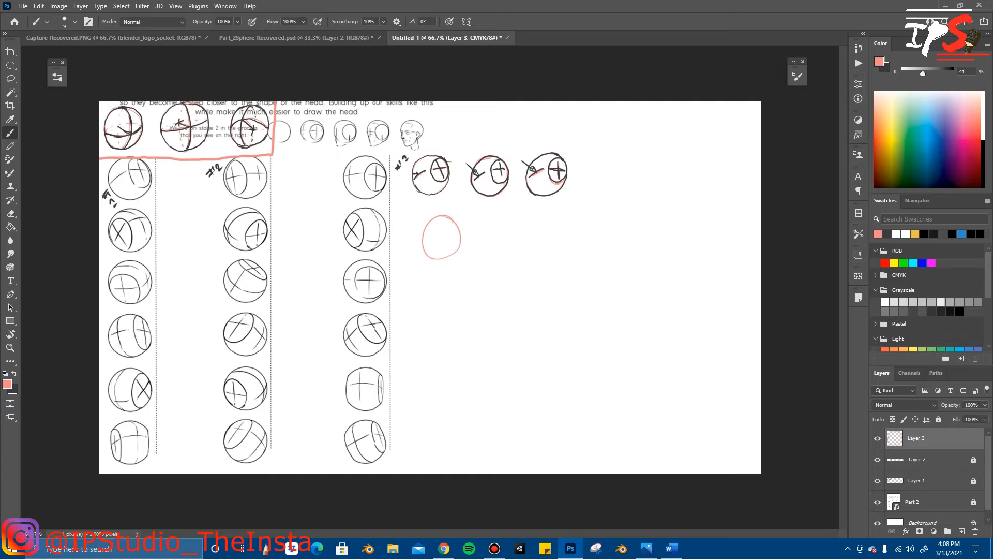
key("ctrl+z")
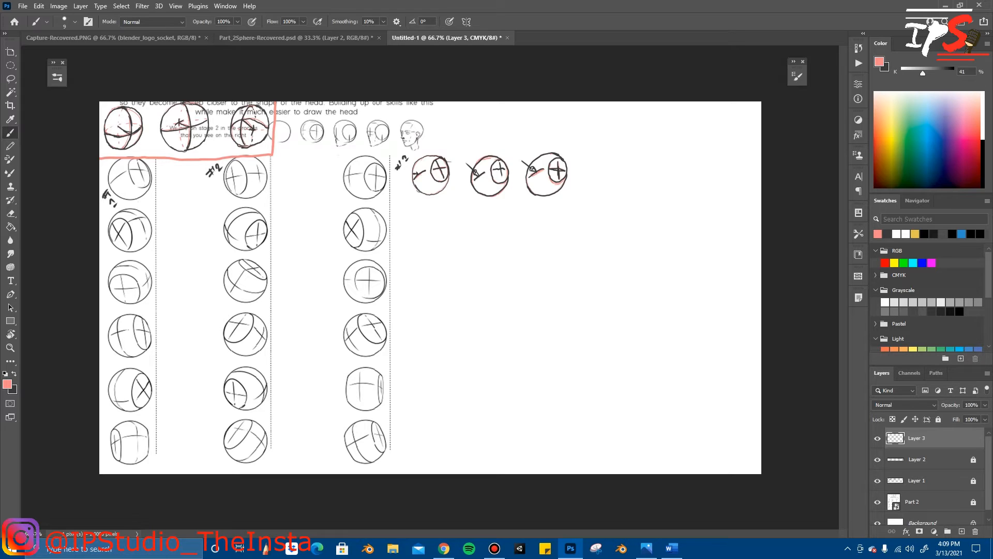
mouse_move(440, 211)
left_mouse_down()
mouse_move(418, 222)
mouse_move(446, 214)
left_mouse_up()
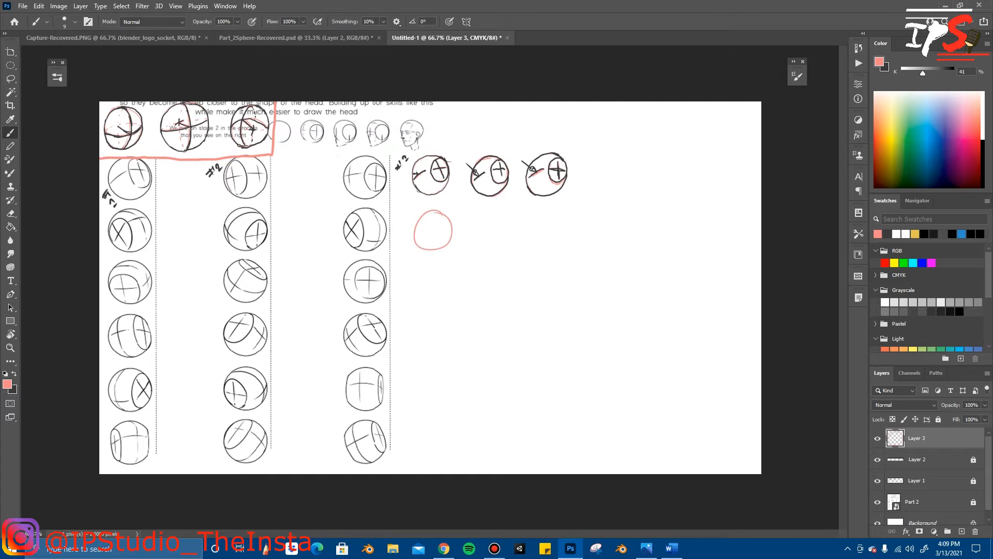
key("ctrl+z")
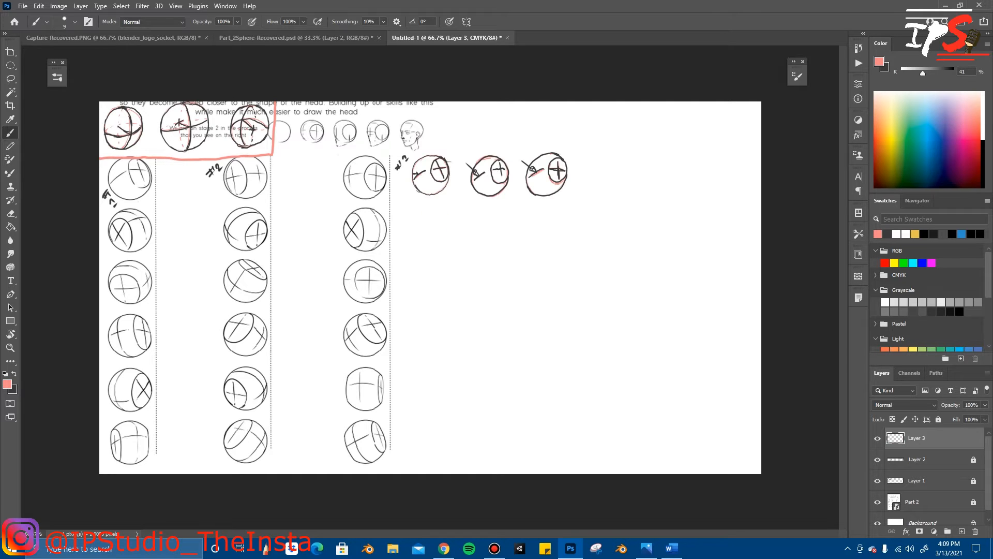
left_click_drag(440, 209, 451, 216)
key("ctrl+z")
mouse_move(444, 226)
left_mouse_down()
mouse_move(419, 270)
mouse_move(435, 224)
left_mouse_up()
key("ctrl+z")
left_click_drag(445, 223, 438, 223)
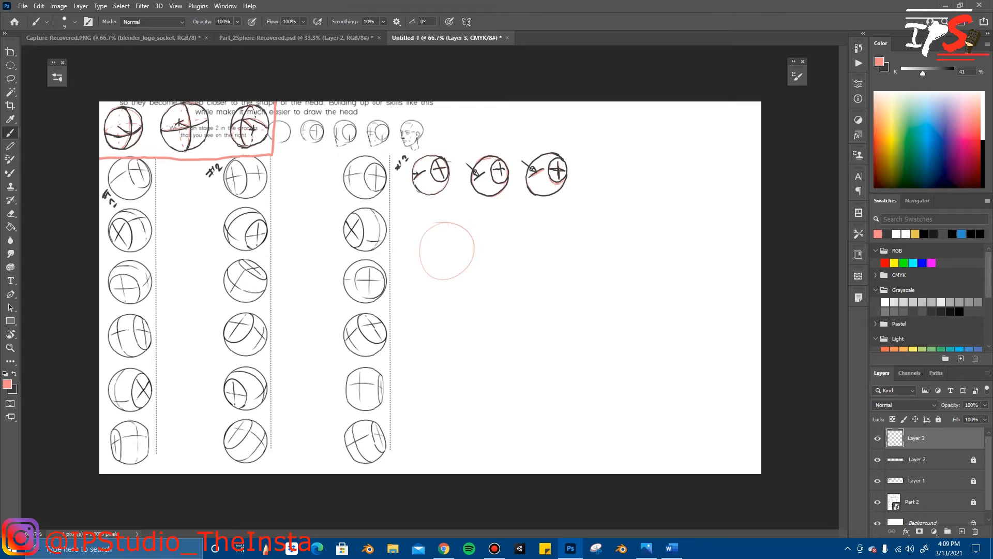
Step: Tidy the pink circle's top, then draw its curved vertical and horizontal contour lines and a small arrow pointing away from the sphere
key("e")
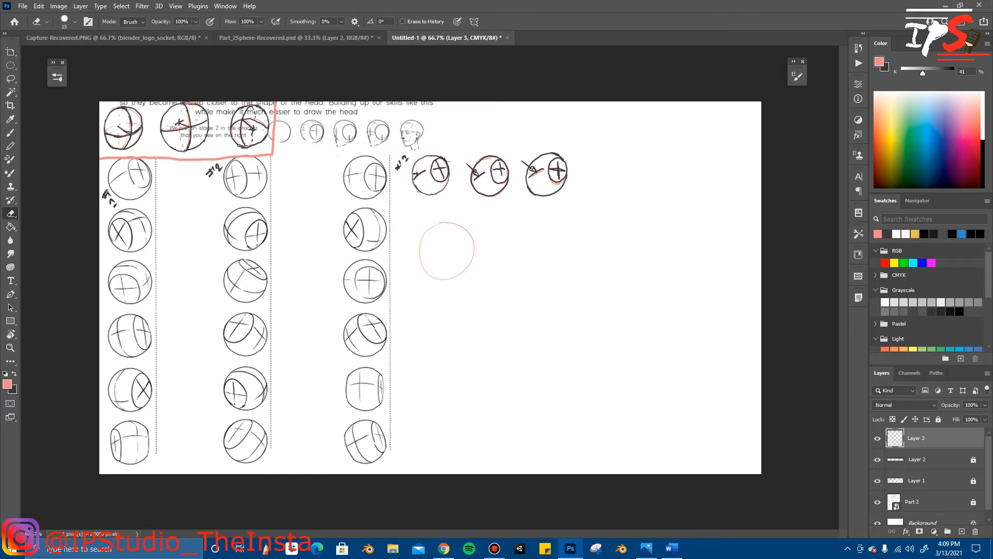
key("b")
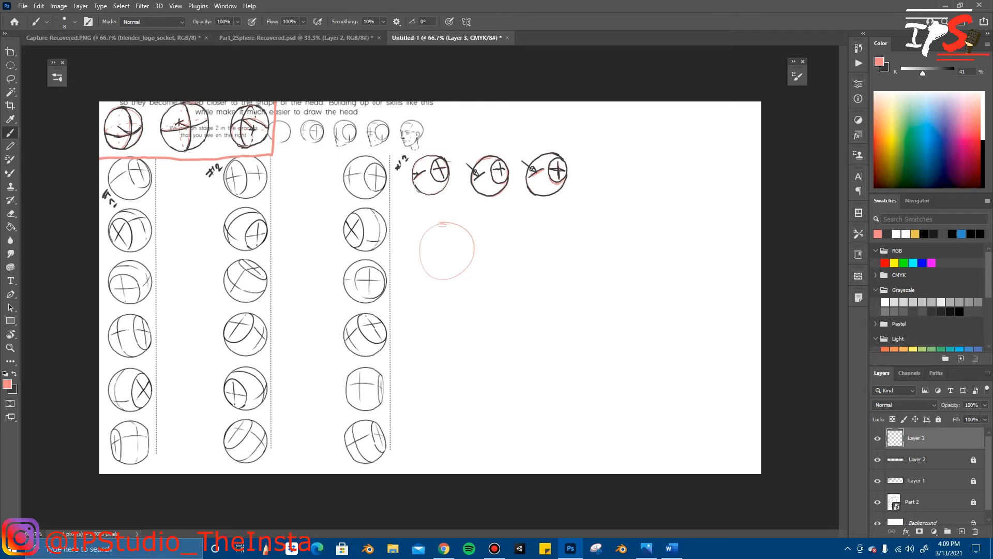
left_click_drag(450, 225, 465, 243)
left_click_drag(465, 243, 466, 256)
left_click_drag(484, 243, 495, 244)
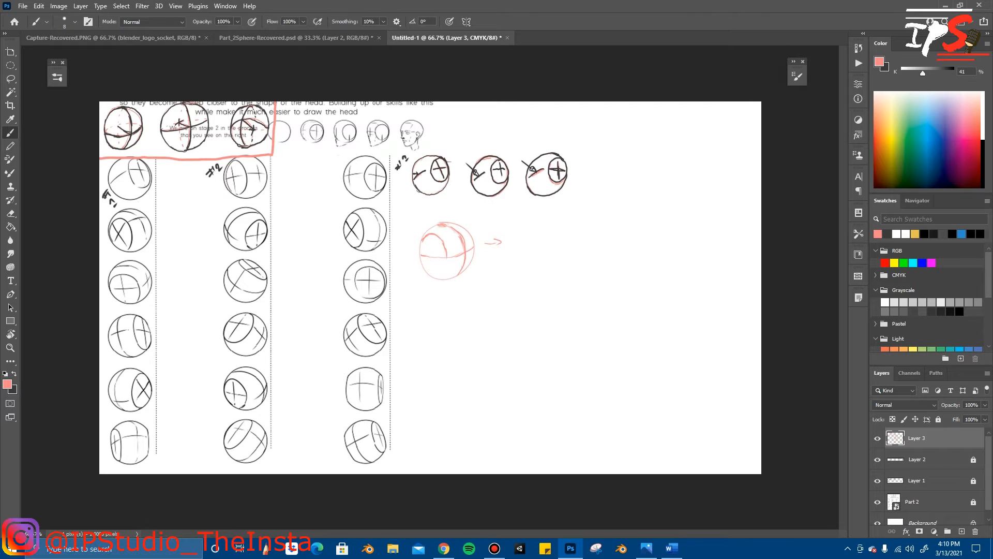
Step: Draw the left side oval with an inner cross on the pink sphere, undoing and redrawing poor strokes
left_click_drag(446, 266, 439, 277)
left_click_drag(422, 242, 422, 253)
key("ctrl+z")
key("ctrl+z")
key("ctrl+z")
left_click_drag(433, 244, 439, 271)
Step: Erase the pink sphere's long contour lines down to a short cross and remove the arrow beside it
key("e")
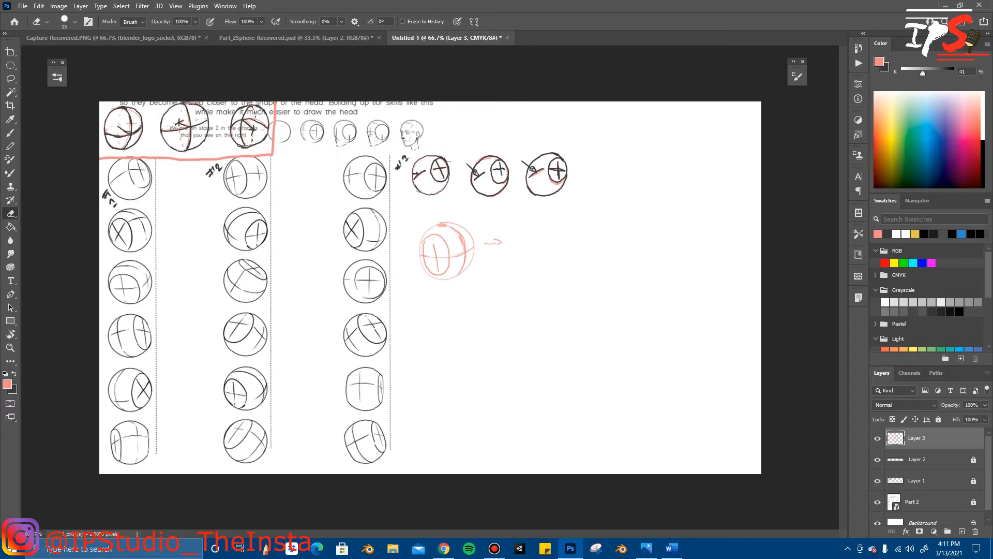
left_click_drag(456, 231, 462, 237)
left_click_drag(463, 262, 459, 274)
left_click_drag(485, 242, 502, 241)
key("b")
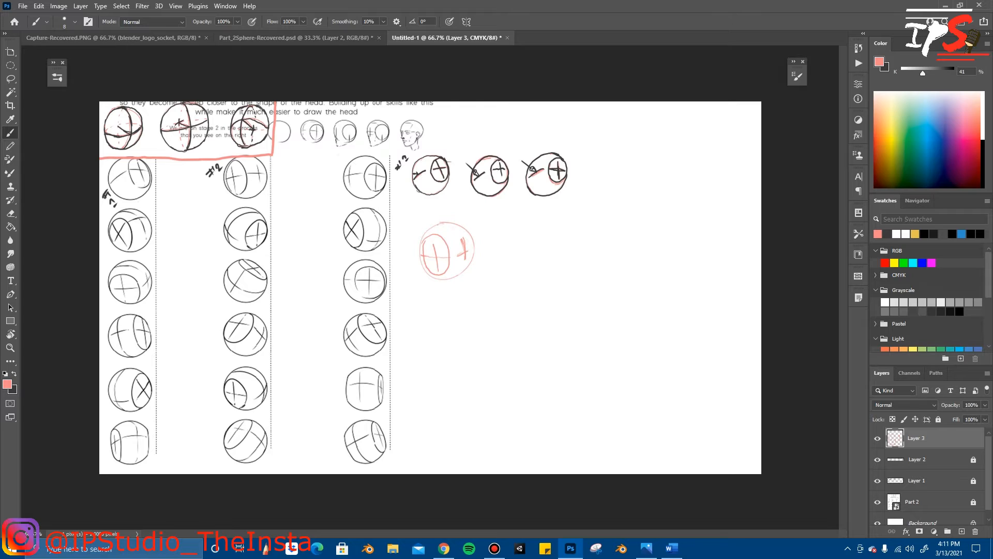
Step: Sketch a second pink circle beside the first pink sphere, undoing and redrawing until its shape is even
mouse_move(536, 226)
left_mouse_down()
mouse_move(536, 274)
mouse_move(546, 224)
left_mouse_up()
key("ctrl+z")
mouse_move(538, 230)
left_mouse_down()
mouse_move(528, 283)
mouse_move(530, 229)
left_mouse_up()
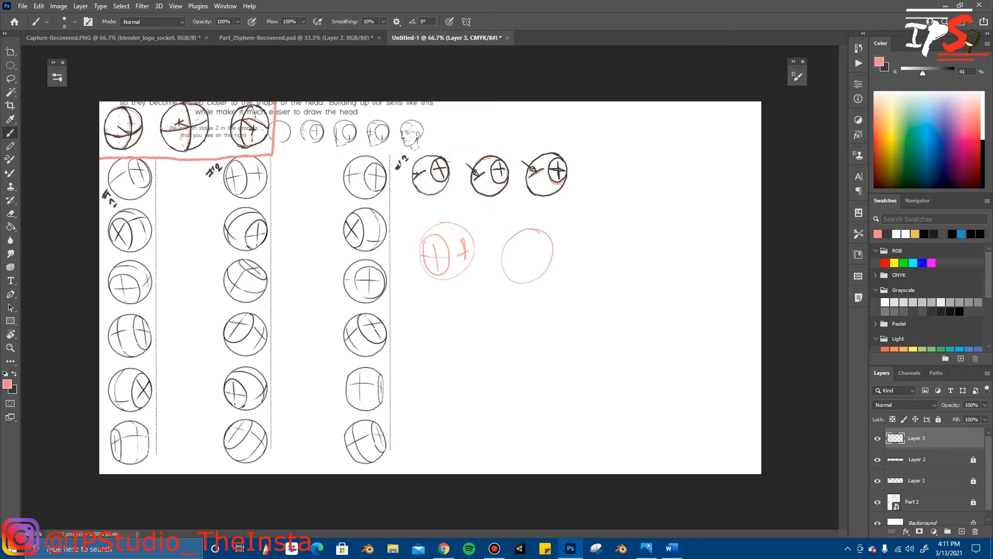
key("ctrl+z")
mouse_move(541, 233)
left_mouse_down()
mouse_move(511, 243)
mouse_move(533, 233)
left_mouse_up()
key("ctrl+z")
mouse_move(537, 233)
left_mouse_down()
mouse_move(517, 226)
mouse_move(536, 230)
left_mouse_up()
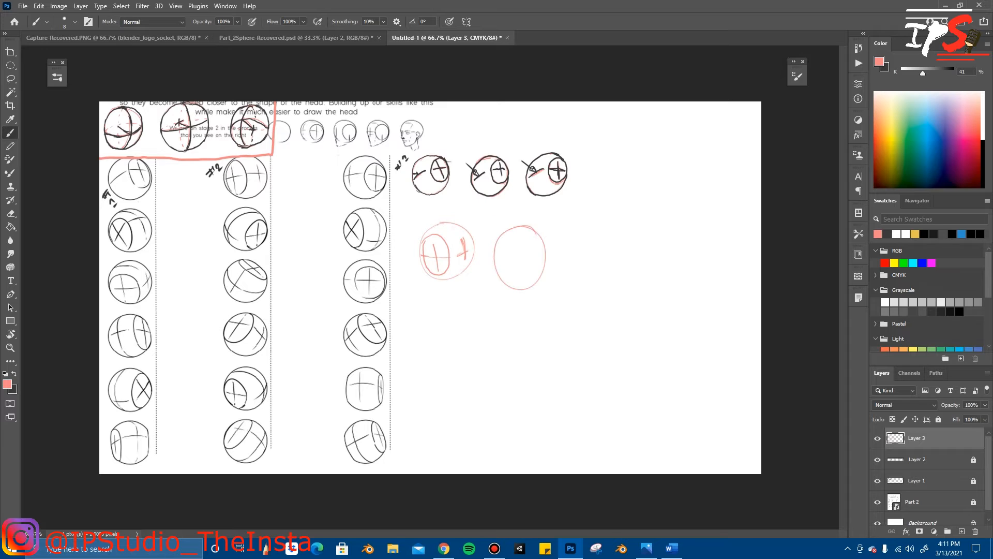
key("ctrl+z")
mouse_move(529, 232)
left_mouse_down()
mouse_move(501, 264)
mouse_move(522, 228)
left_mouse_up()
key("ctrl+z")
left_click_drag(538, 229, 529, 224)
key("ctrl+z")
mouse_move(536, 229)
left_mouse_down()
mouse_move(535, 281)
mouse_move(524, 225)
left_mouse_up()
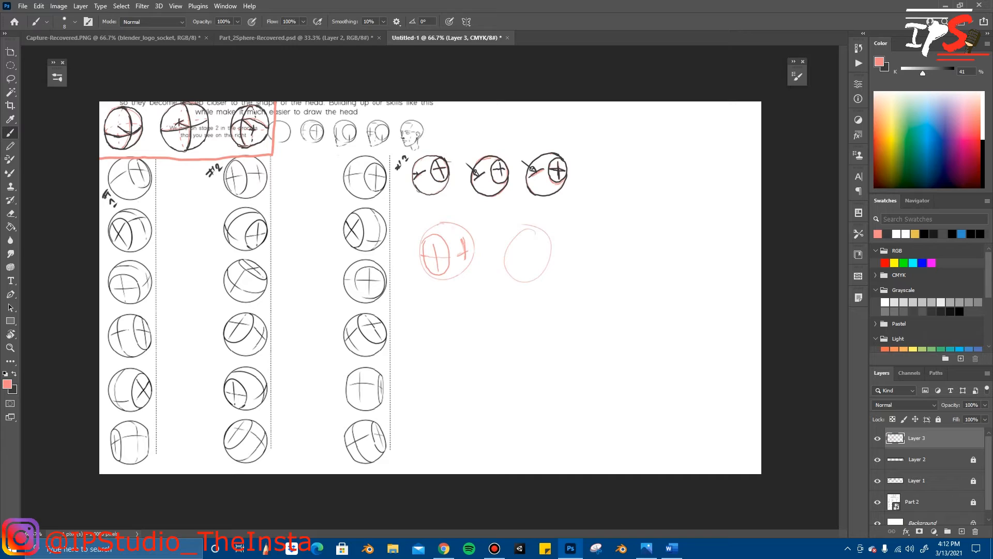
key("ctrl+z")
left_click_drag(527, 233, 540, 229)
key("ctrl+z")
mouse_move(528, 230)
left_mouse_down()
mouse_move(505, 251)
mouse_move(533, 227)
left_mouse_up()
key("ctrl+z")
mouse_move(532, 229)
left_mouse_down()
mouse_move(527, 274)
mouse_move(525, 229)
left_mouse_up()
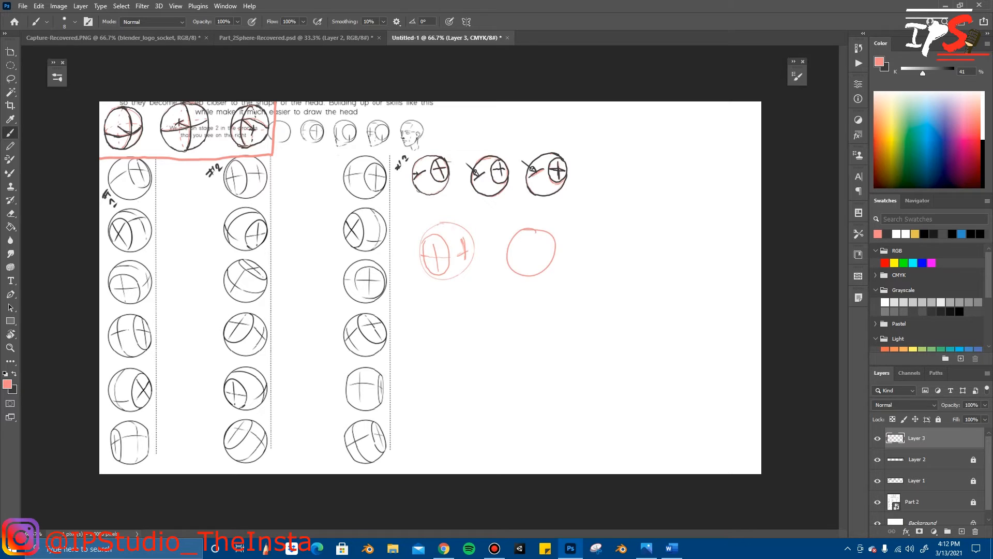
Step: Clean up the second circle's overlap, then sketch its contour lines and a crossed oval on its left side
key("e")
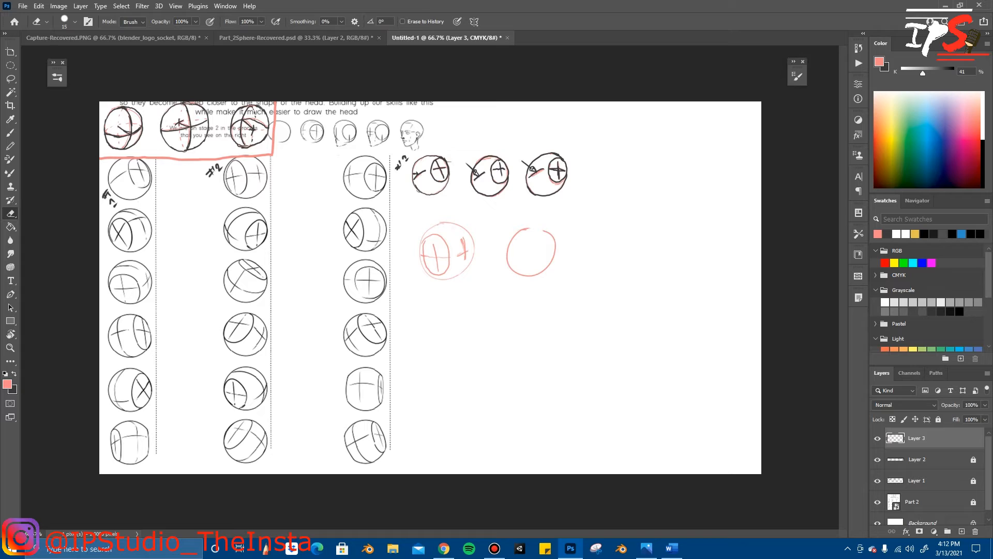
key("b")
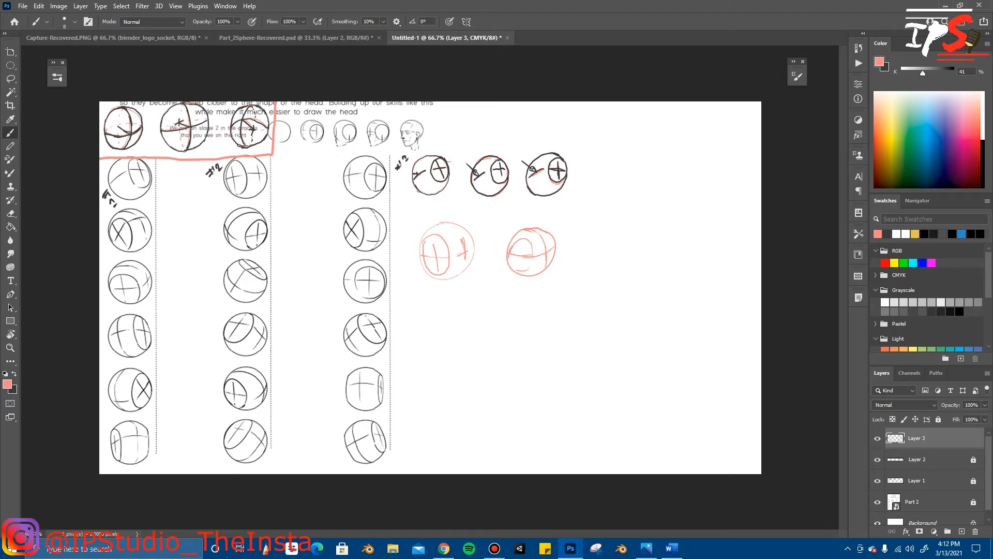
key("ctrl+z")
left_click_drag(522, 237, 520, 270)
Step: Erase the second pink sphere's extra contour lines with a smaller eraser, leaving a short cross beside the side oval
key("e")
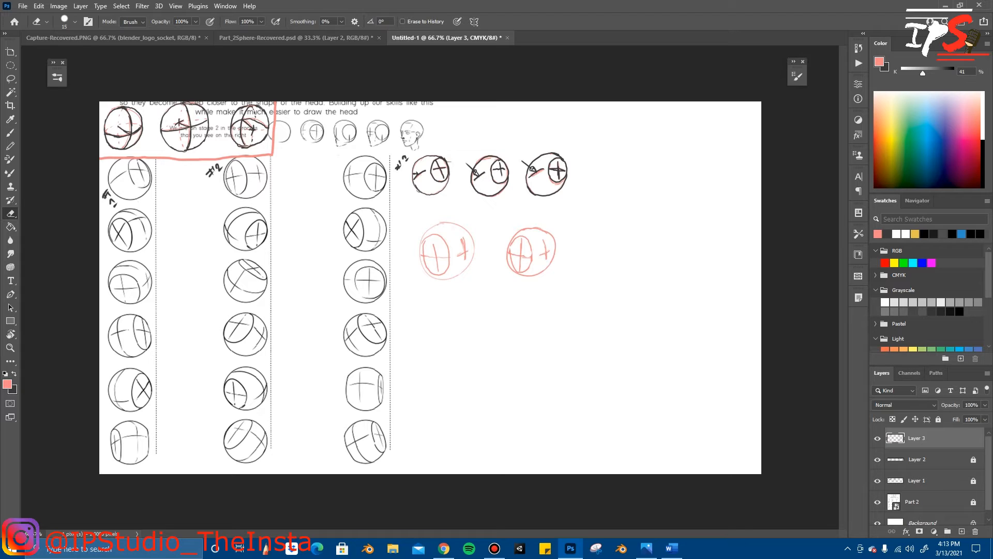
key("bracketleft")
key("bracketleft")
key("b")
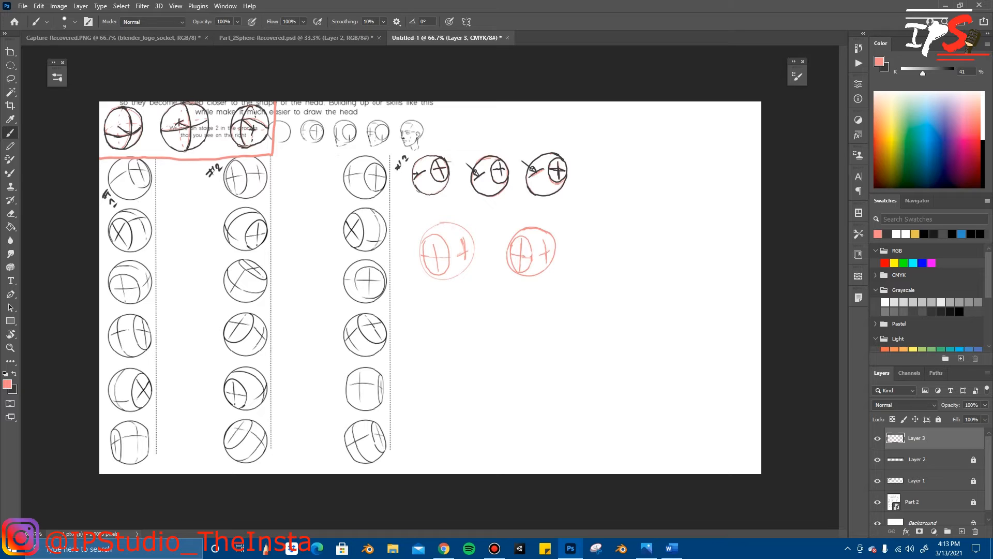
Step: Sketch a third pink circle beside the second pink sphere, redrawing uneven attempts and erasing the overlap at its top
left_click_drag(609, 234, 617, 232)
key("ctrl+z")
left_click_drag(615, 236, 618, 237)
key("ctrl+z")
left_click_drag(614, 239, 613, 234)
key("e")
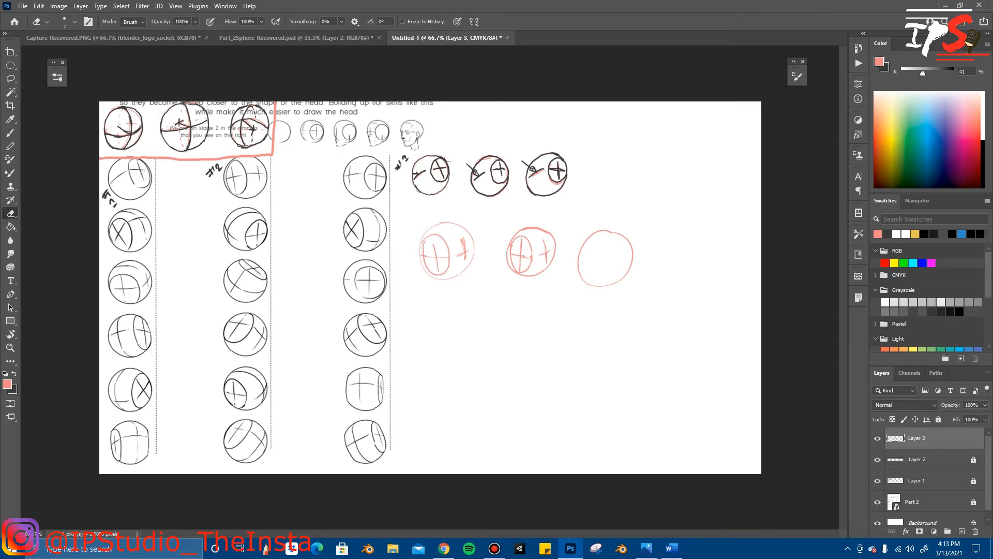
key("b")
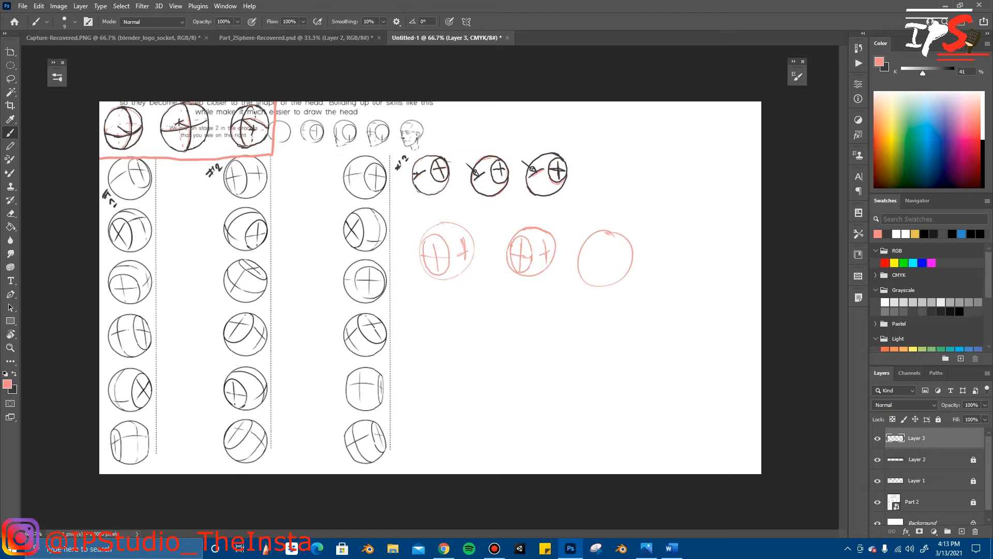
Step: Sketch contour lines and a crossed oval on the third pink sphere, erasing the extra lines to leave a short cross beside the oval
left_click_drag(619, 238, 620, 282)
key("ctrl+z")
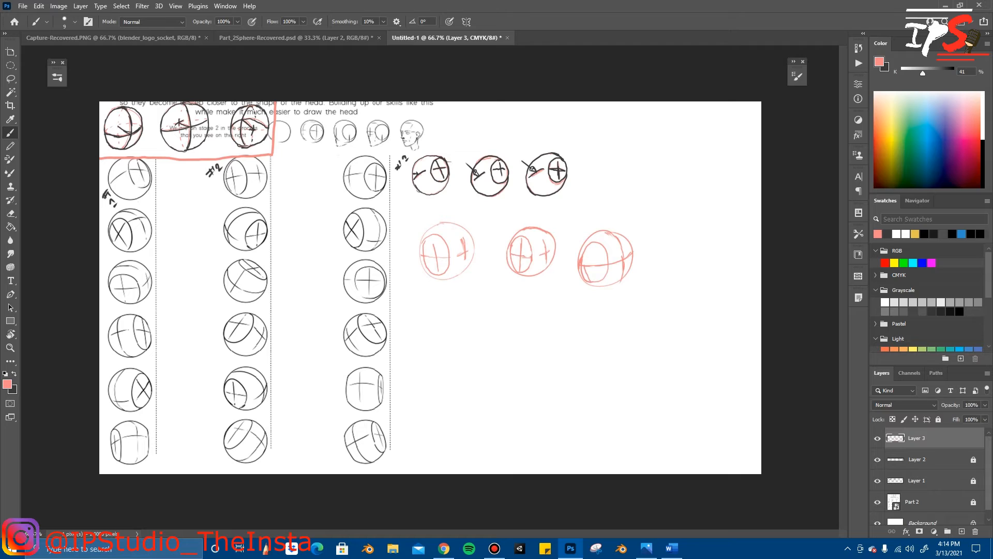
key("ctrl+z")
key("e")
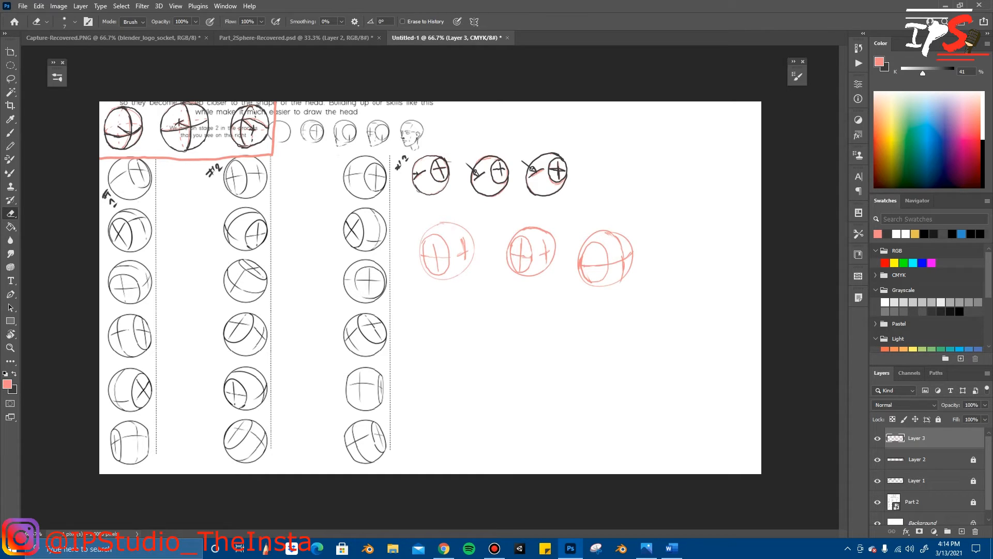
key("b")
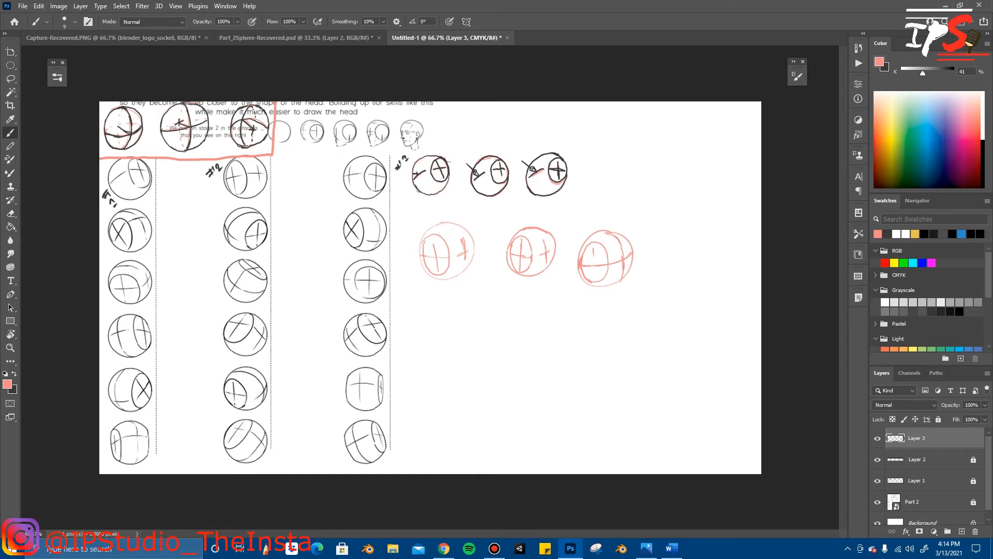
left_click_drag(594, 256, 596, 277)
key("e")
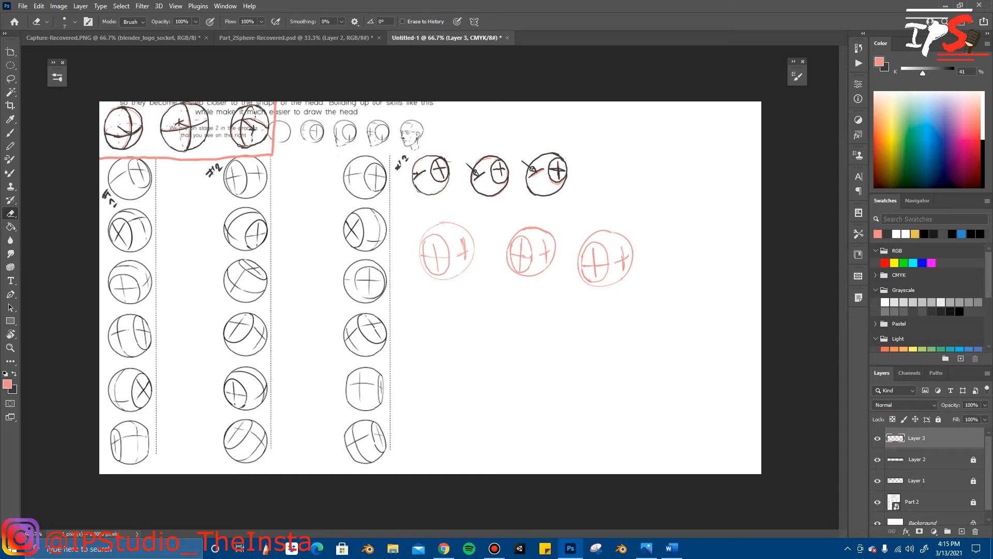
Step: Trace the first and second pink spheres in dark grey, including their outlines, side ovals and crosses
key("x")
key("b")
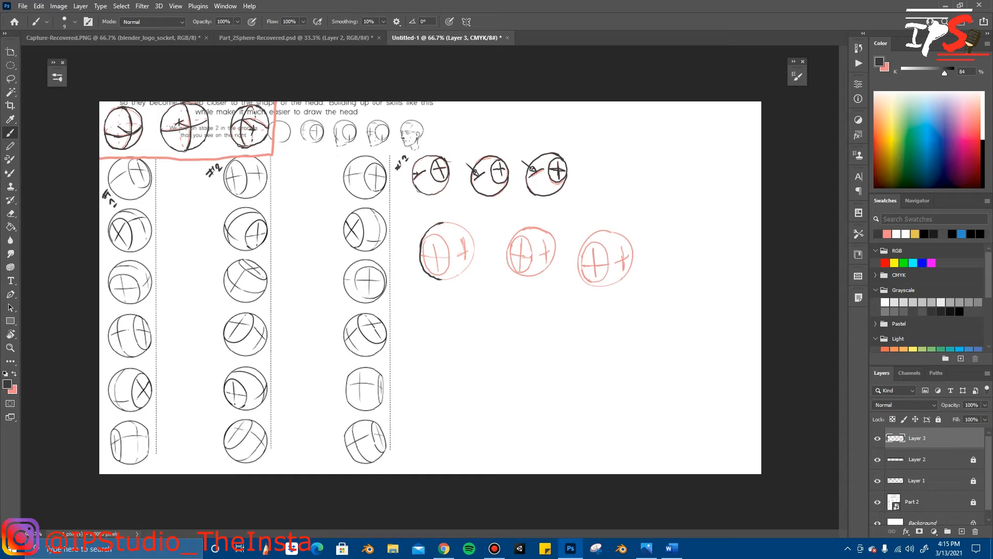
left_click_drag(474, 250, 475, 239)
mouse_move(464, 262)
left_mouse_down()
mouse_move(465, 244)
mouse_move(435, 249)
mouse_move(441, 255)
left_mouse_up()
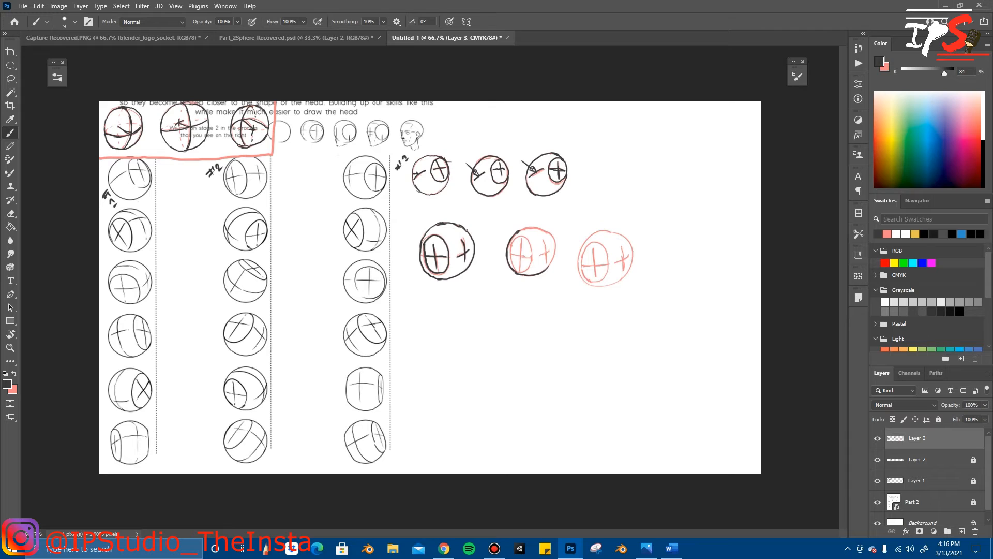
left_click_drag(552, 262, 555, 249)
left_click_drag(521, 240, 520, 270)
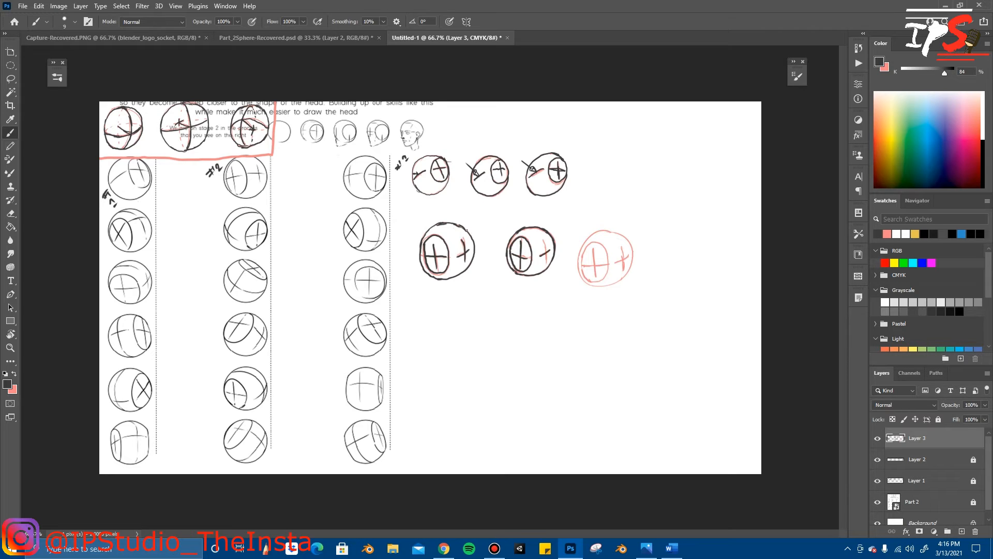
left_click_drag(546, 238, 542, 250)
Step: Trace the third sphere's outline, side oval and crosses in dark grey, then erase the excess line around its oval
left_click_drag(587, 285, 609, 287)
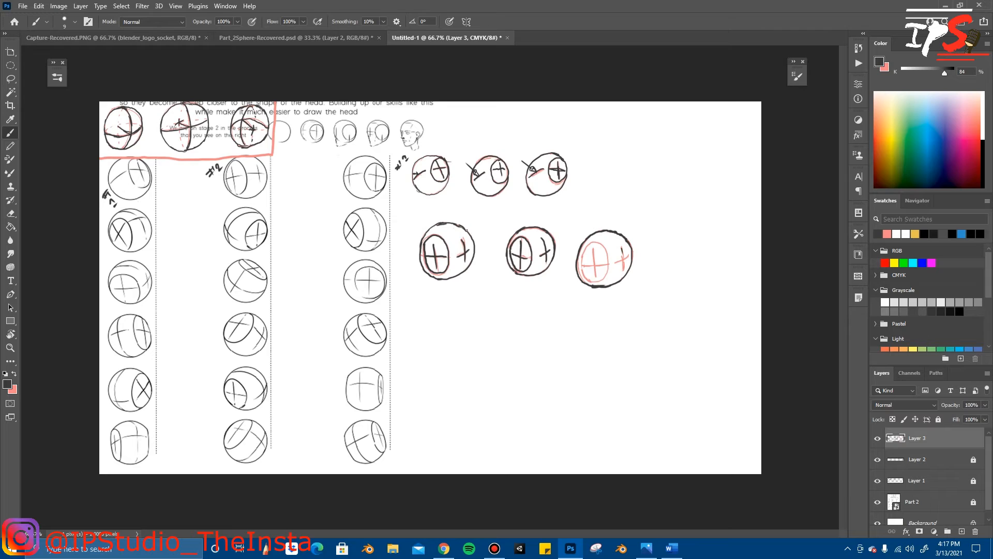
left_click_drag(624, 254, 623, 263)
left_click_drag(592, 247, 595, 280)
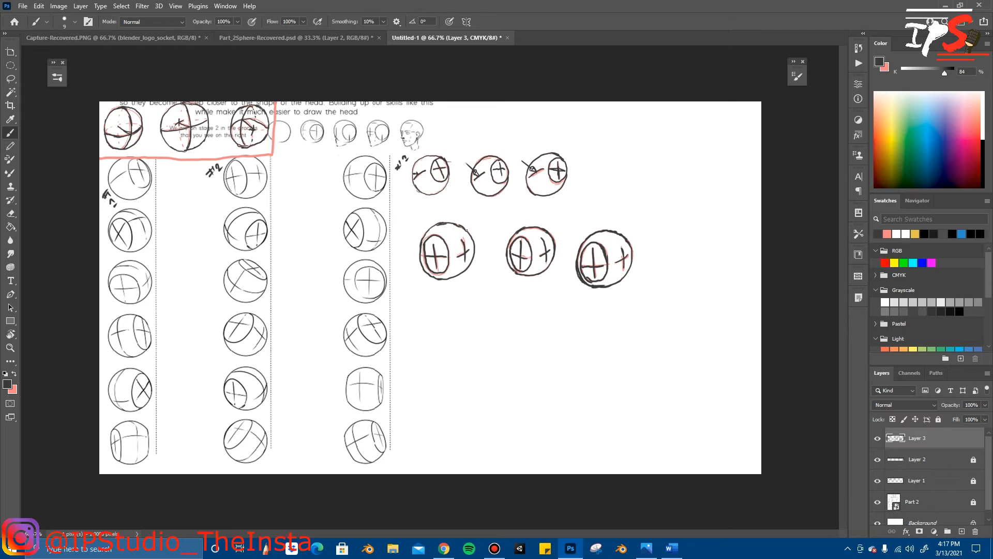
key("e")
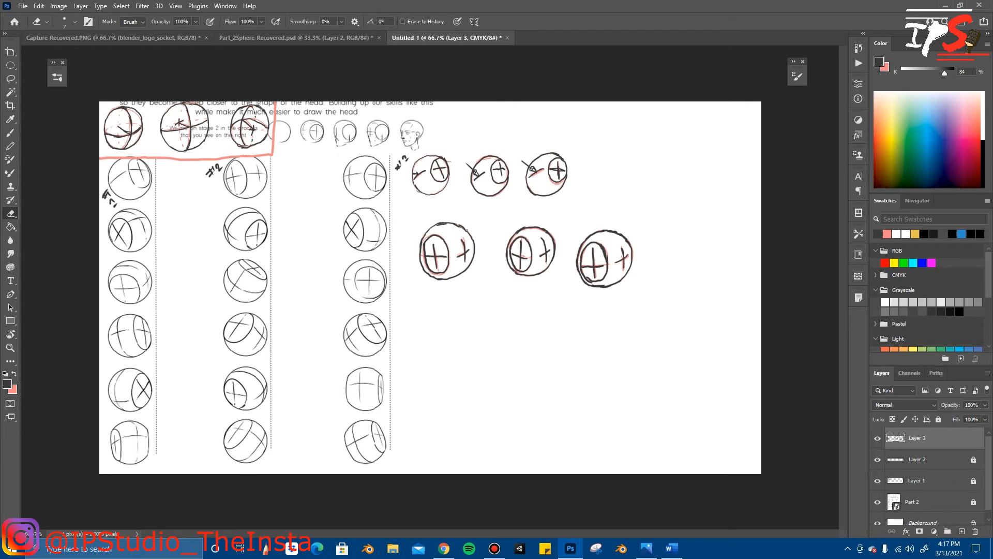
Step: Lasso the third traced sphere, move it slightly up in line with the other two, and deselect it
key("l")
mouse_move(589, 215)
left_mouse_down()
mouse_move(595, 298)
mouse_move(630, 224)
mouse_move(589, 215)
left_mouse_up()
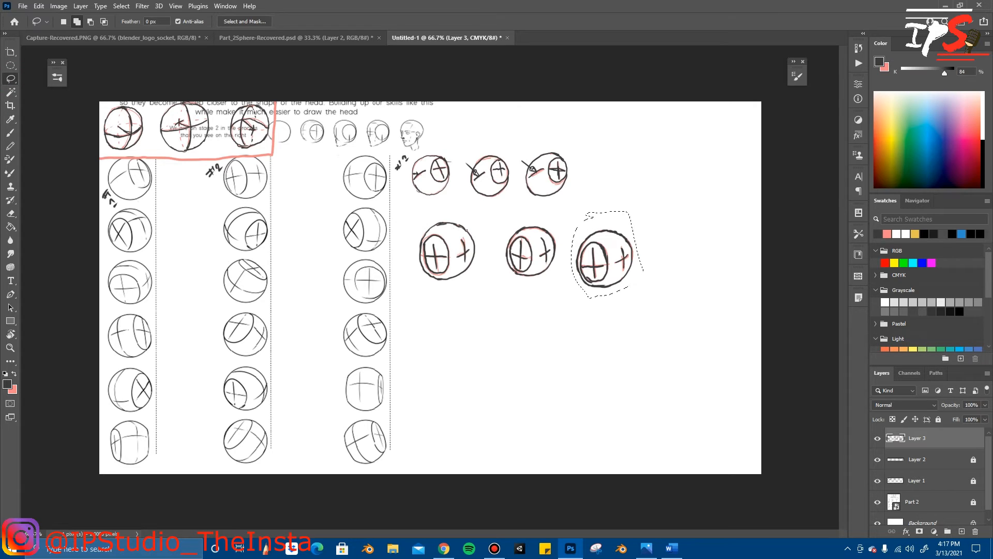
key("ctrl+t")
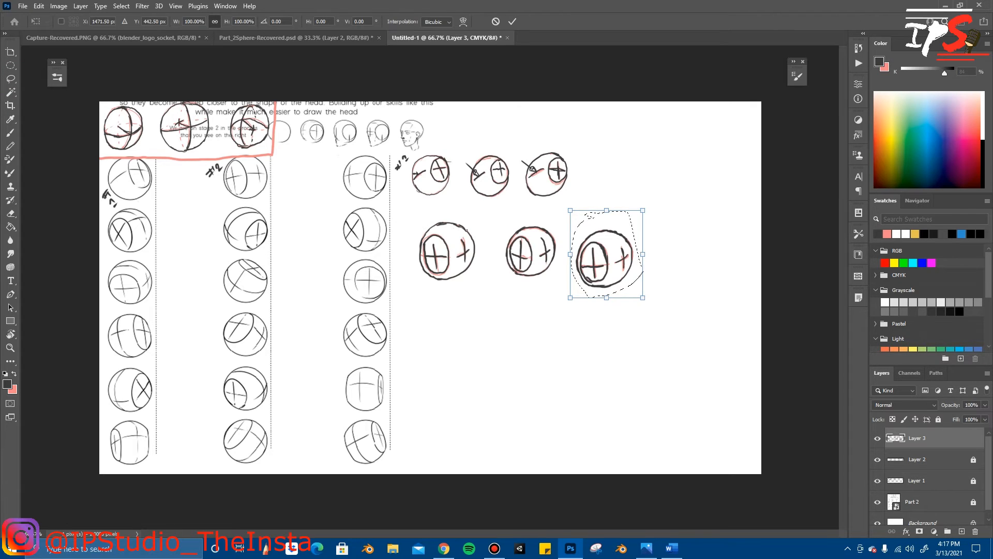
left_click_drag(625, 227, 627, 220)
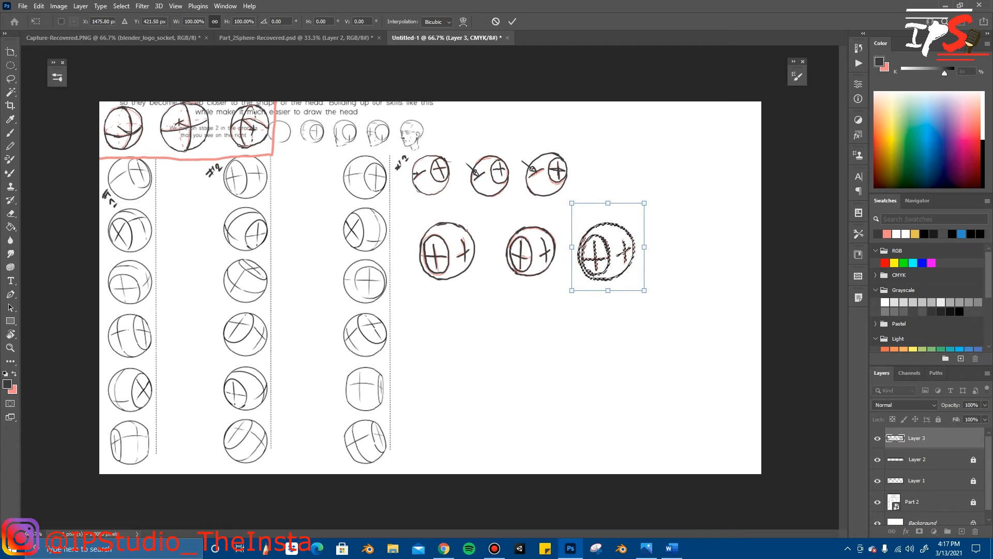
left_click(512, 21)
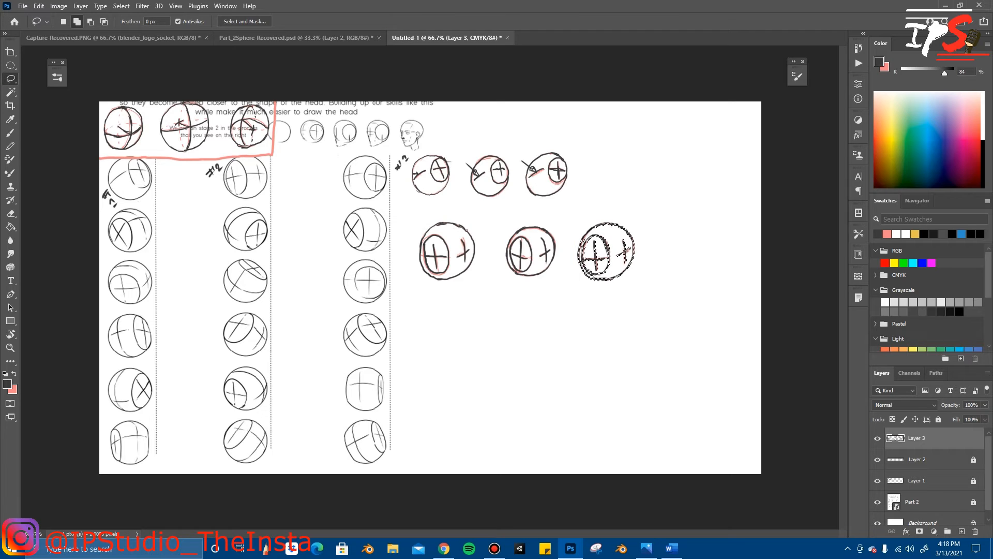
right_click(536, 222)
left_click(560, 232)
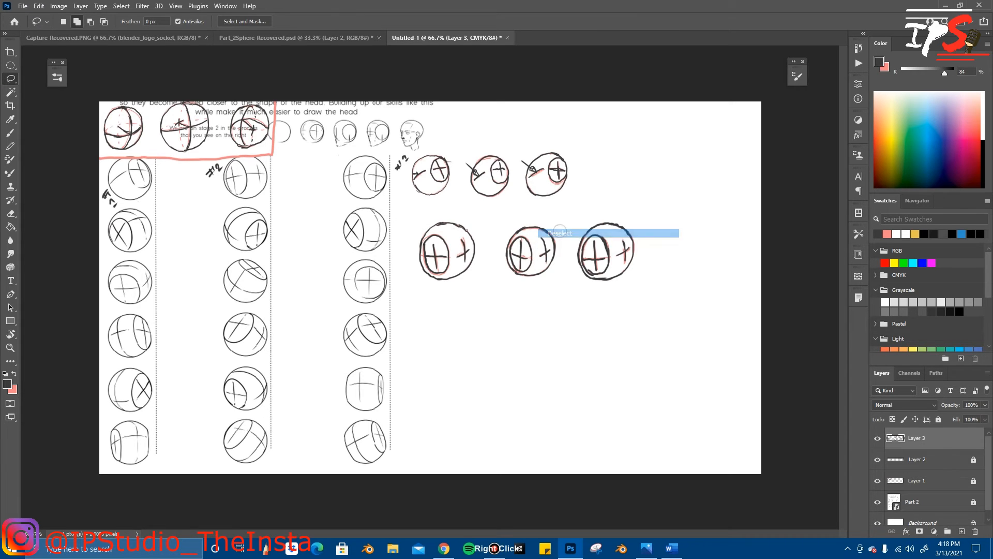
Step: Lasso the middle traced sphere, scale it to about 118.63% around its centre to match its neighbours, and deselect it
mouse_move(494, 211)
left_mouse_down()
mouse_move(494, 286)
mouse_move(562, 286)
mouse_move(558, 218)
mouse_move(495, 215)
left_mouse_up()
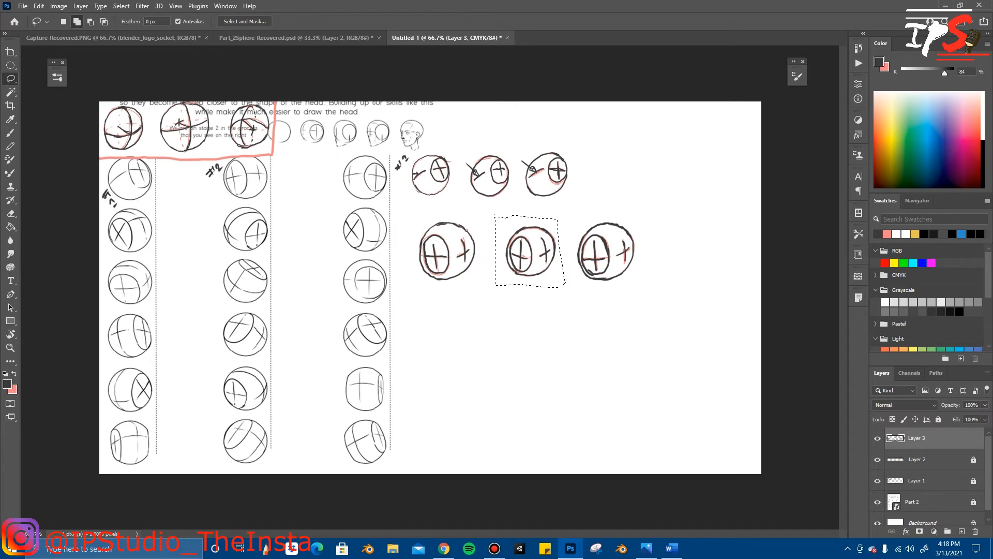
key("ctrl+t")
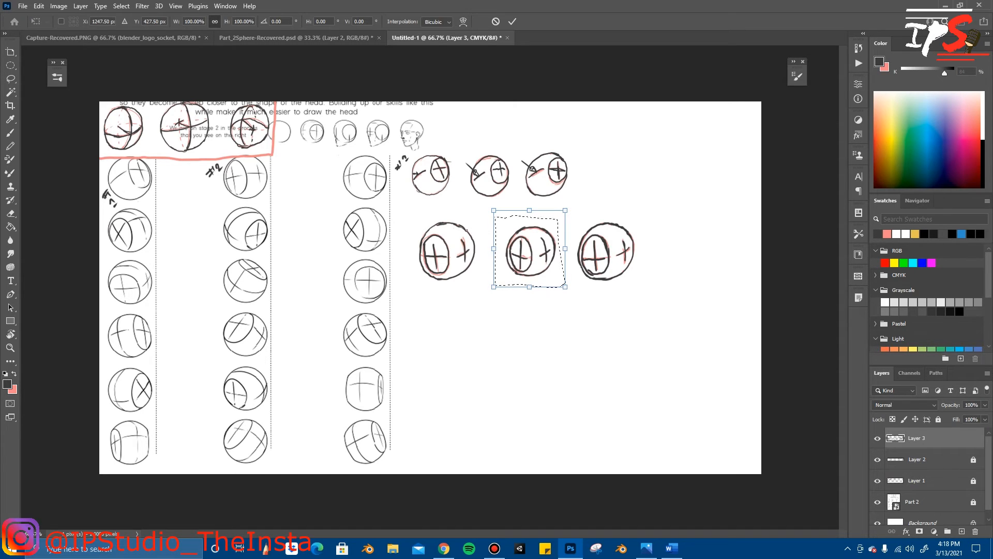
left_click_drag(494, 286, 487, 294)
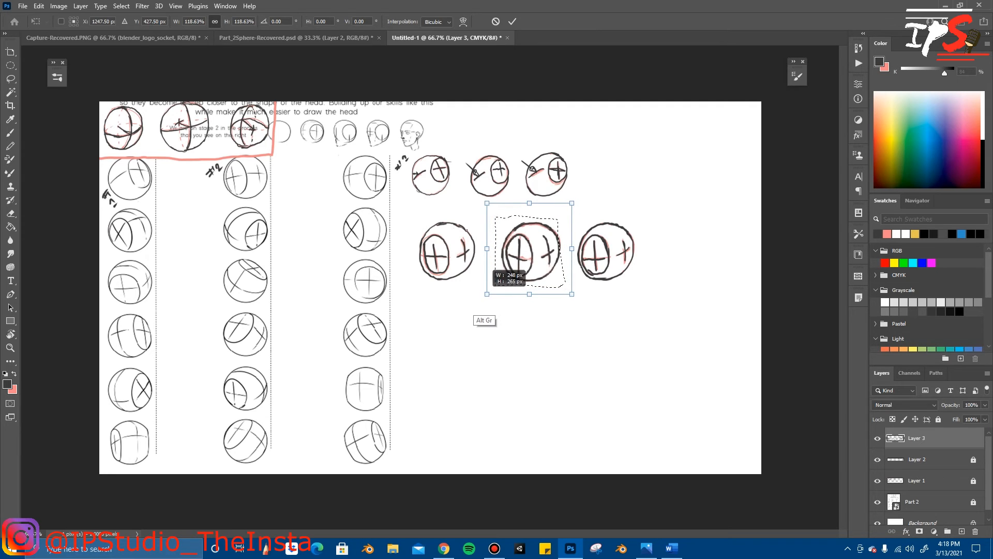
left_click(513, 22)
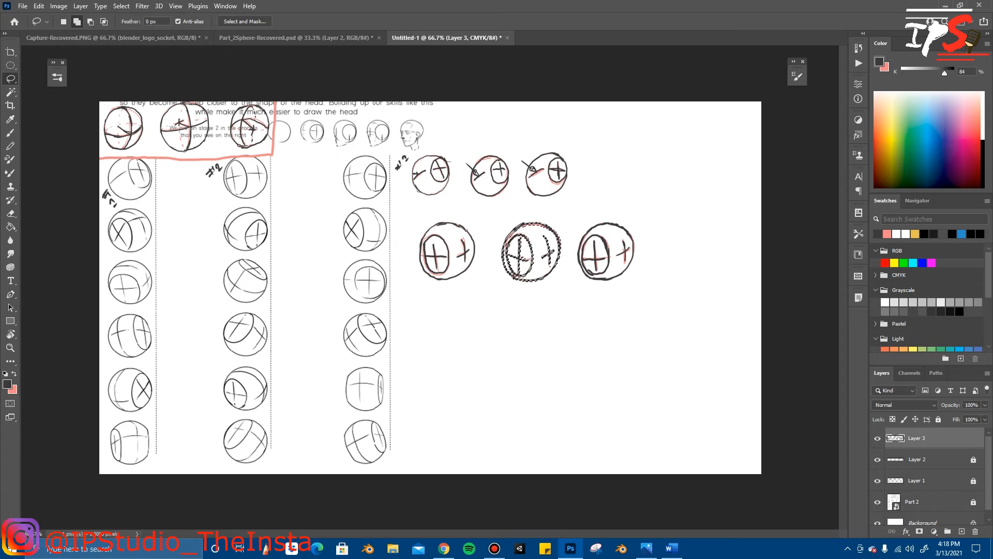
right_click(568, 337)
left_click(586, 343)
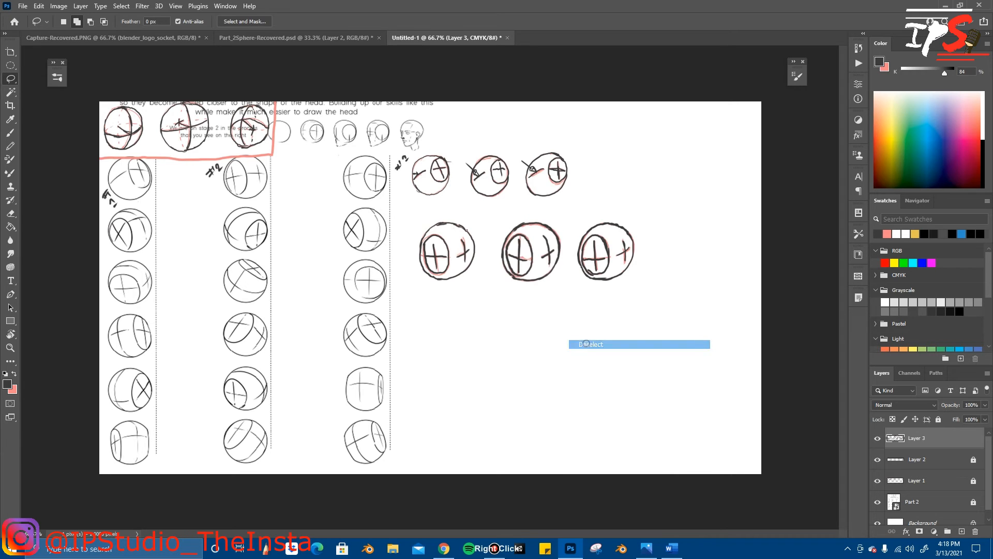
Step: Scale down the row of three traced spheres and move it directly beneath the first row of copied spheres
key("ctrl+t")
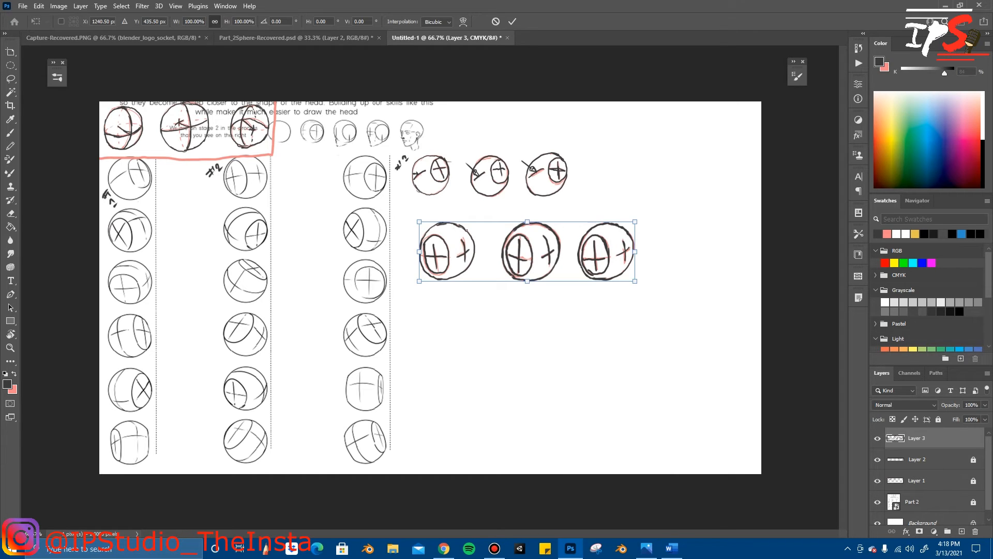
left_click_drag(634, 281, 611, 274)
left_click_drag(544, 252, 501, 238)
key("Return")
key("l")
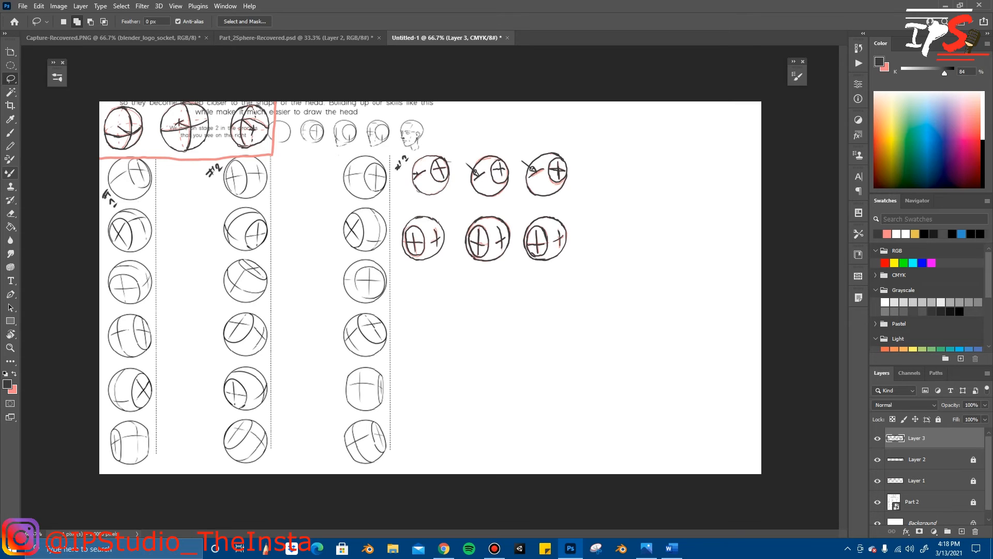
Step: Handwrite the label #2 beside the second row of copied spheres and #3 beside the top sphere of the worksheet's third column
key("b")
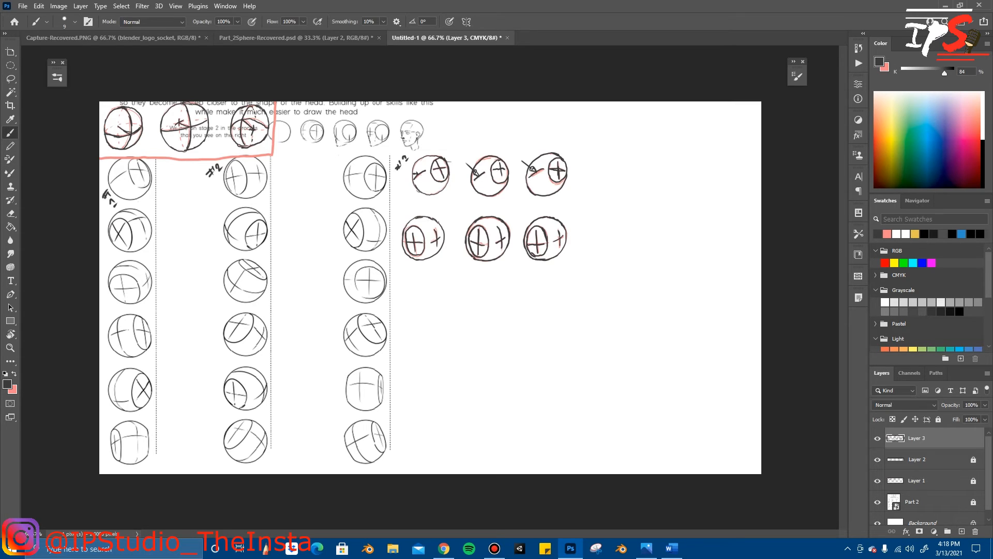
left_click_drag(400, 210, 413, 212)
left_click_drag(325, 160, 329, 166)
left_click_drag(330, 159, 332, 161)
left_click_drag(325, 167, 342, 160)
Step: Swap back to pink and sketch a new circle below the second row of copied spheres
left_click(14, 373)
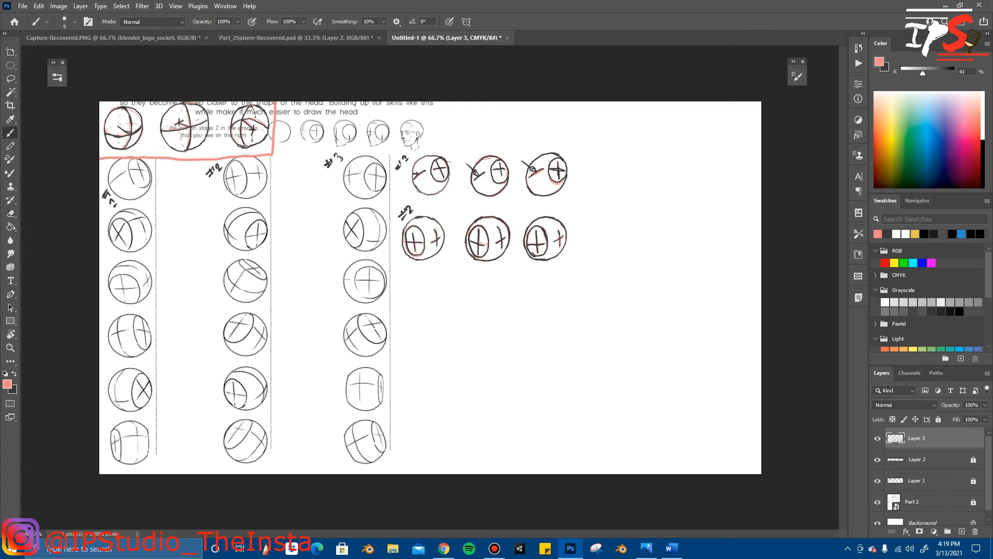
mouse_move(445, 291)
left_mouse_down()
mouse_move(461, 340)
mouse_move(443, 290)
left_mouse_up()
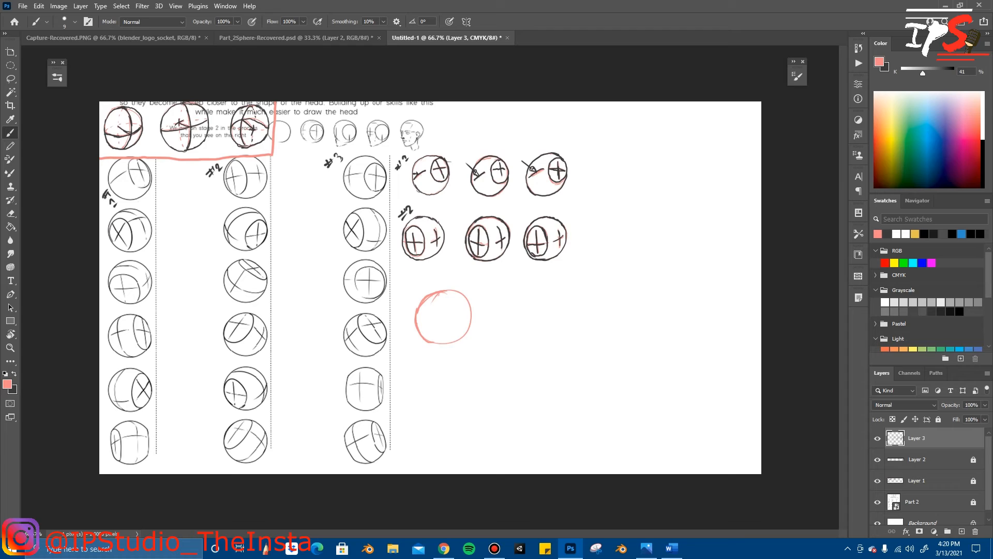
Step: Add a crossed side oval and a front cross to the pink circle below the second row, erasing the surplus guide curve
left_click_drag(435, 293, 425, 321)
mouse_move(452, 332)
left_mouse_down()
mouse_move(468, 329)
mouse_move(460, 321)
left_mouse_up()
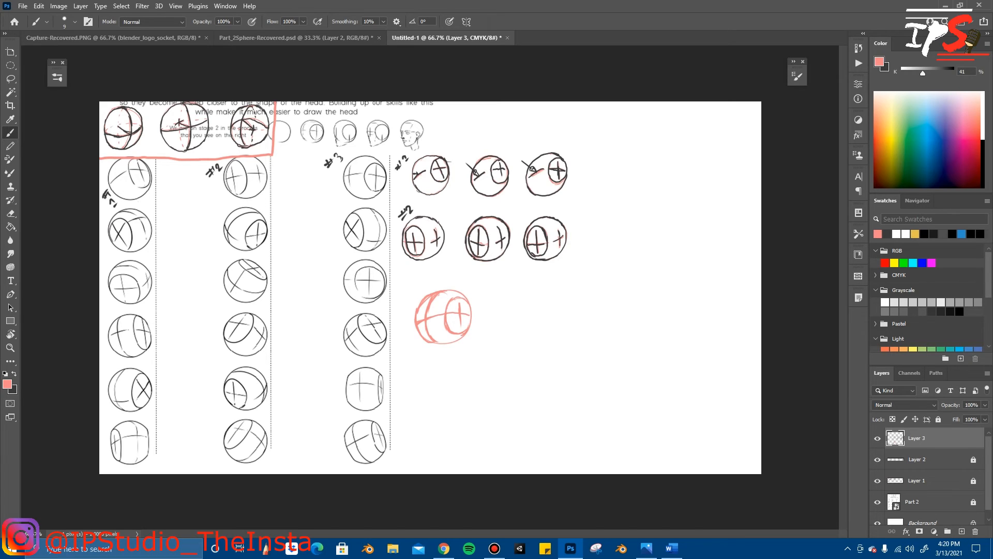
key("e")
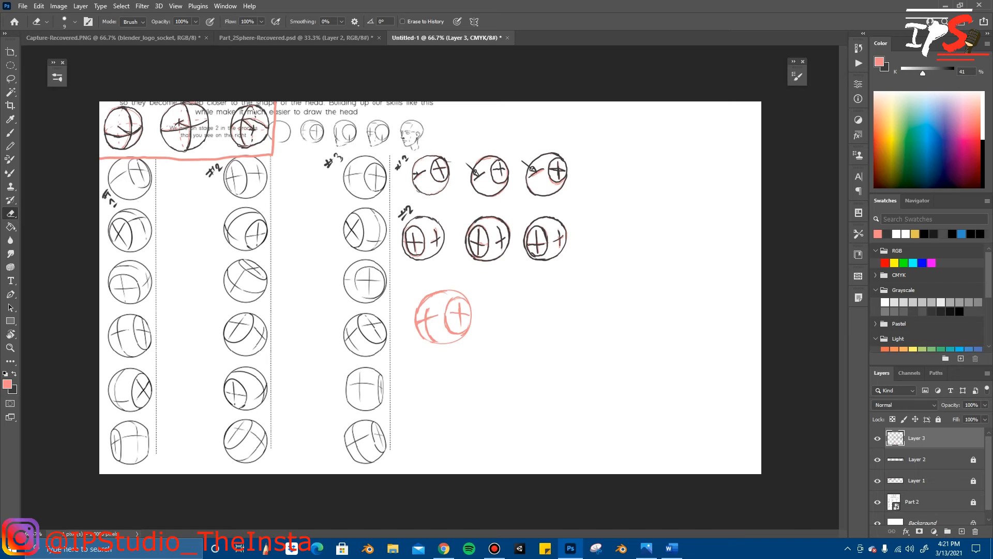
left_click_drag(430, 335, 435, 340)
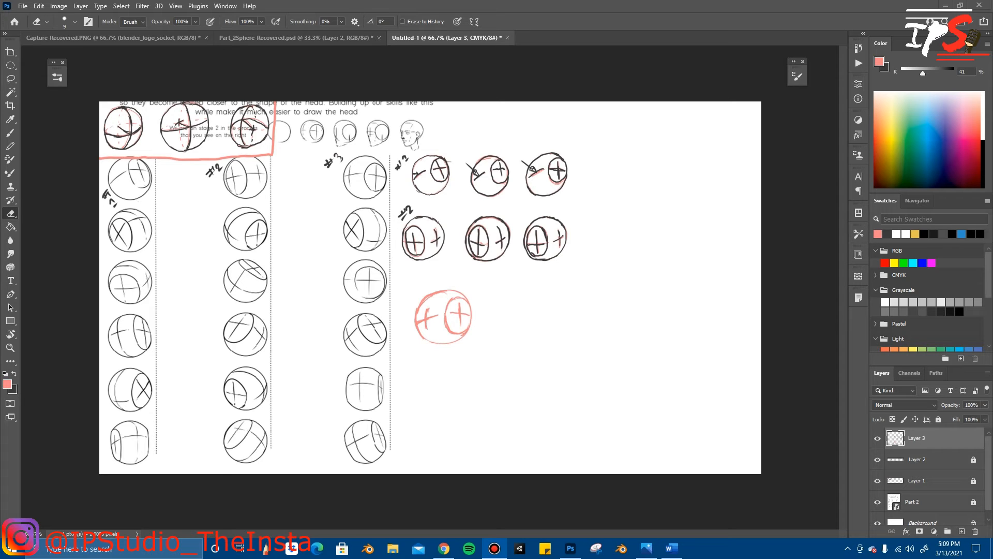
key("b")
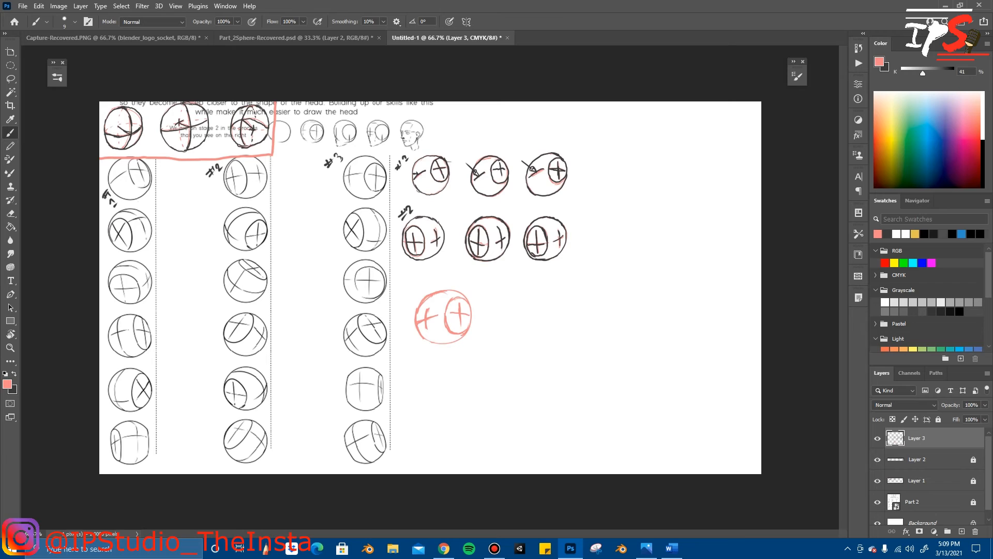
mouse_move(538, 293)
left_mouse_down()
mouse_move(503, 340)
mouse_move(531, 286)
left_mouse_up()
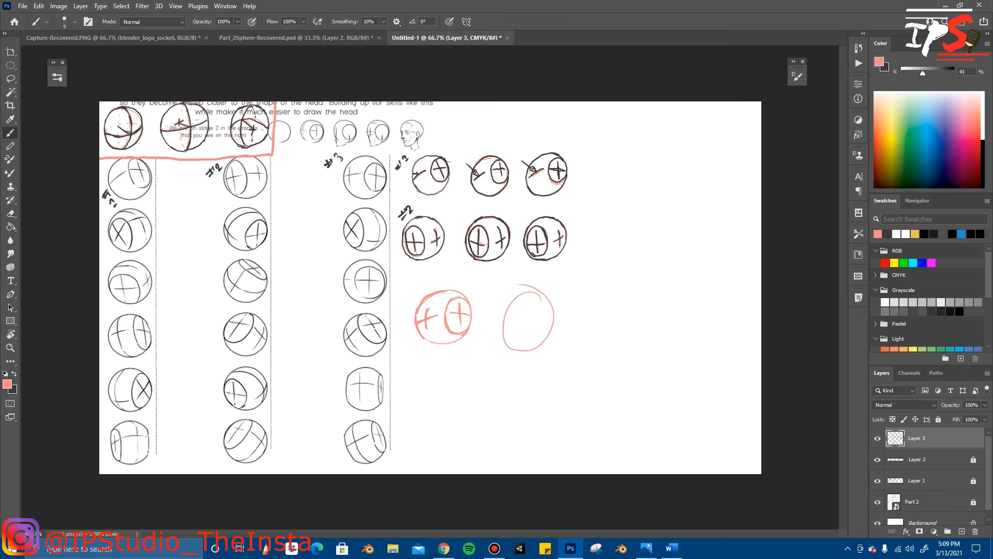
key("ctrl+z")
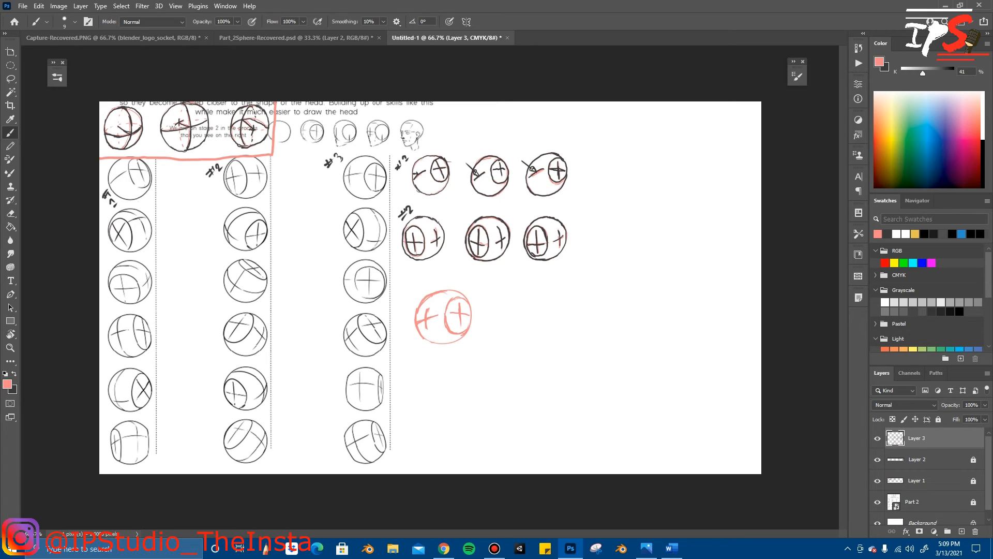
mouse_move(537, 293)
left_mouse_down()
mouse_move(511, 331)
mouse_move(546, 337)
mouse_move(561, 309)
mouse_move(524, 288)
left_mouse_up()
key("ctrl+z")
mouse_move(525, 293)
left_mouse_down()
mouse_move(499, 318)
mouse_move(547, 322)
mouse_move(515, 293)
left_mouse_up()
key("ctrl+z")
mouse_move(513, 334)
left_mouse_down()
mouse_move(549, 302)
mouse_move(508, 290)
left_mouse_up()
key("ctrl+z")
Step: Sketch a second pink sphere beside the first with a front cross and crossed side oval, erasing the surplus guide curve
mouse_move(525, 289)
left_mouse_down()
mouse_move(506, 319)
mouse_move(522, 333)
mouse_move(543, 333)
mouse_move(535, 290)
left_mouse_up()
left_click_drag(526, 291, 515, 304)
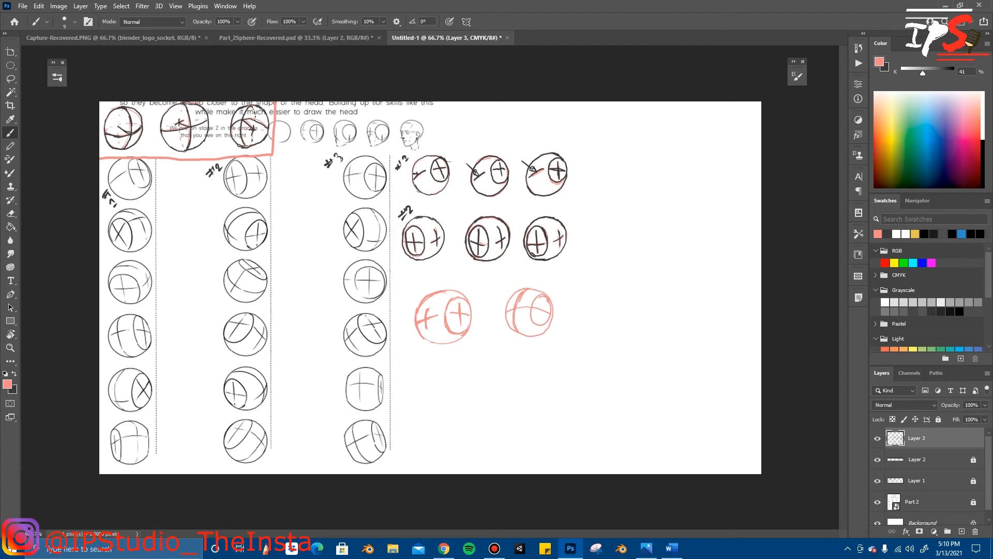
left_click_drag(543, 299, 542, 318)
key("e")
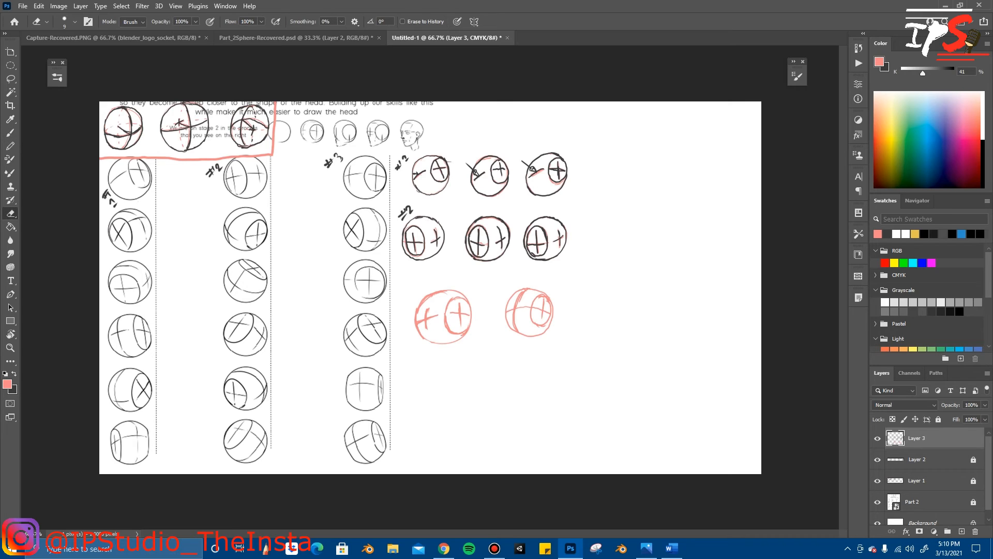
left_click_drag(515, 315, 514, 326)
key("b")
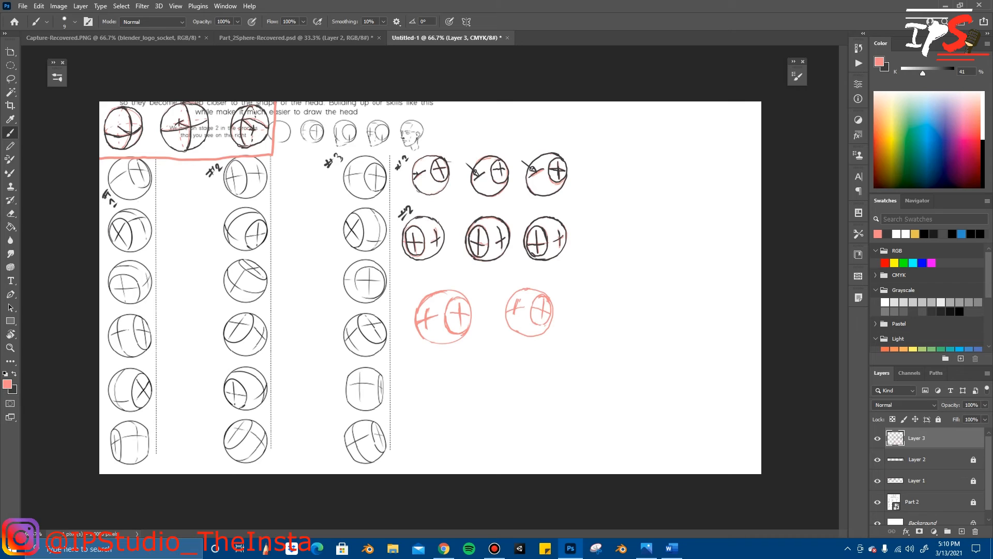
mouse_move(623, 293)
left_mouse_down()
mouse_move(597, 311)
mouse_move(603, 332)
mouse_move(617, 335)
mouse_move(635, 300)
left_mouse_up()
key("ctrl+z")
mouse_move(613, 289)
left_mouse_down()
mouse_move(590, 324)
mouse_move(607, 339)
mouse_move(622, 340)
mouse_move(636, 324)
mouse_move(613, 283)
left_mouse_up()
key("ctrl+z")
mouse_move(614, 288)
left_mouse_down()
mouse_move(589, 314)
mouse_move(606, 331)
mouse_move(630, 332)
mouse_move(636, 294)
mouse_move(608, 287)
left_mouse_up()
key("ctrl+z")
mouse_move(620, 287)
left_mouse_down()
mouse_move(591, 290)
mouse_move(581, 318)
mouse_move(602, 340)
mouse_move(629, 325)
mouse_move(601, 284)
left_mouse_up()
key("ctrl+z")
Step: Sketch the third pink sphere of the row with a front cross and crossed side oval, and erase the surplus guide lines
mouse_move(601, 288)
left_mouse_down()
mouse_move(581, 305)
mouse_move(597, 334)
mouse_move(619, 320)
mouse_move(595, 288)
left_mouse_up()
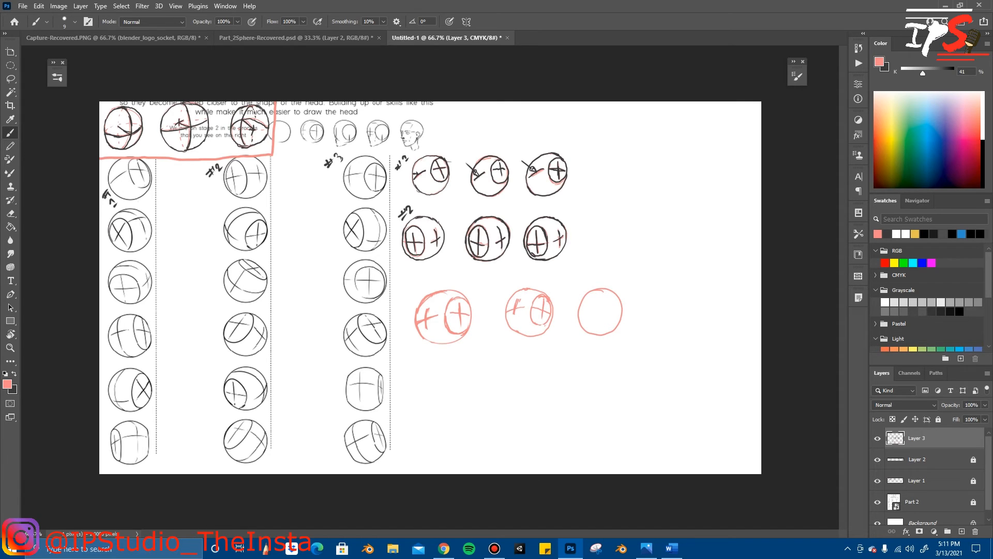
key("e")
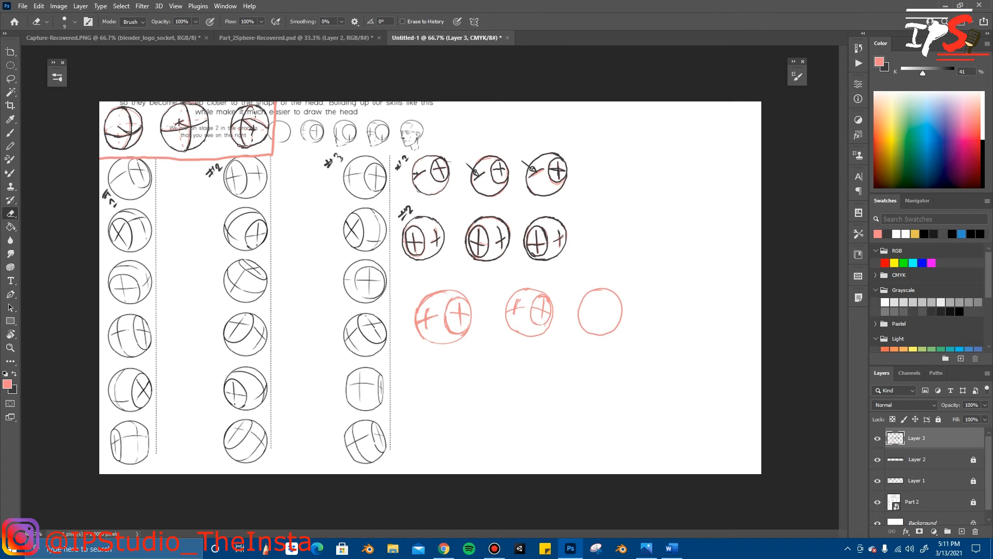
key("b")
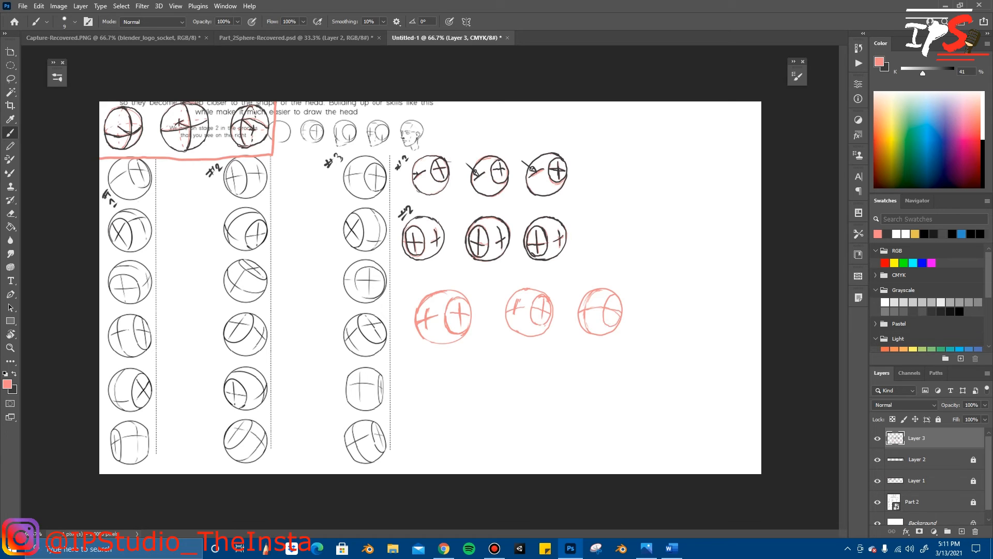
left_click_drag(616, 300, 616, 317)
key("e")
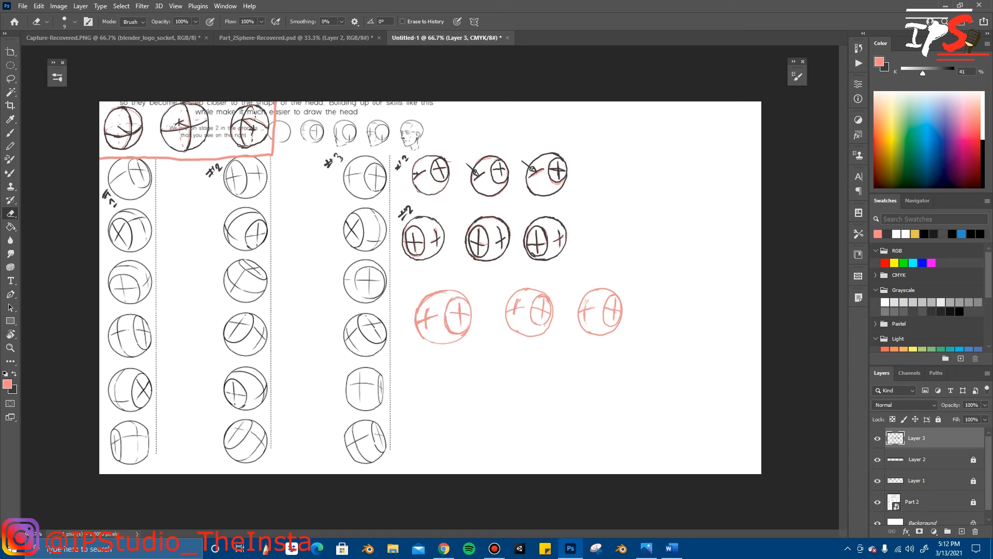
Step: Swap to the dark colour and trace the third pink sphere's outline, front cross and crossed side oval
key("x")
key("b")
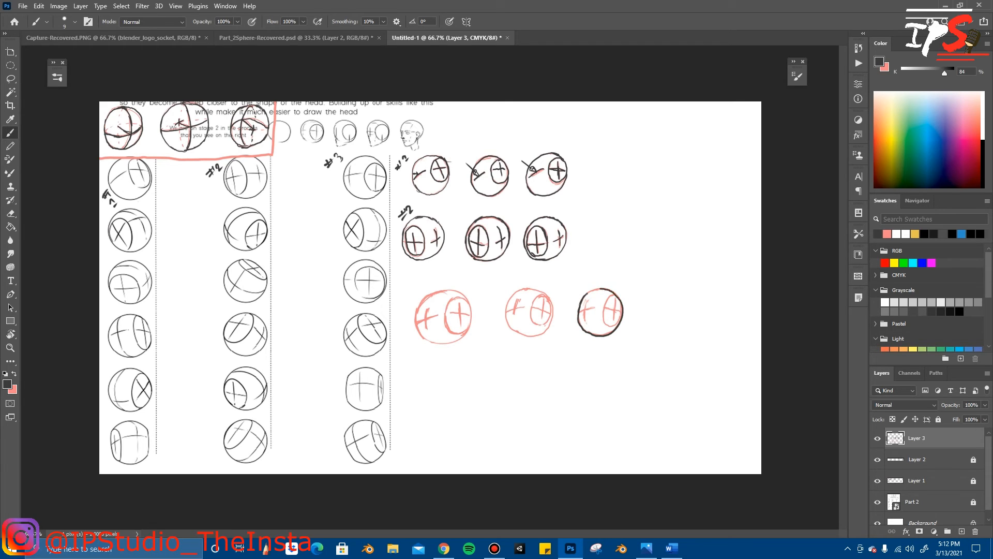
mouse_move(590, 299)
left_mouse_down()
mouse_move(585, 316)
mouse_move(594, 307)
left_mouse_up()
mouse_move(616, 297)
left_mouse_down()
mouse_move(614, 320)
mouse_move(620, 311)
left_mouse_up()
Step: Trace the middle pink sphere's outline, front cross and crossed side oval in the dark colour
left_click_drag(516, 292, 510, 328)
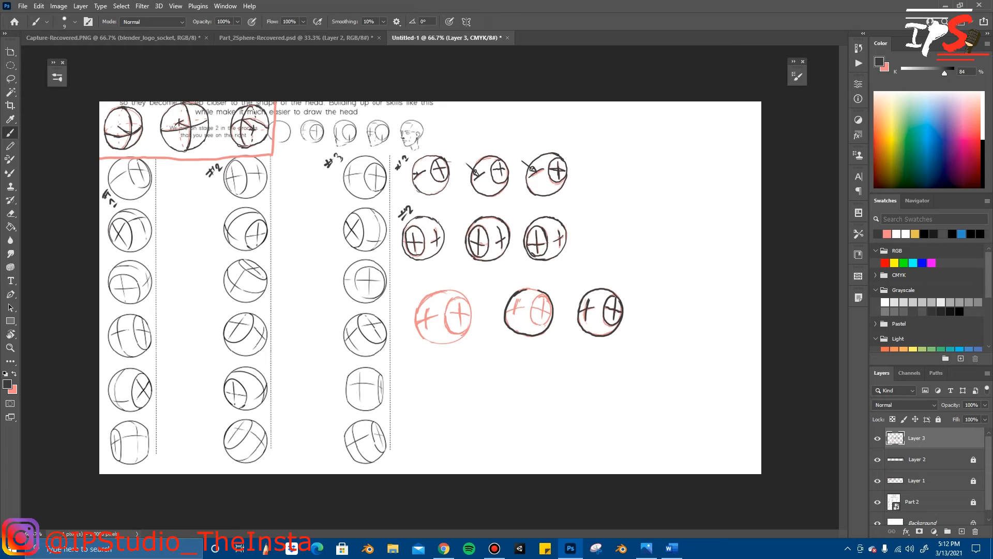
mouse_move(518, 299)
left_mouse_down()
mouse_move(515, 309)
mouse_move(531, 310)
left_mouse_up()
mouse_move(550, 299)
left_mouse_down()
mouse_move(543, 316)
mouse_move(548, 306)
left_mouse_up()
Step: Trace the first pink sphere of the third row in the dark colour and handwrite the label #3 beside it
mouse_move(425, 307)
left_mouse_down()
mouse_move(424, 326)
mouse_move(434, 316)
left_mouse_up()
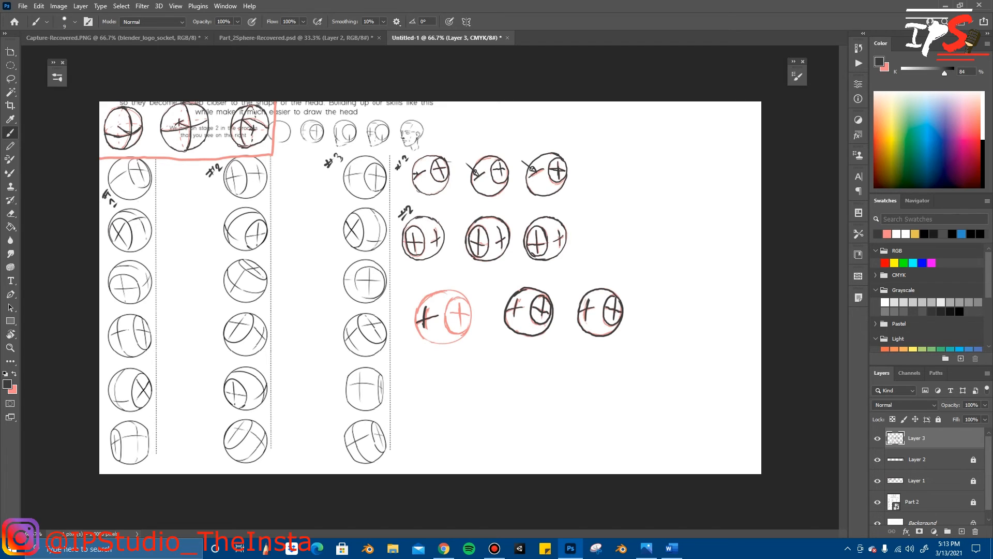
left_click_drag(448, 310, 445, 320)
left_click_drag(471, 317, 468, 333)
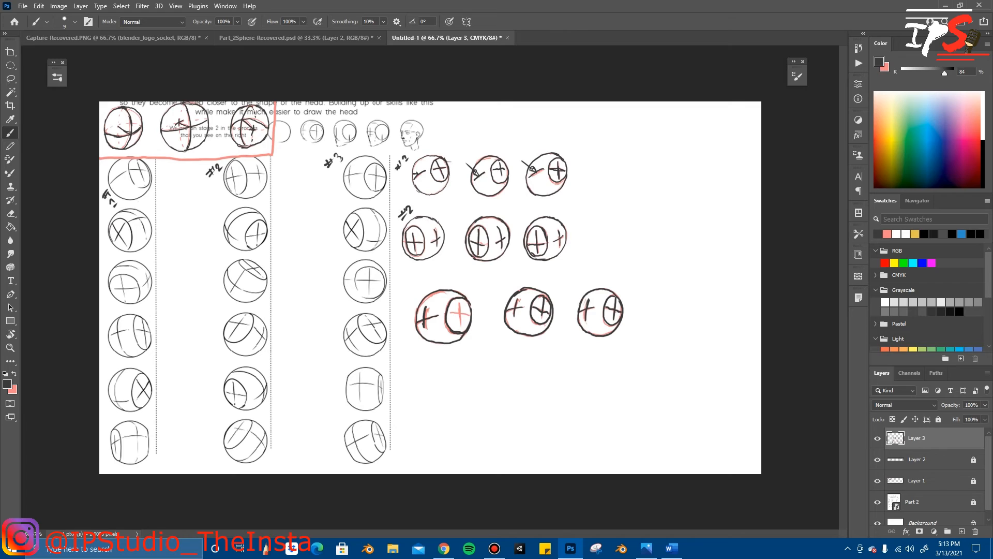
mouse_move(462, 305)
left_mouse_down()
mouse_move(463, 328)
mouse_move(472, 315)
left_mouse_up()
mouse_move(415, 283)
left_mouse_down()
mouse_move(411, 293)
mouse_move(425, 276)
mouse_move(422, 285)
left_mouse_up()
Step: Lasso the third row's middle sphere, scale it to about 122.98% and shift it slightly toward the first sphere
left_click(11, 79)
mouse_move(492, 273)
left_mouse_down()
mouse_move(493, 331)
mouse_move(529, 347)
mouse_move(564, 317)
mouse_move(559, 276)
mouse_move(494, 271)
left_mouse_up()
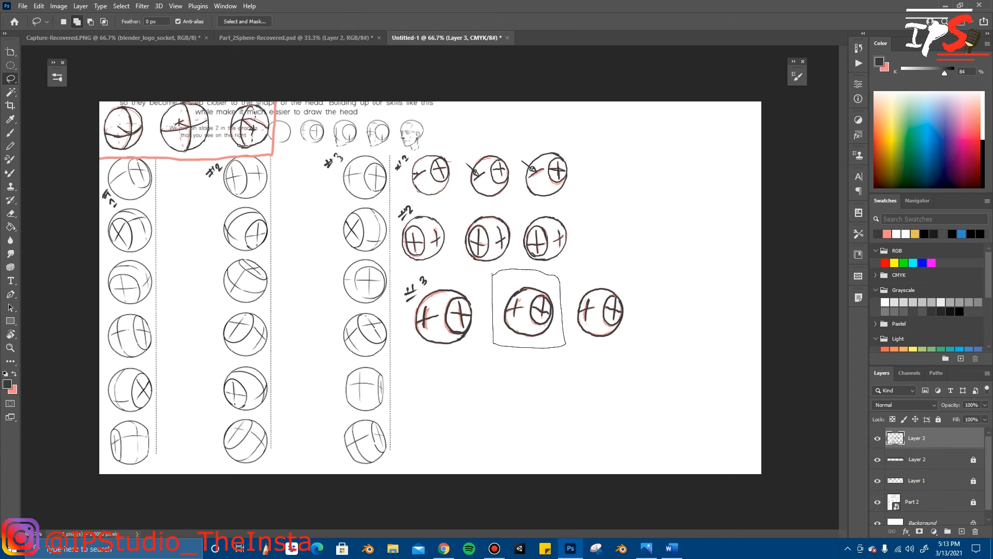
key("ctrl+t")
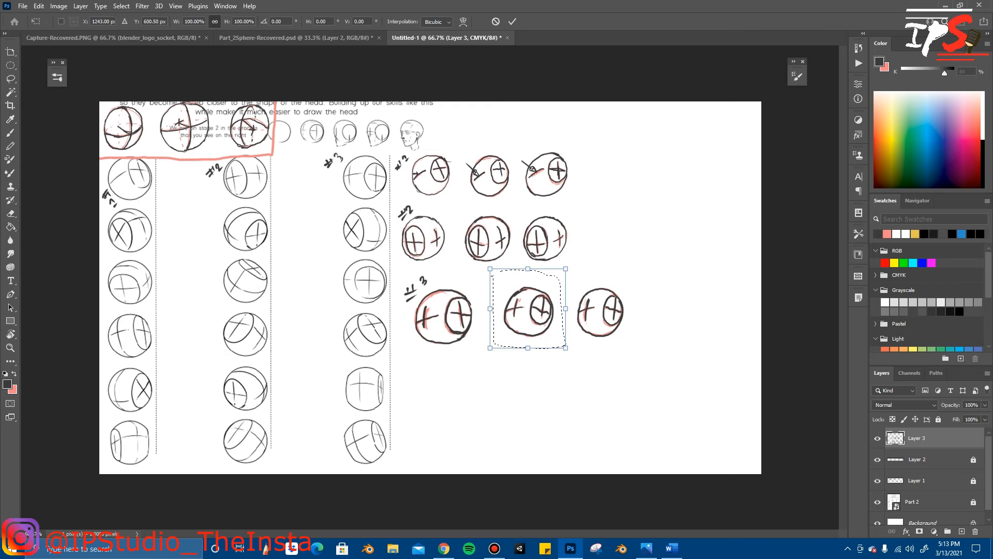
left_click_drag(567, 347, 576, 357)
left_click_drag(552, 303, 545, 307)
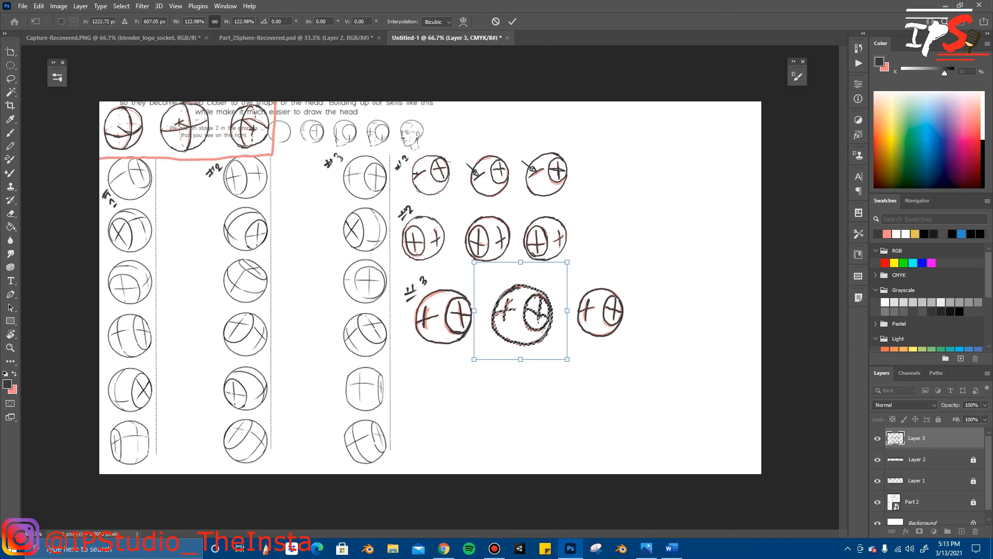
key("Return")
mouse_move(574, 272)
left_mouse_down()
mouse_move(572, 335)
mouse_move(628, 344)
mouse_move(575, 273)
left_mouse_up()
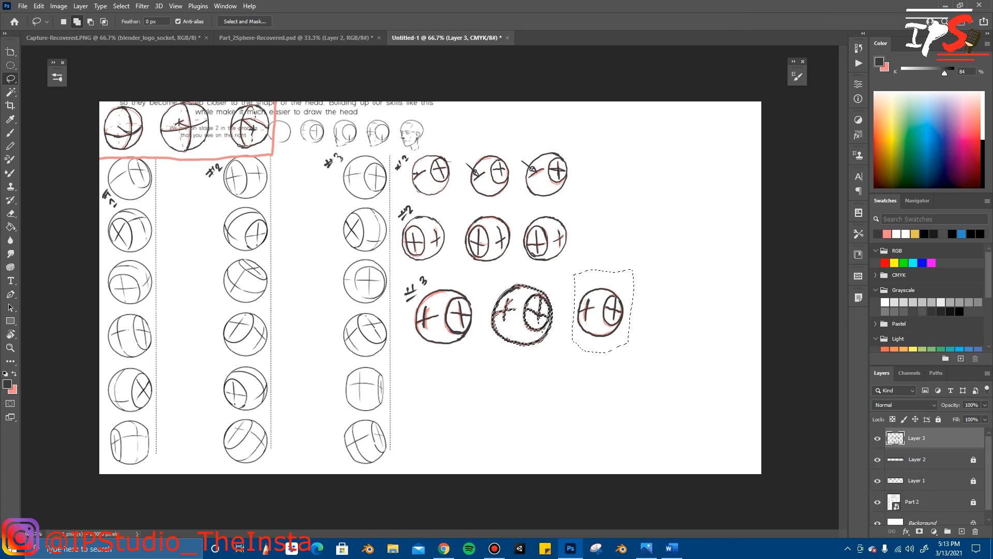
key("ctrl+t")
right_click(611, 405)
left_click(512, 21)
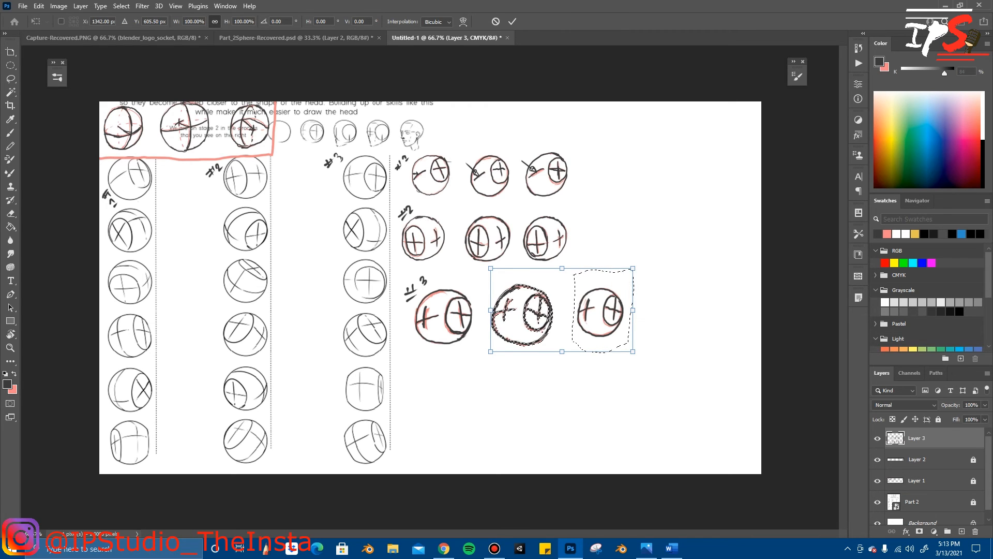
left_click(513, 21)
Step: Clear the selection, lasso only the third row's last sphere, scale it to about 126.10% around its centre, and deselect
right_click(661, 265)
left_click(677, 274)
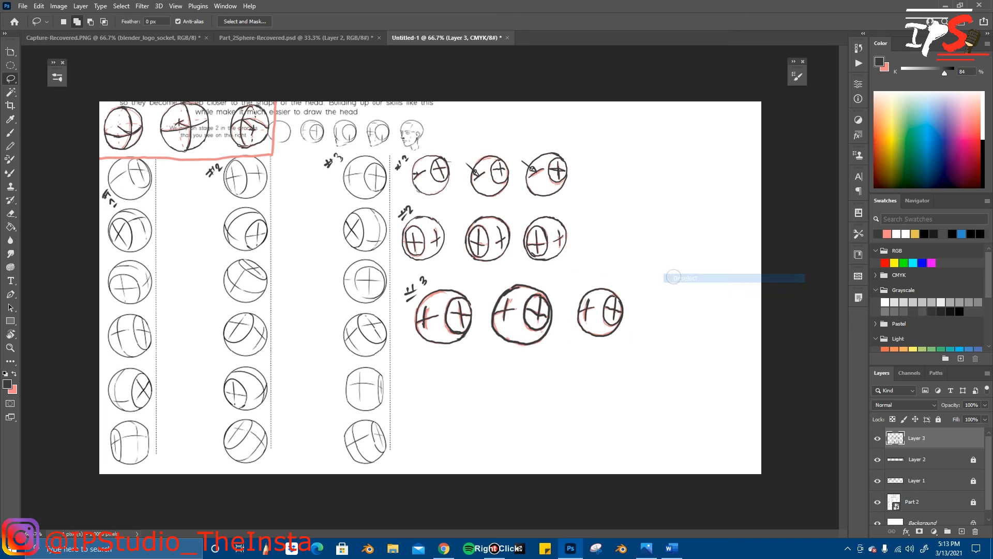
left_click_drag(567, 270, 569, 314)
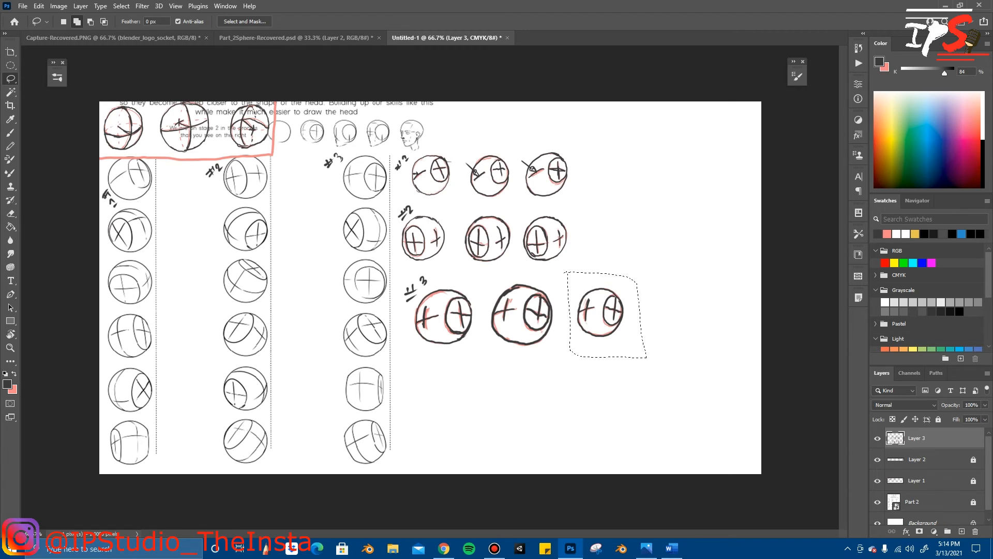
key("ctrl+t")
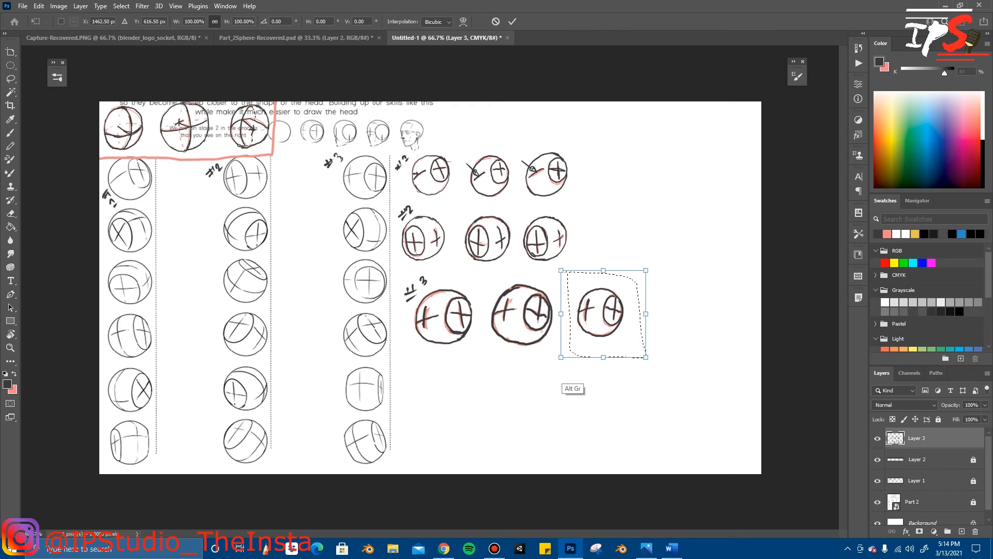
left_click_drag(555, 362, 549, 369)
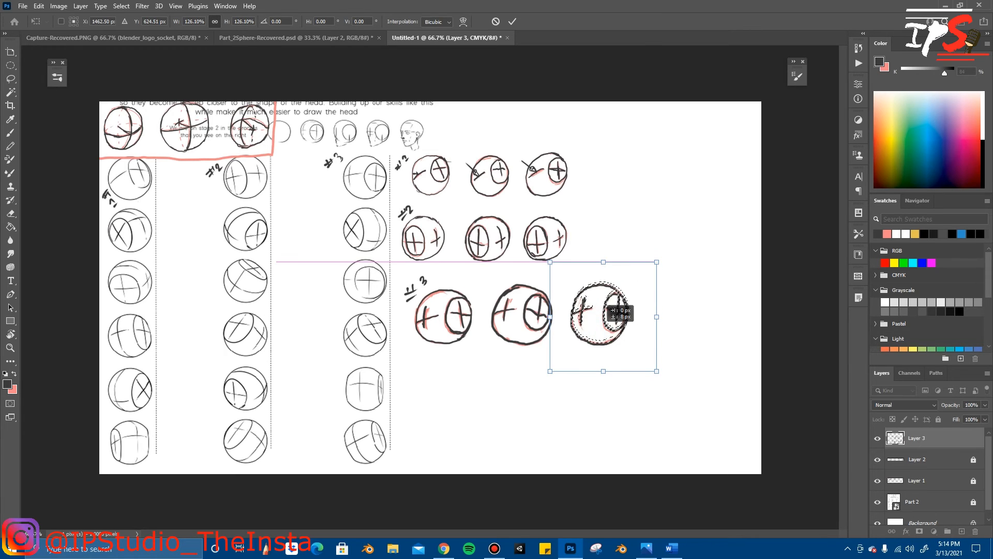
left_click(512, 21)
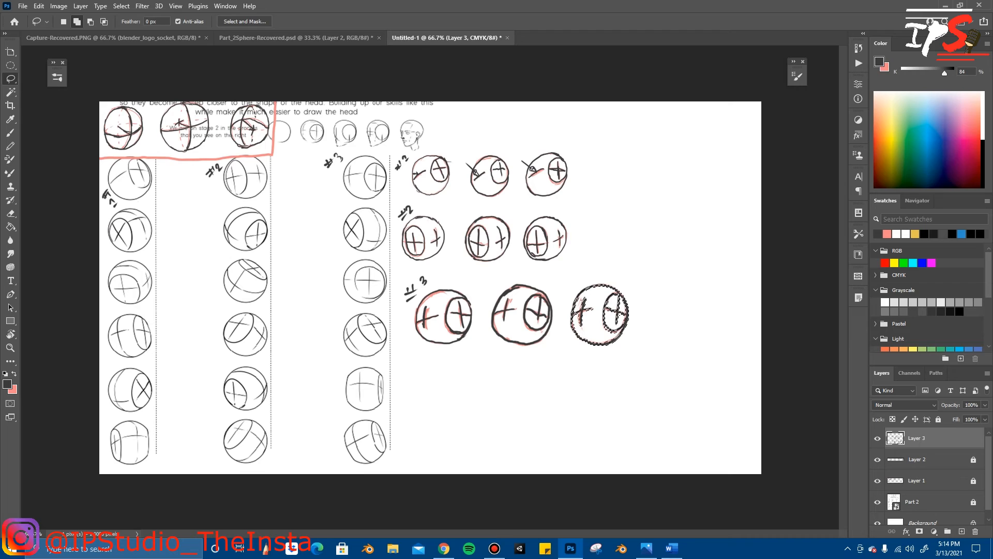
right_click(651, 264)
left_click(672, 270)
Step: Scale all the Layer 3 drawings down to about 95.74% around their common centre
key("ctrl+t")
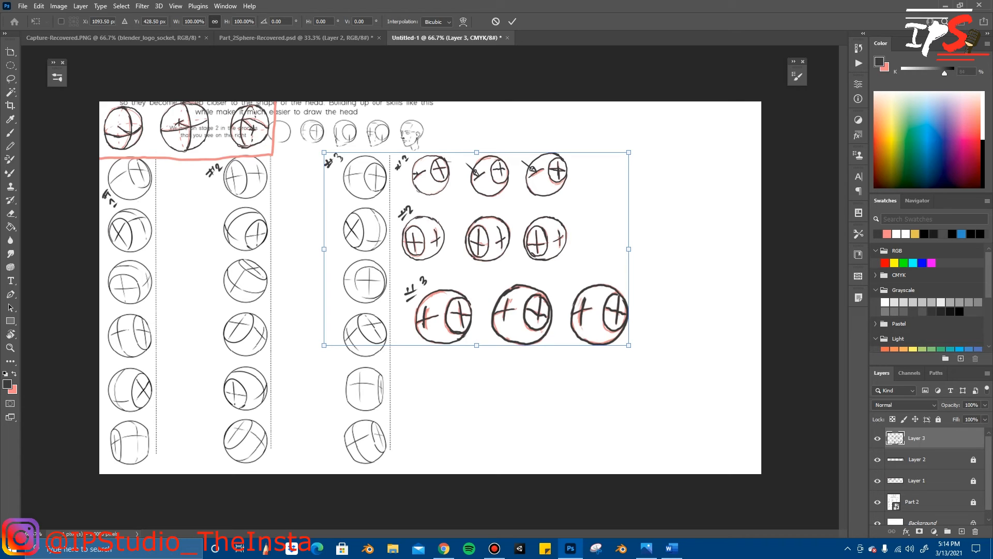
mouse_move(324, 152)
left_mouse_down()
mouse_move(337, 161)
mouse_move(329, 156)
left_mouse_up()
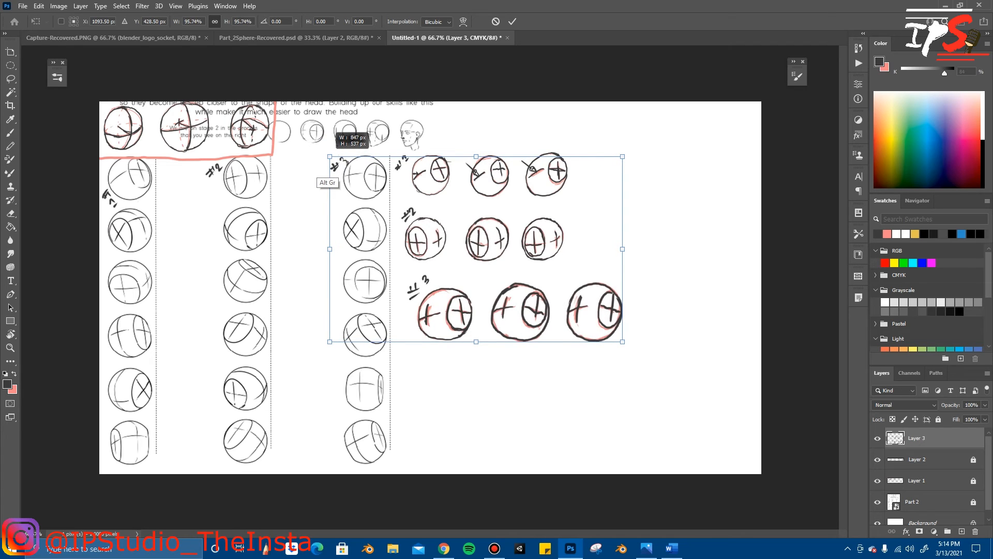
left_click(512, 21)
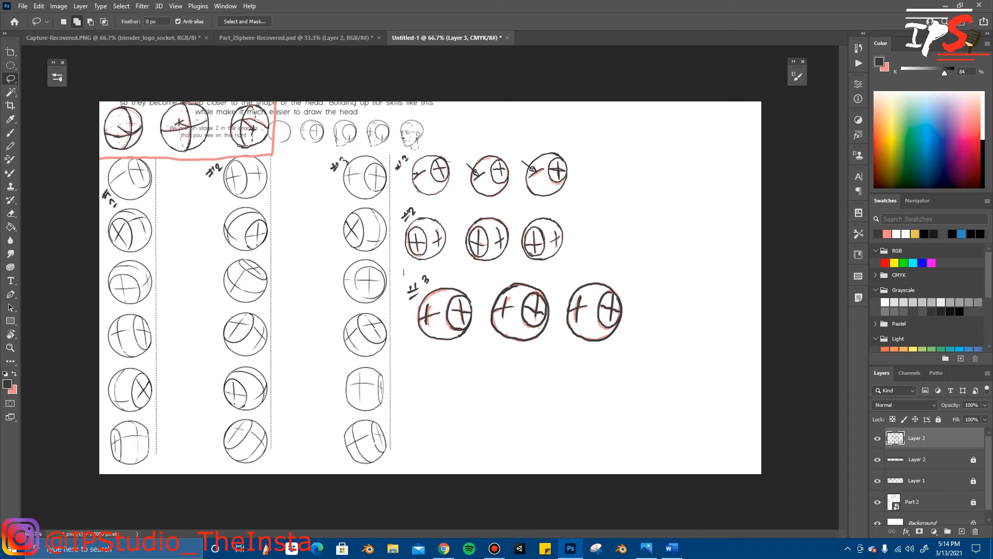
Step: Lasso the third row with its #3 label, shrink it to match the rows above, align it beneath them, and deselect
mouse_move(428, 348)
left_mouse_down()
mouse_move(647, 360)
mouse_move(644, 299)
mouse_move(635, 277)
mouse_move(406, 269)
left_mouse_up()
key("ctrl+t")
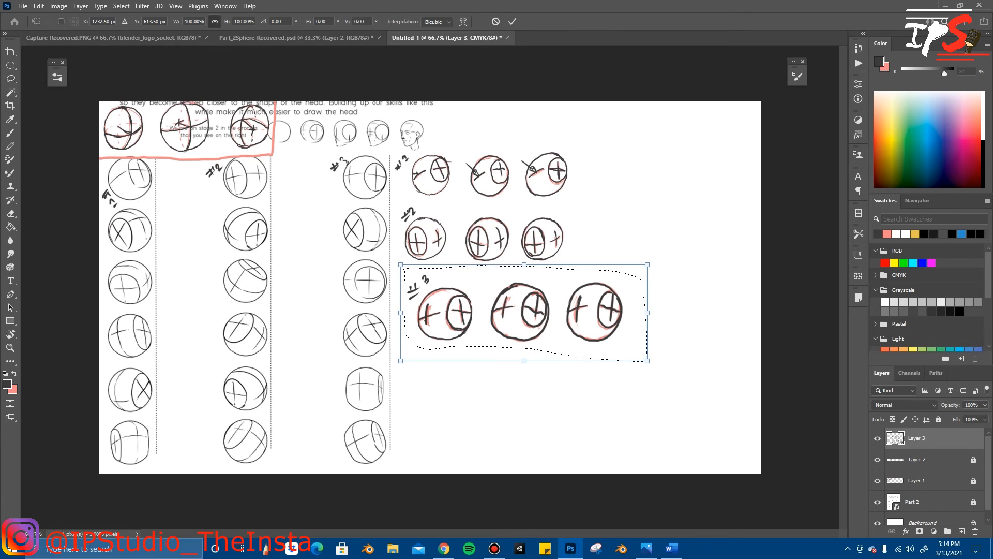
left_click_drag(648, 361, 633, 344)
left_click_drag(552, 318, 522, 313)
key("Return")
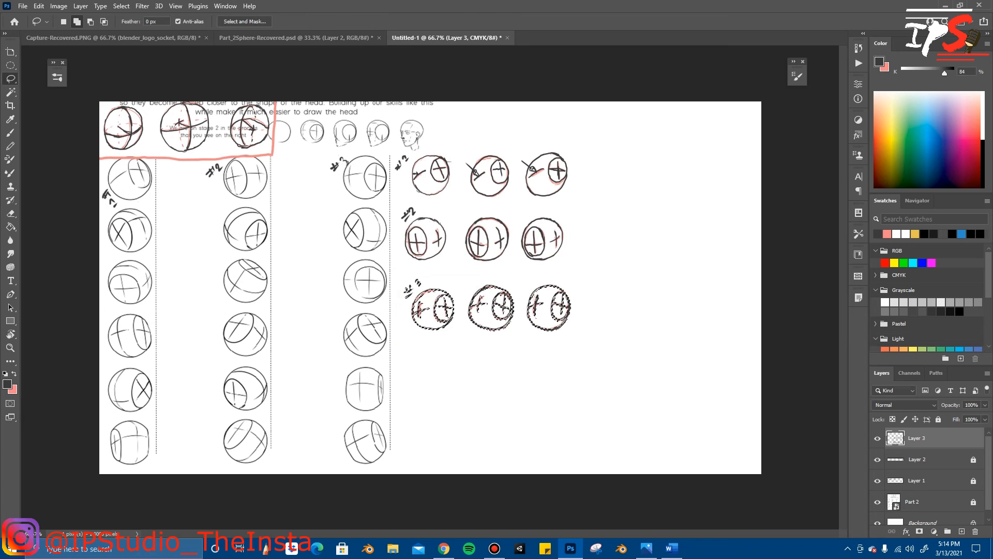
right_click(619, 390)
left_click(654, 201)
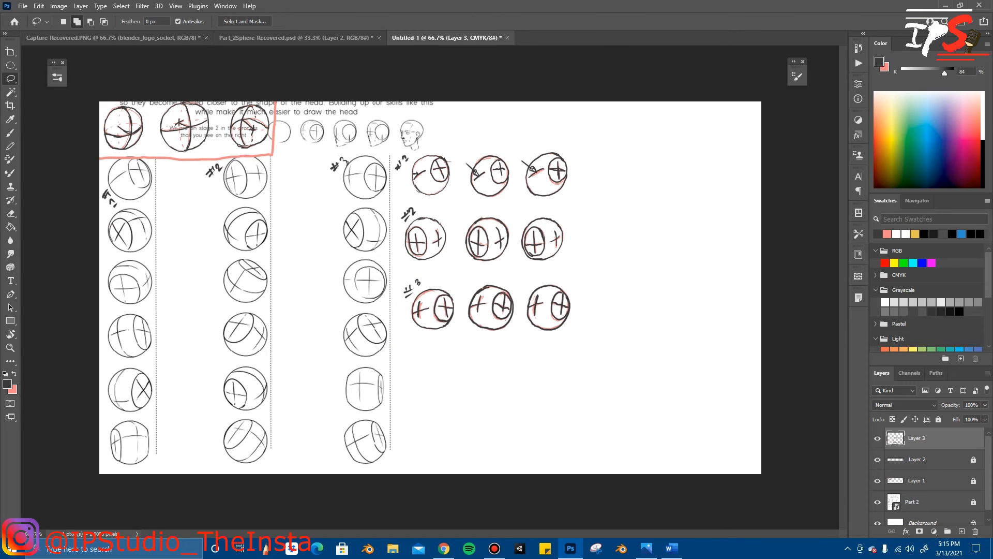
Step: Lock Layer 3 and add a new layer above it, ready for drawing with the Brush tool
left_click(938, 419)
left_click(961, 531)
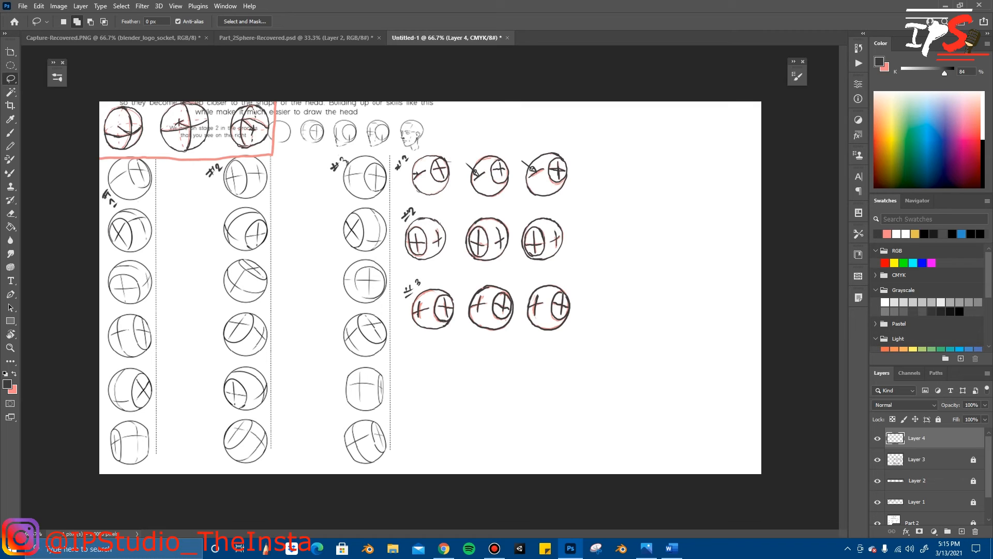
key("b")
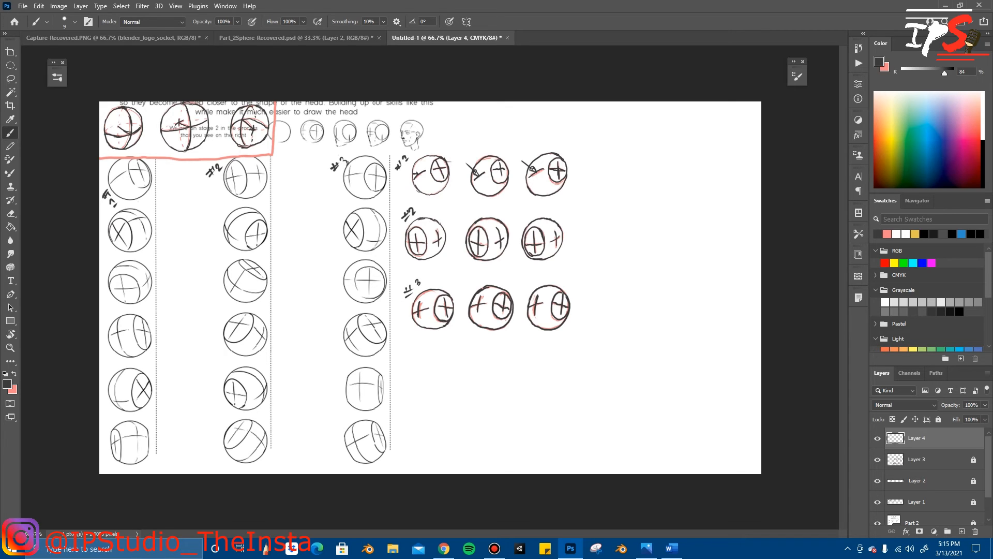
Step: Sketch a thin pink circle beneath the third row as the outline of a fourth row's first sphere, erasing its stray end
key("x")
left_click_drag(439, 357, 458, 380)
key("ctrl+z")
mouse_move(453, 363)
left_mouse_down()
mouse_move(427, 381)
mouse_move(455, 364)
left_mouse_up()
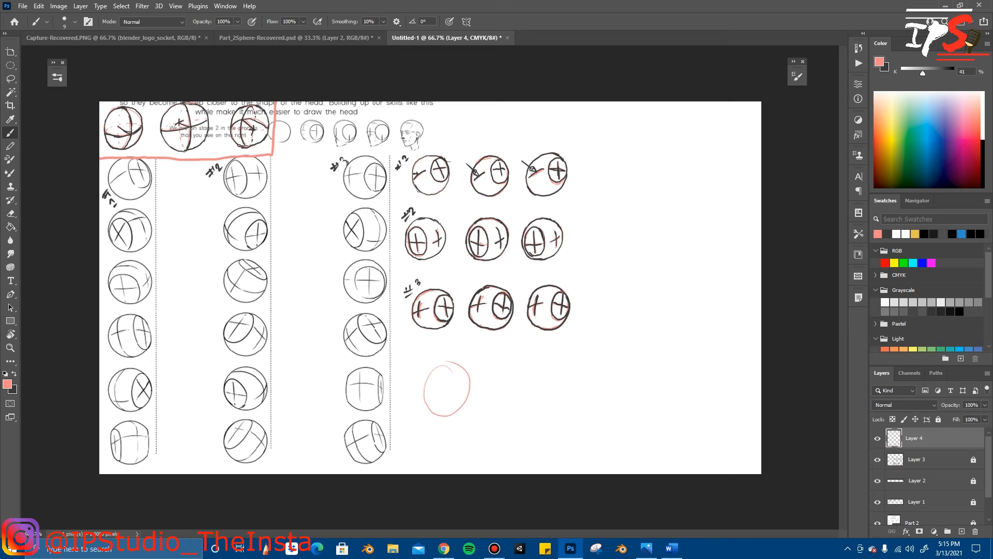
key("ctrl+z")
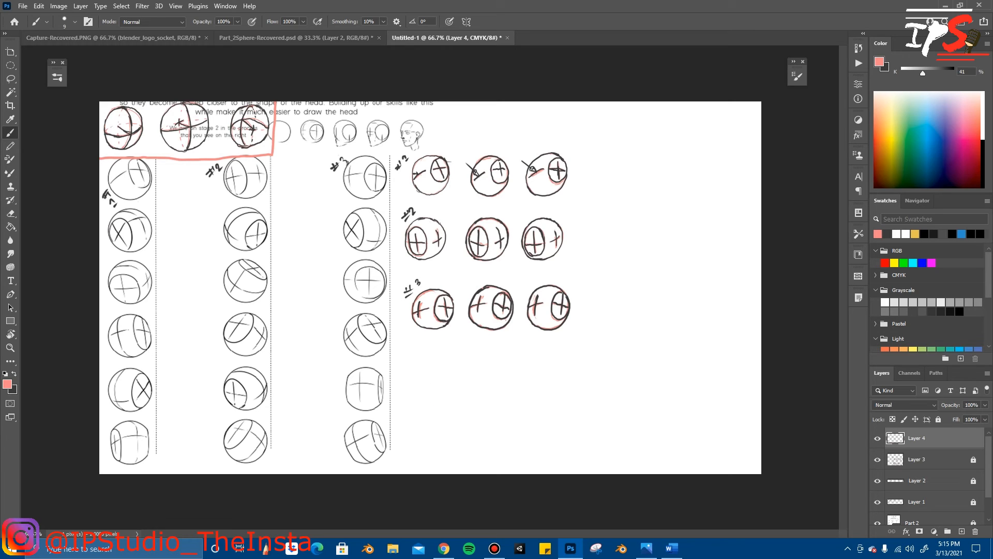
mouse_move(438, 363)
left_mouse_down()
mouse_move(418, 388)
mouse_move(434, 423)
mouse_move(451, 364)
left_mouse_up()
key("ctrl+z")
mouse_move(439, 362)
left_mouse_down()
mouse_move(420, 408)
mouse_move(441, 360)
left_mouse_up()
key("ctrl+z")
mouse_move(445, 364)
left_mouse_down()
mouse_move(412, 383)
mouse_move(430, 362)
left_mouse_up()
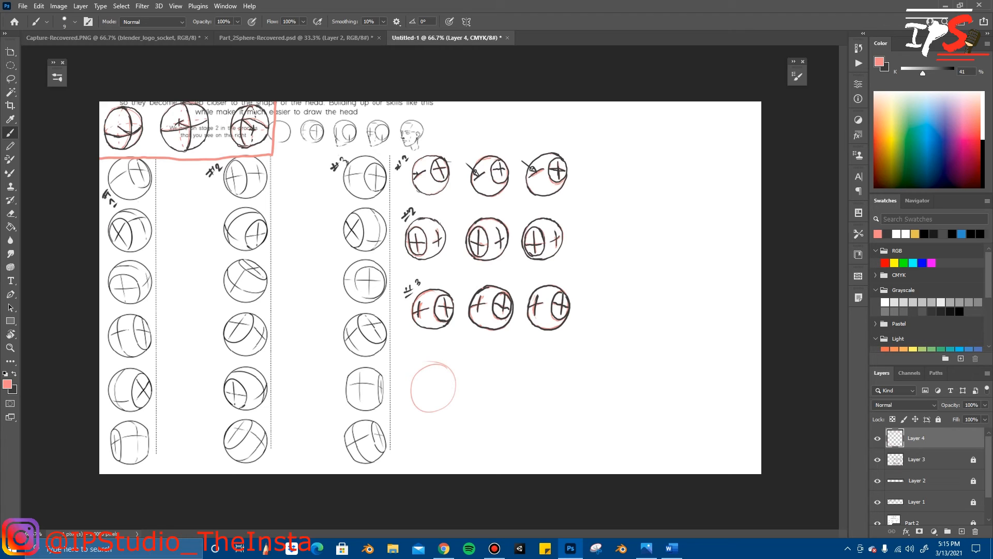
key("e")
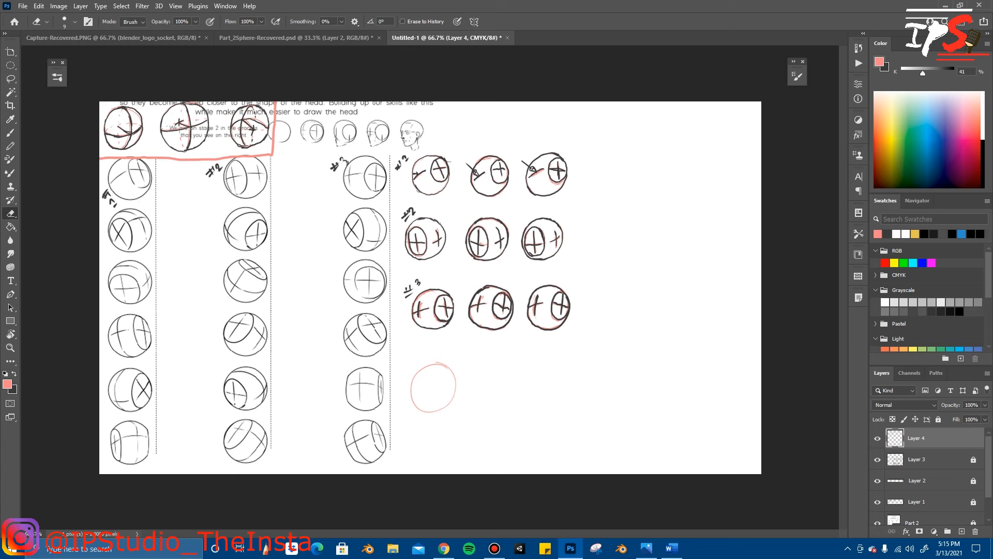
Step: Add pink curved contour lines and a crossed side oval inside the fourth row's first sphere with the Brush tool
key("b")
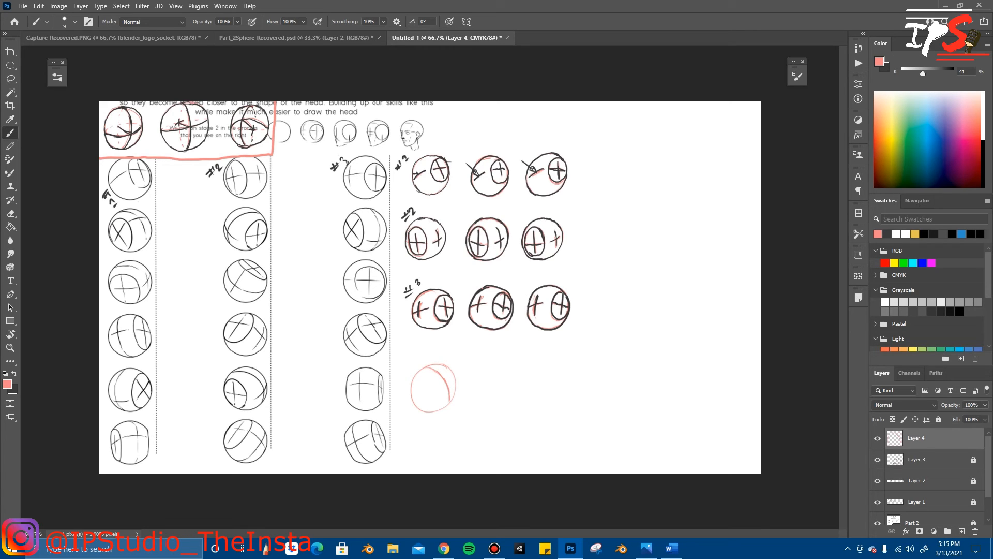
left_click_drag(436, 376, 448, 368)
left_click_drag(432, 384, 436, 400)
left_click_drag(417, 390, 433, 407)
Step: Sketch the fourth row's second sphere outline in pink beside the first, retrying until round, and clean its edge with the Eraser
left_click_drag(505, 362, 517, 364)
key("ctrl+z")
mouse_move(501, 363)
left_mouse_down()
mouse_move(519, 369)
mouse_move(510, 370)
left_mouse_up()
key("ctrl+z")
mouse_move(511, 362)
left_mouse_down()
mouse_move(523, 410)
mouse_move(513, 368)
left_mouse_up()
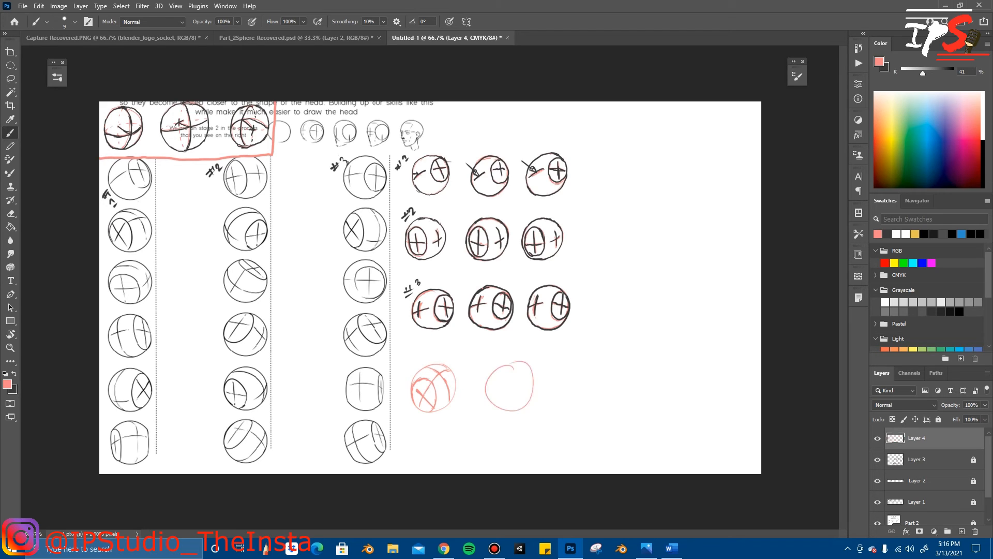
key("ctrl+z")
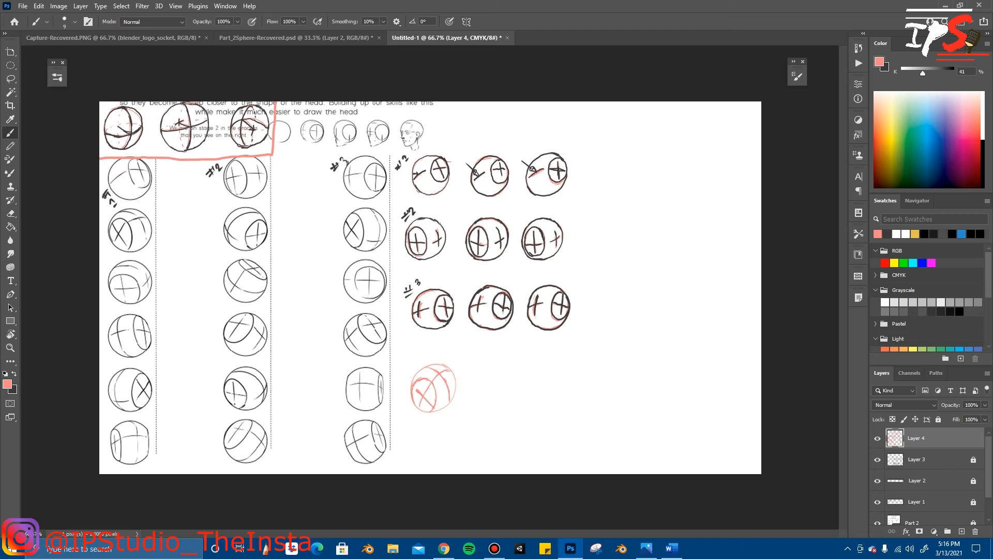
left_click_drag(508, 368, 512, 362)
key("ctrl+z")
mouse_move(512, 365)
left_mouse_down()
mouse_move(513, 415)
mouse_move(515, 367)
left_mouse_up()
key("ctrl+z")
left_click_drag(504, 363, 510, 364)
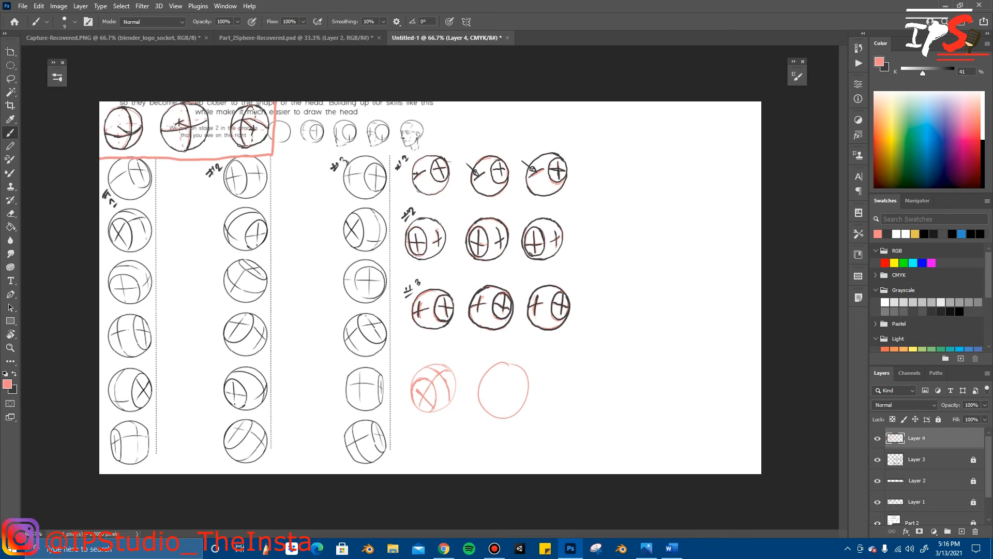
key("e")
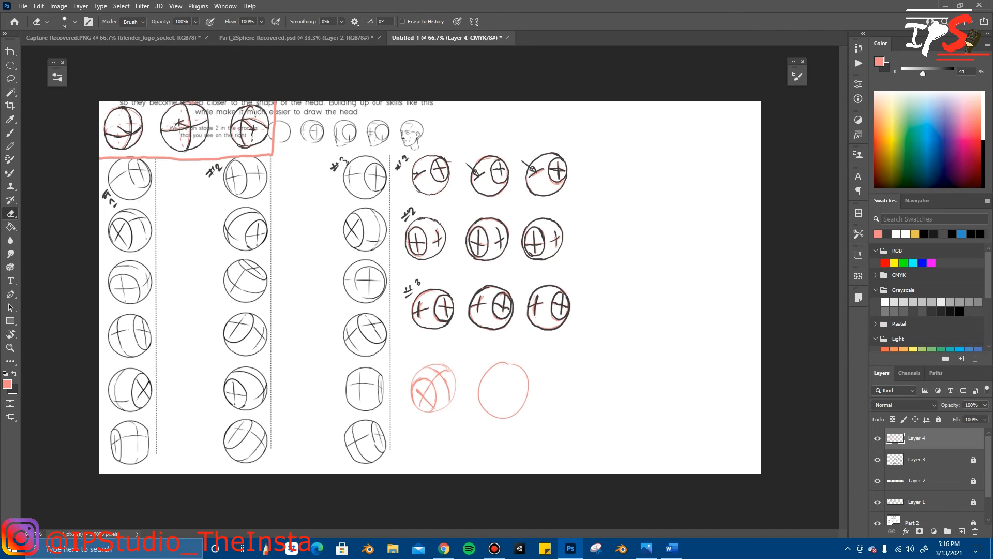
Step: Brush pink contour curves and a lower side oval with an X into the fourth row's second sphere
key("b")
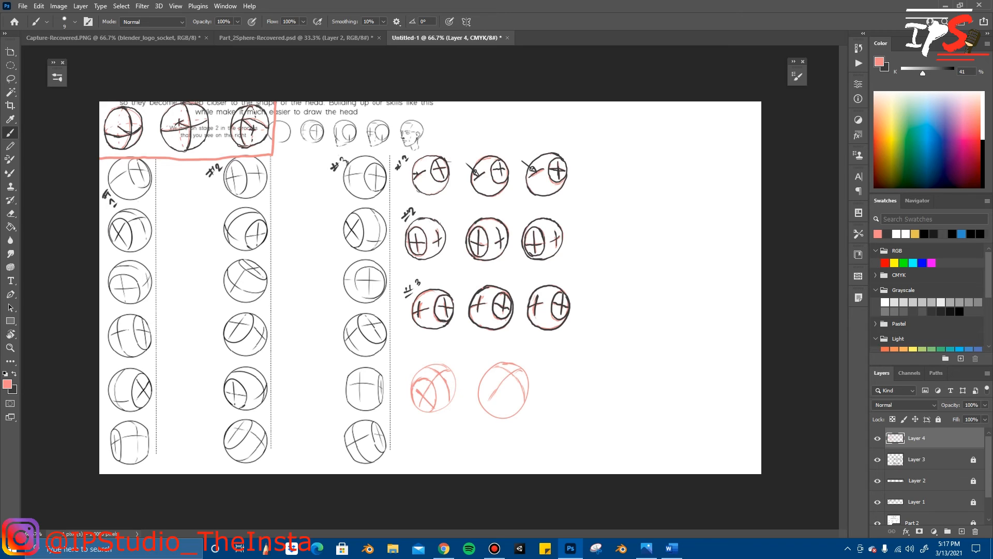
left_click_drag(505, 377, 494, 391)
left_click_drag(507, 391, 497, 416)
left_click_drag(505, 397, 494, 412)
Step: Sketch a third pink circle at the end of the fourth row and tidy its outline with the Eraser
mouse_move(580, 367)
left_mouse_down()
mouse_move(555, 409)
mouse_move(595, 406)
mouse_move(579, 366)
left_mouse_up()
key("ctrl+z")
mouse_move(579, 367)
left_mouse_down()
mouse_move(554, 389)
mouse_move(571, 416)
mouse_move(591, 391)
mouse_move(580, 368)
left_mouse_up()
key("ctrl+z")
mouse_move(587, 366)
left_mouse_down()
mouse_move(560, 396)
mouse_move(573, 365)
left_mouse_up()
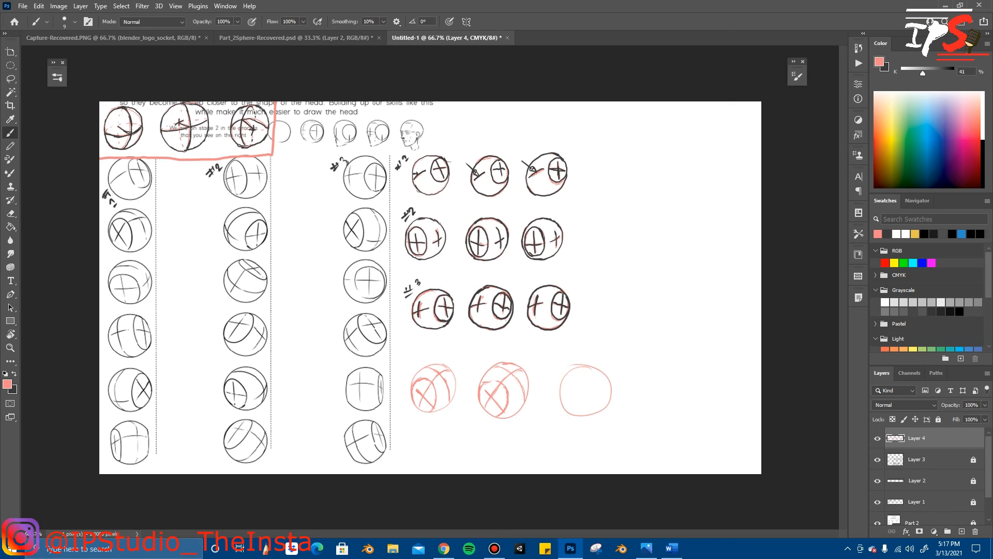
key("e")
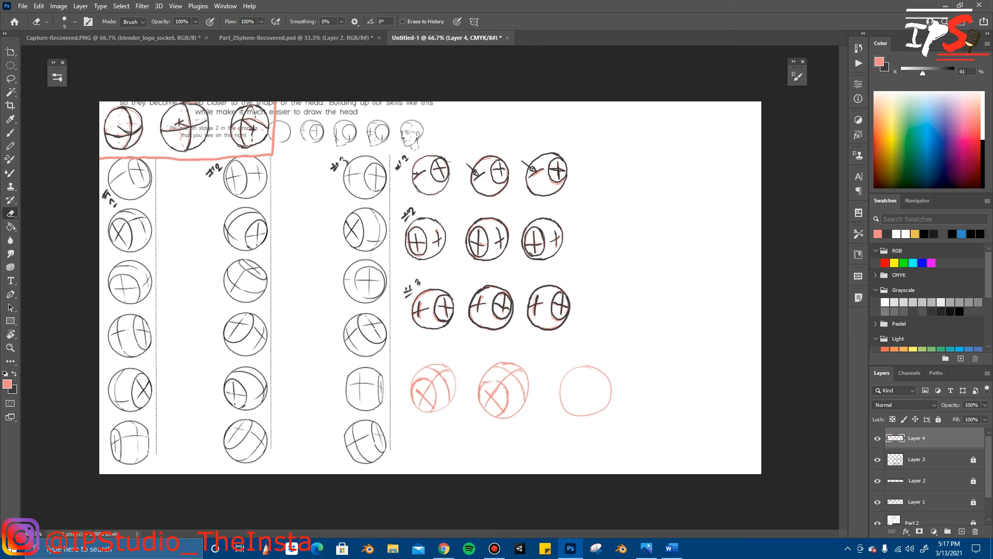
Step: Draw the third sphere's pink contour curves and crossed side oval, undoing and redrawing the first contour lines
key("b")
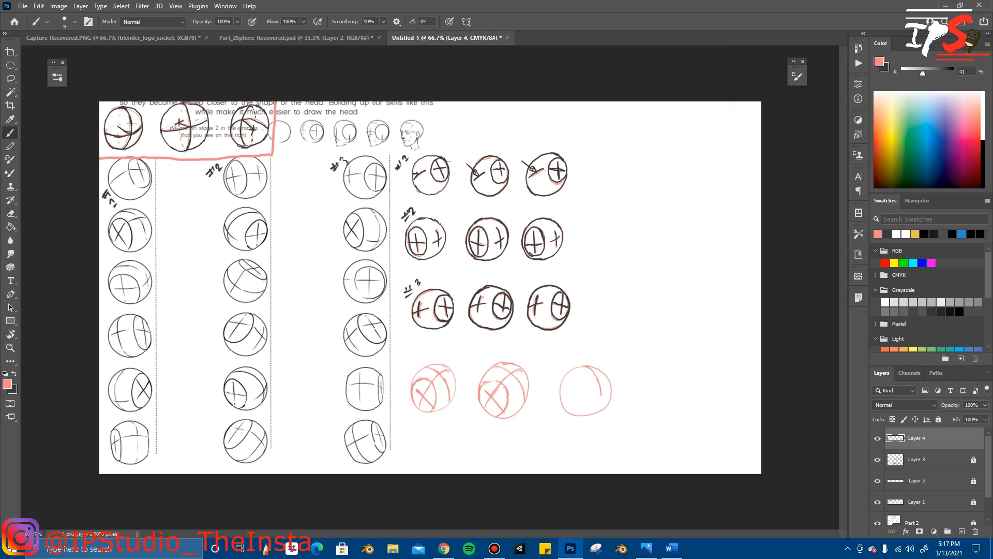
key("ctrl+z")
key("ctrl+z")
left_click_drag(606, 376, 571, 398)
mouse_move(583, 407)
left_mouse_down()
mouse_move(572, 414)
mouse_move(574, 399)
mouse_move(567, 407)
left_mouse_up()
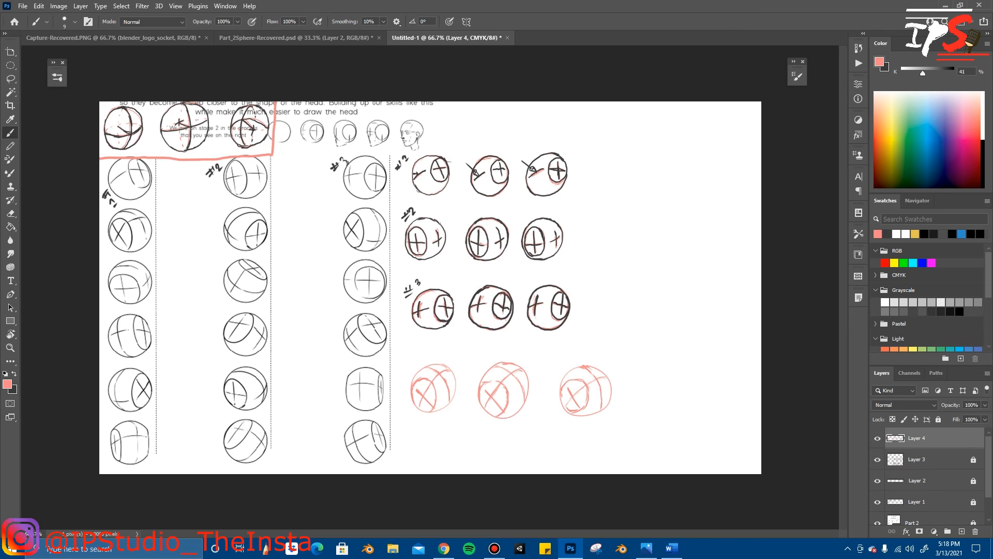
Step: Switch to the dark colour and trace the fourth row's first sphere, including its contours and crossed oval, tidying with the Eraser
key("x")
left_click_drag(419, 368, 409, 402)
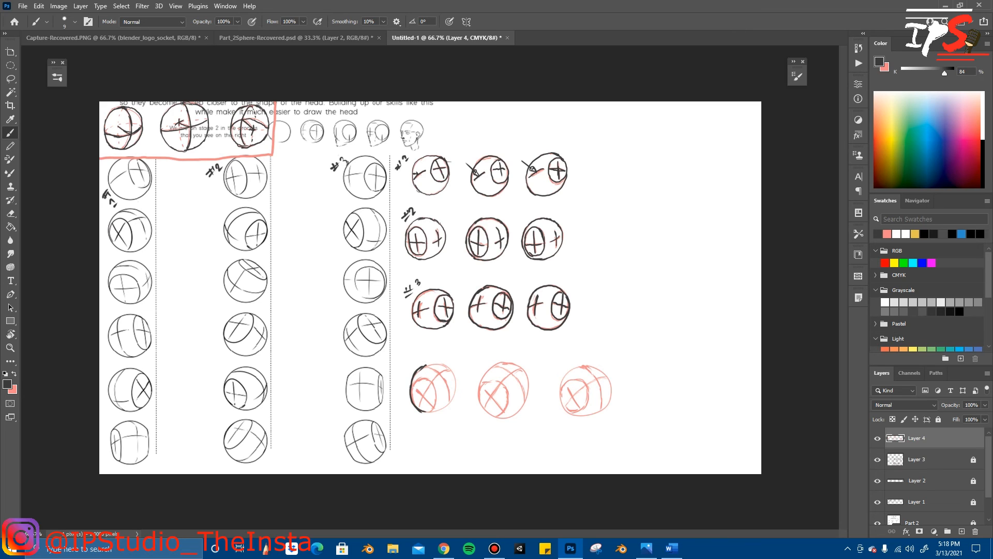
left_click_drag(430, 412, 443, 411)
mouse_move(443, 410)
left_mouse_down()
mouse_move(457, 378)
mouse_move(451, 370)
left_mouse_up()
left_click_drag(447, 365, 434, 361)
mouse_move(413, 384)
left_mouse_down()
mouse_move(429, 403)
mouse_move(417, 407)
left_mouse_up()
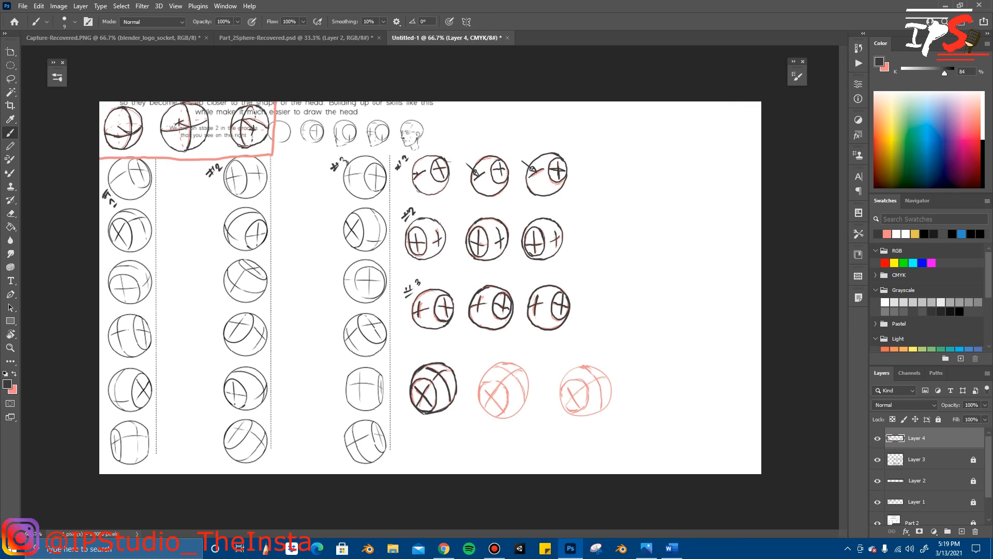
key("e")
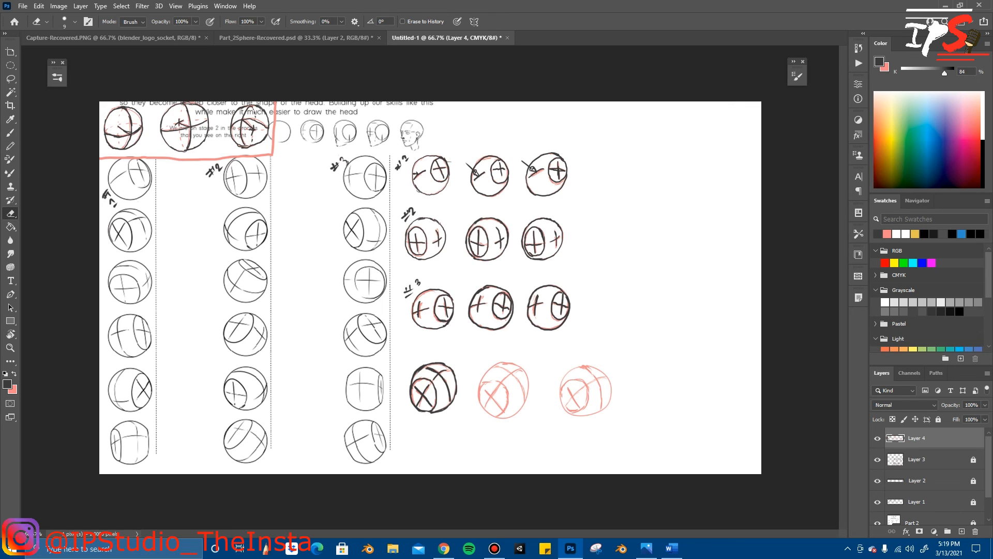
Step: Trace the fourth row's second sphere in dark strokes, covering the outline, side oval, X and contour curves
key("b")
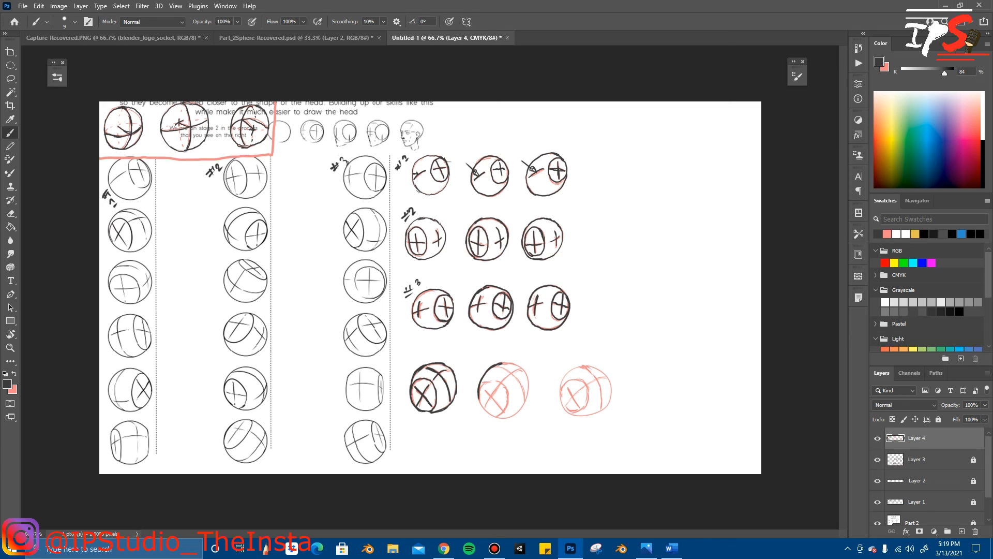
left_click_drag(479, 400, 484, 408)
mouse_move(500, 417)
left_mouse_down()
mouse_move(515, 415)
mouse_move(529, 383)
left_mouse_up()
left_click_drag(530, 389, 528, 377)
left_click_drag(482, 386, 490, 380)
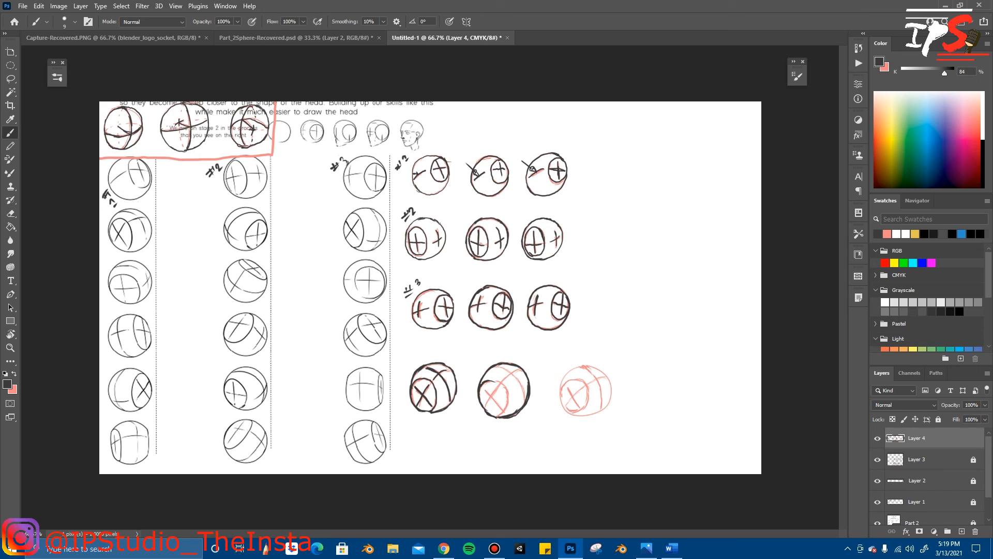
left_click_drag(500, 382, 508, 398)
mouse_move(484, 387)
left_mouse_down()
mouse_move(501, 411)
mouse_move(488, 400)
left_mouse_up()
mouse_move(495, 371)
left_mouse_down()
mouse_move(511, 365)
mouse_move(524, 398)
left_mouse_up()
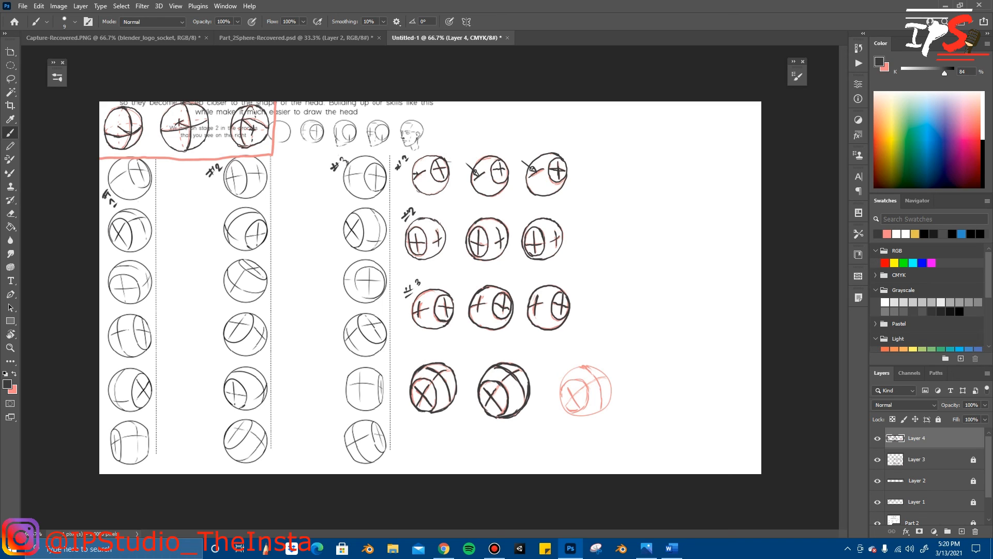
Step: Trace the fourth row's third sphere, its contour curves and crossed oval in dark strokes, and tidy the lines with the Eraser
mouse_move(571, 368)
left_mouse_down()
mouse_move(560, 400)
mouse_move(577, 416)
left_mouse_up()
mouse_move(593, 364)
left_mouse_down()
mouse_move(609, 378)
mouse_move(612, 400)
left_mouse_up()
mouse_move(588, 417)
left_mouse_down()
mouse_move(577, 419)
mouse_move(593, 417)
left_mouse_up()
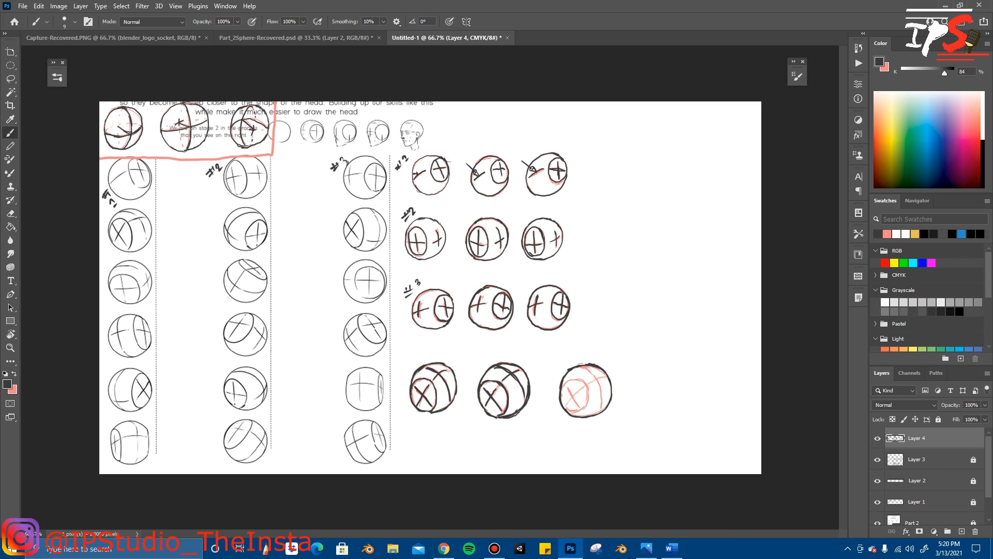
left_click_drag(583, 366, 603, 394)
left_click_drag(564, 382, 573, 378)
left_click_drag(588, 390, 581, 411)
mouse_move(572, 383)
left_mouse_down()
mouse_move(568, 402)
mouse_move(584, 388)
left_mouse_up()
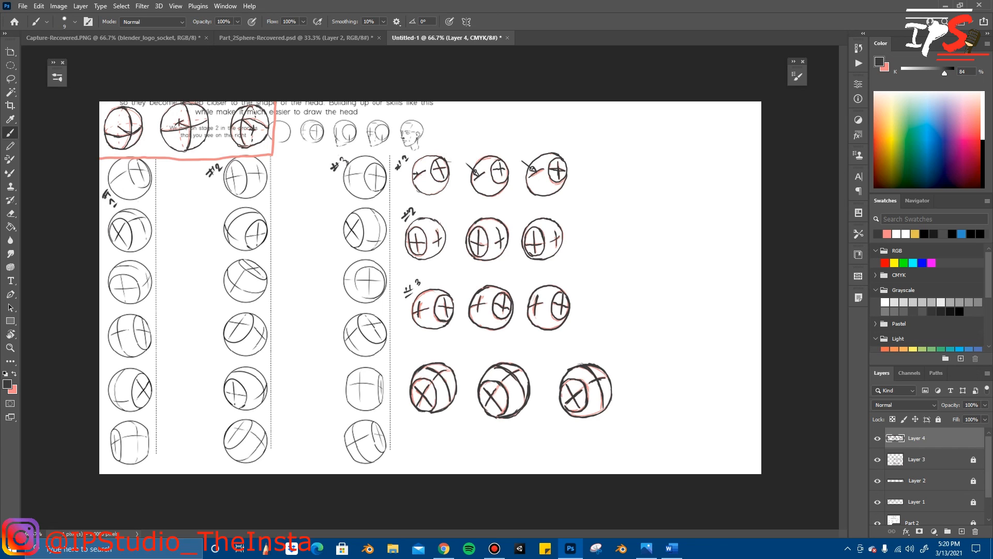
left_click_drag(564, 396, 563, 408)
key("e")
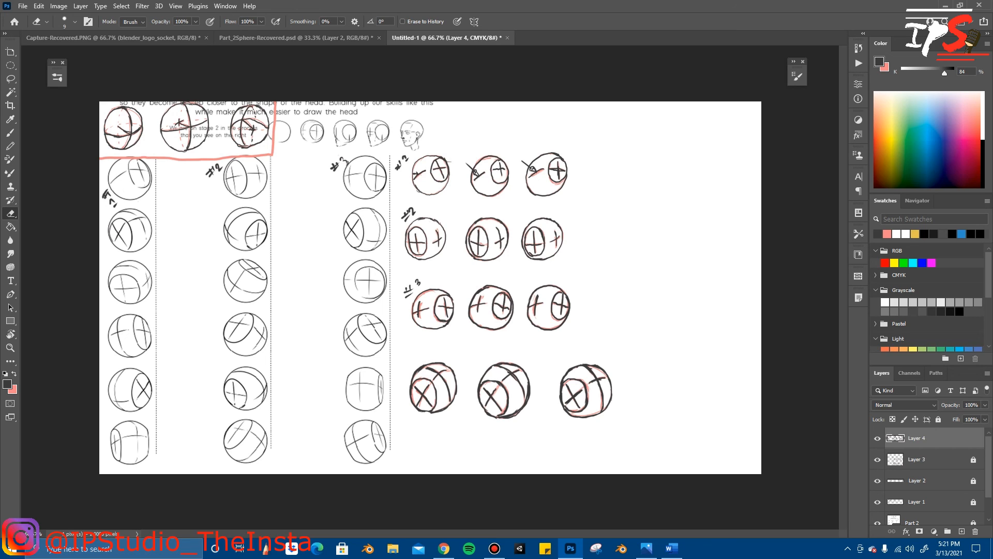
key("b")
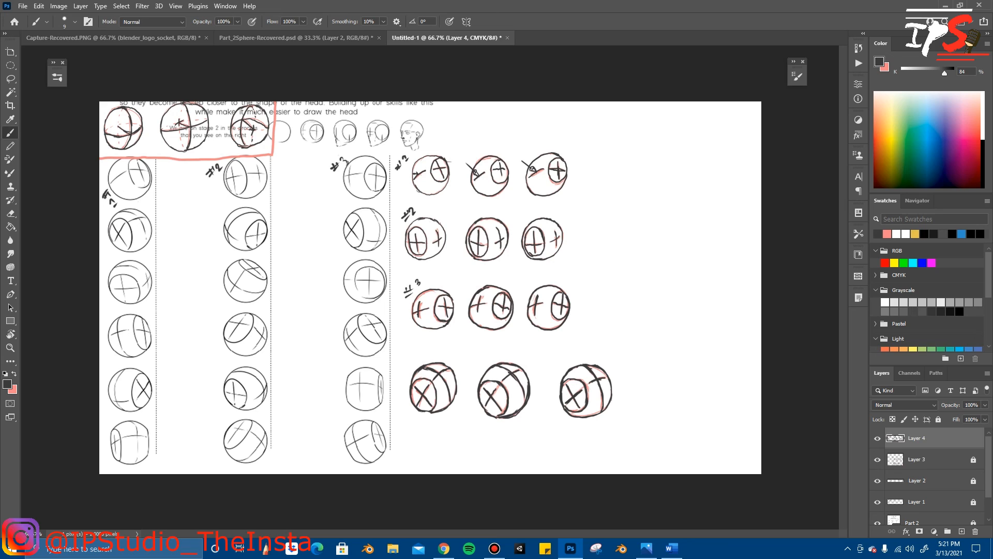
key("e")
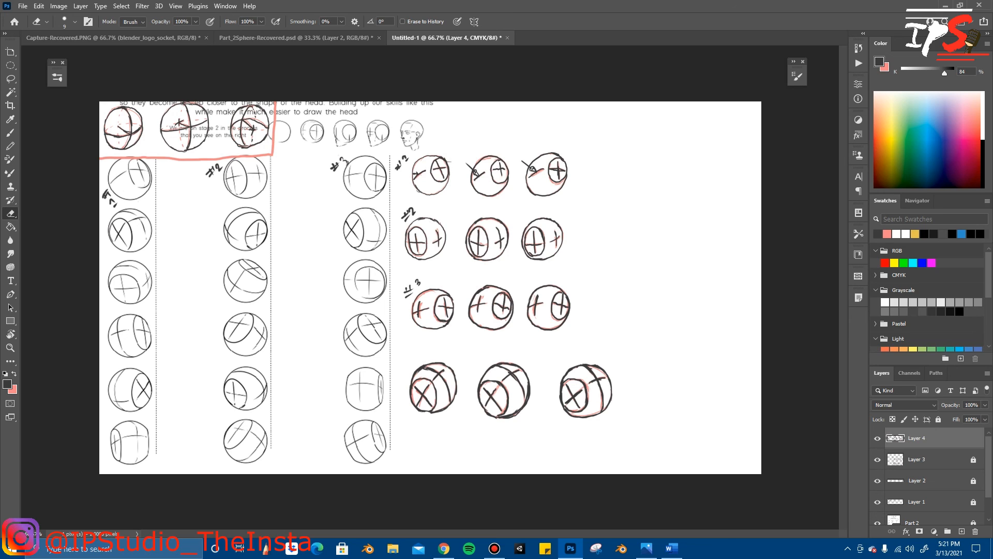
key("b")
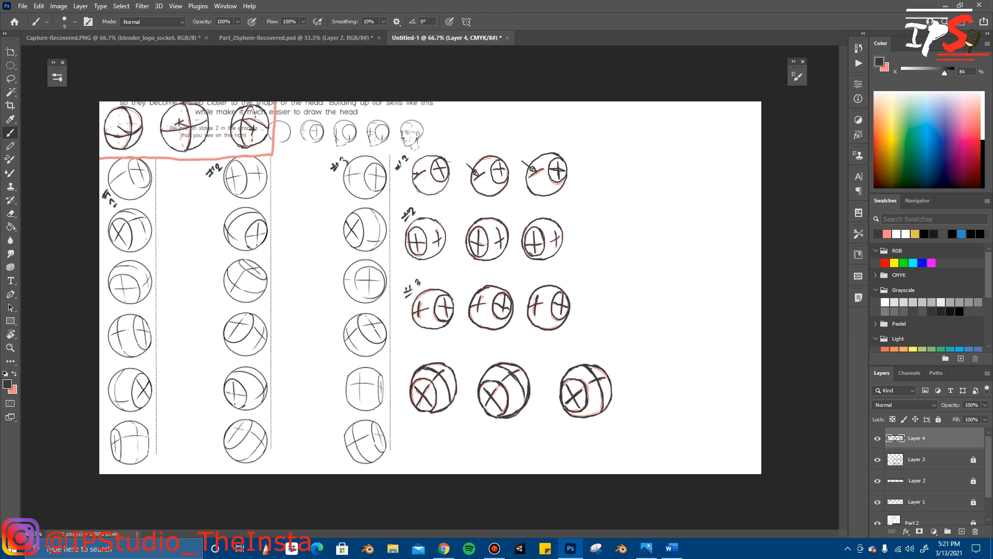
Step: Lasso the fourth row's first sphere, scale it to about 113.16%, and deselect
key("l")
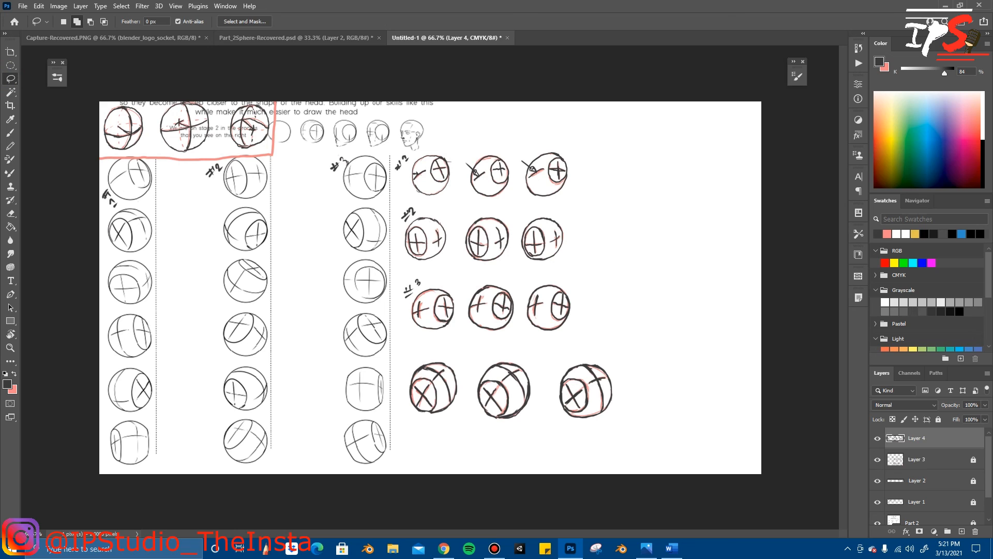
mouse_move(406, 353)
left_mouse_down()
mouse_move(406, 425)
mouse_move(460, 415)
mouse_move(447, 360)
mouse_move(406, 353)
left_mouse_up()
key("ctrl+t")
left_click_drag(459, 426, 463, 432)
left_click_drag(449, 395, 448, 398)
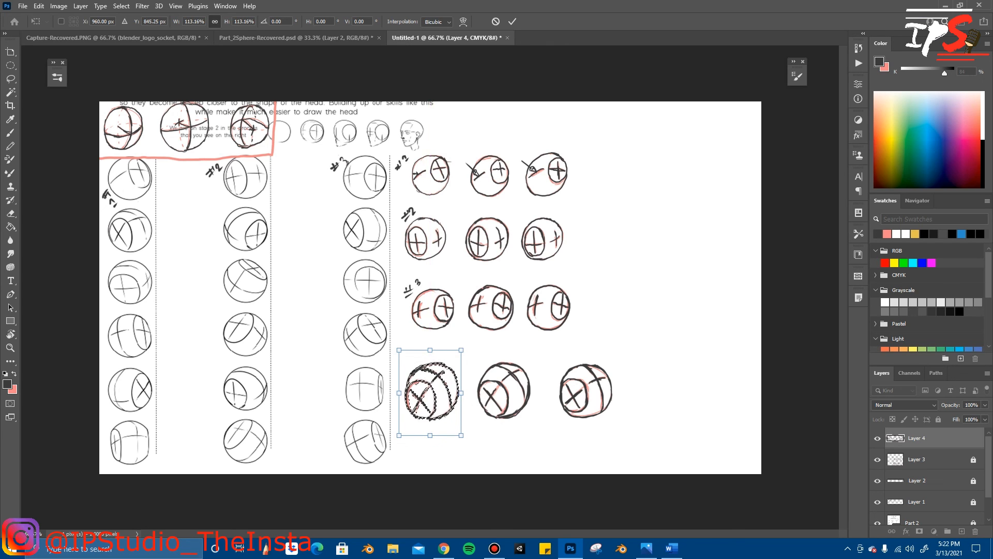
key("Return")
right_click(580, 168)
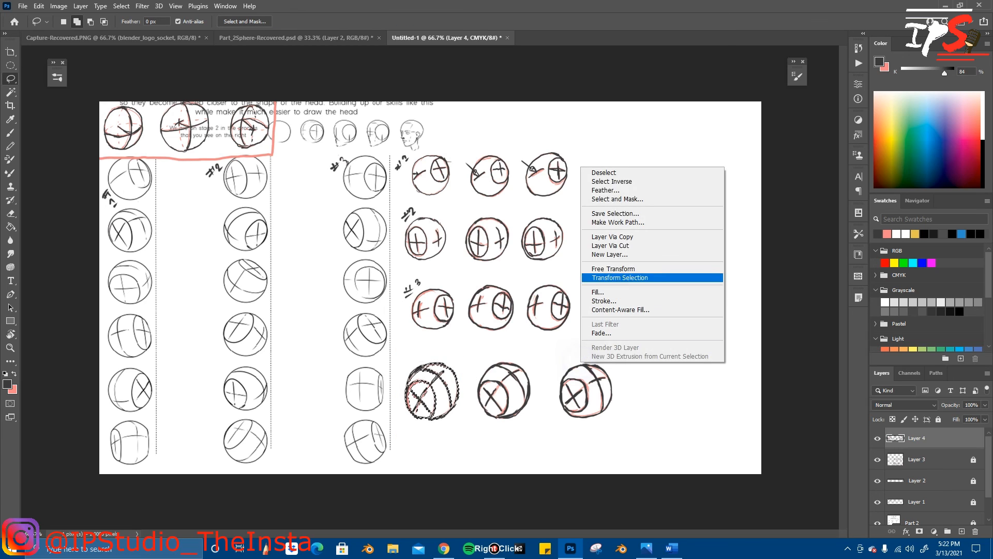
left_click(600, 172)
Step: Lasso the fourth row's third sphere, scale it to about 106.63%, move it closer to the second sphere, and deselect
mouse_move(554, 356)
left_mouse_down()
mouse_move(602, 437)
mouse_move(627, 362)
mouse_move(564, 350)
mouse_move(554, 354)
mouse_move(575, 376)
mouse_move(566, 376)
mouse_move(535, 342)
mouse_move(568, 372)
left_mouse_up()
key("ctrl+t")
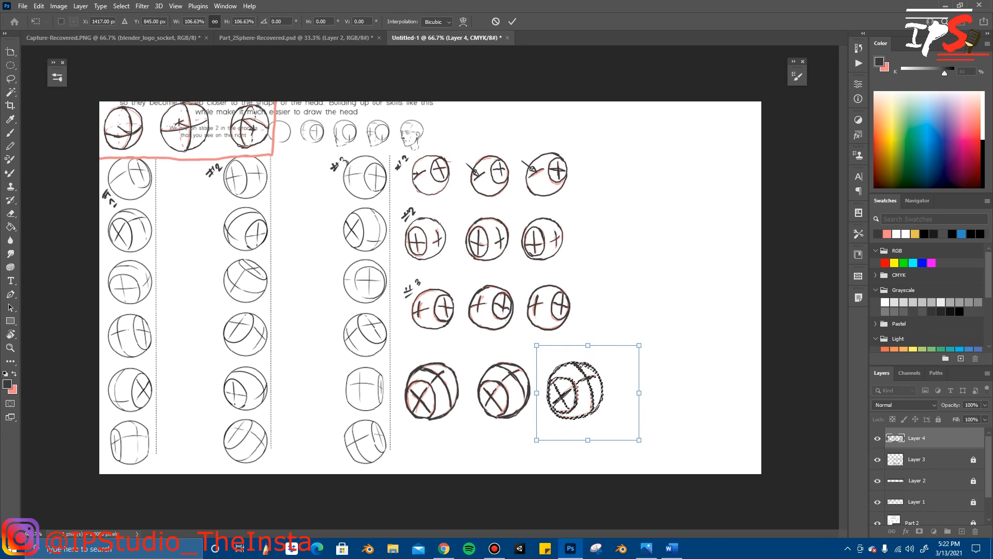
left_click(512, 21)
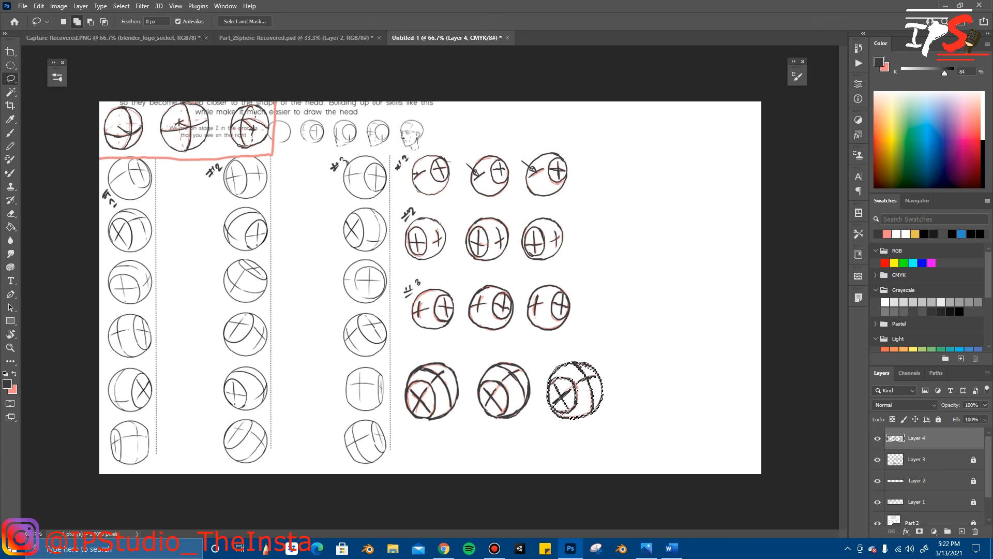
right_click(626, 201)
left_click(652, 206)
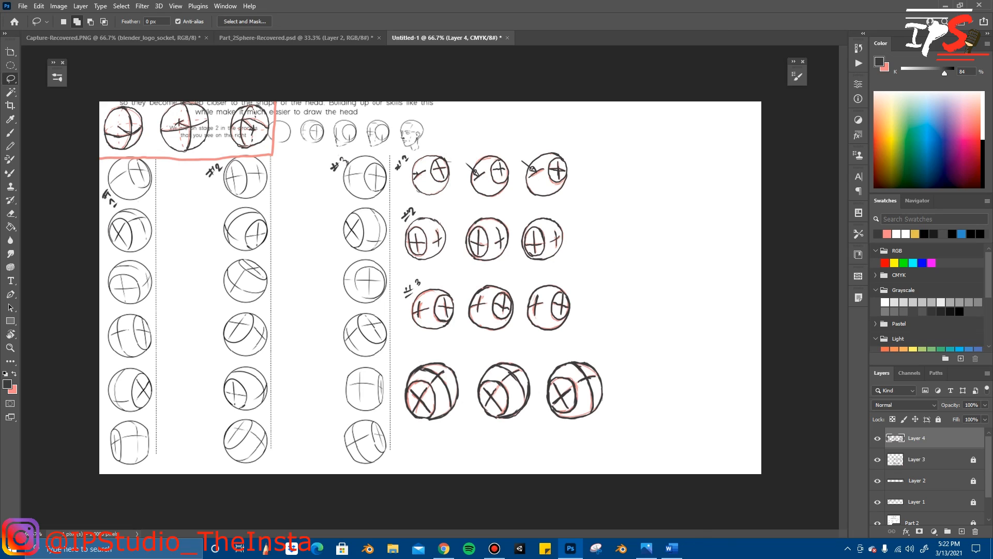
Step: Write the label #4 by hand above the start of the fourth row with the Brush tool
key("b")
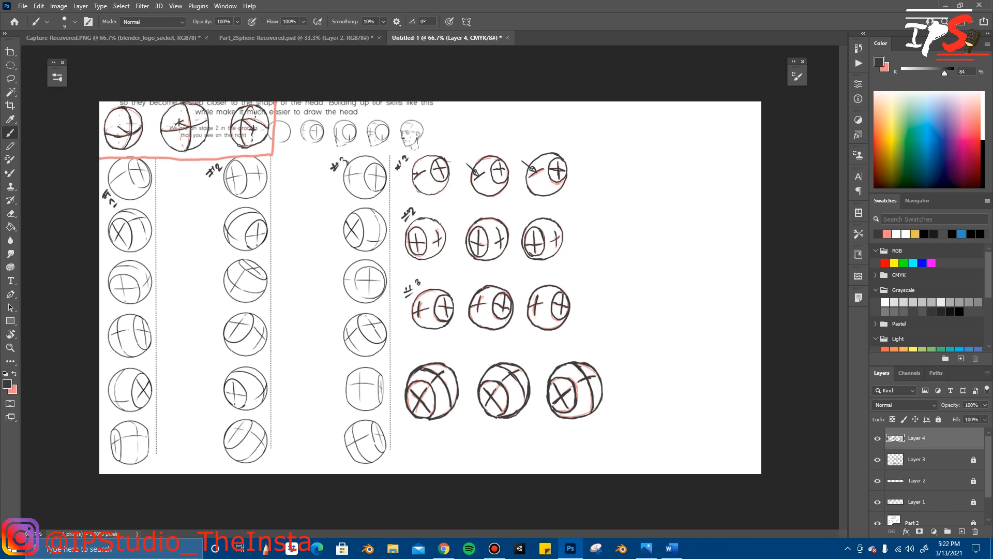
left_click_drag(404, 359, 414, 358)
left_click_drag(416, 351, 418, 358)
Step: Scale down the fourth row with its #4 label and align it beneath the three rows above
key("ctrl+t")
left_click_drag(604, 420, 568, 402)
left_click_drag(552, 382, 568, 397)
left_click_drag(541, 363, 543, 368)
key("Return")
Step: Mark the worksheet order with small arrows beside the first four spheres, and write "Next" with an arrow beside the first column
key("b")
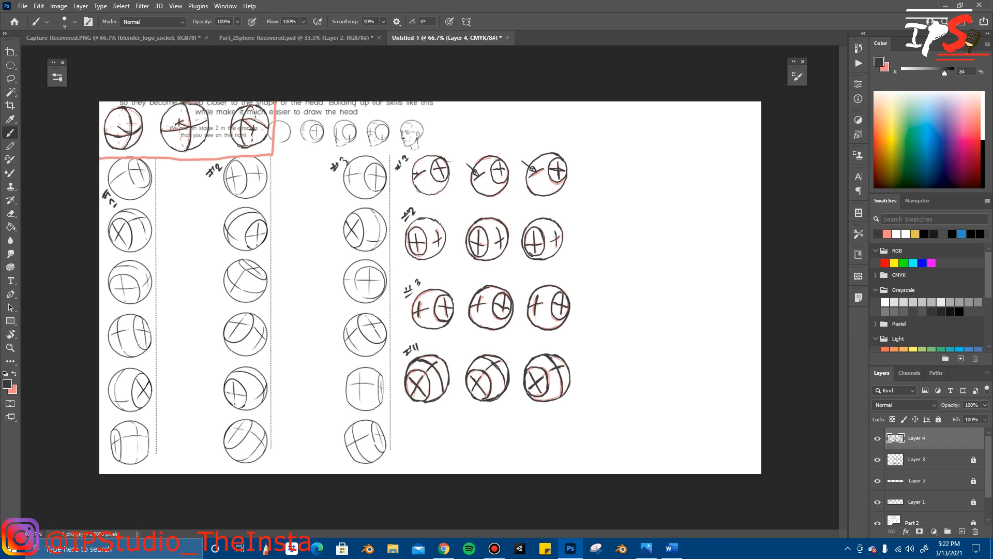
left_click_drag(142, 203, 152, 199)
left_click_drag(261, 197, 262, 206)
left_click_drag(375, 199, 382, 205)
left_click_drag(138, 256, 146, 260)
left_click_drag(162, 243, 181, 225)
mouse_move(176, 226)
left_mouse_down()
mouse_move(188, 223)
mouse_move(182, 232)
left_mouse_up()
mouse_move(180, 217)
left_mouse_down()
mouse_move(195, 209)
mouse_move(195, 248)
left_mouse_up()
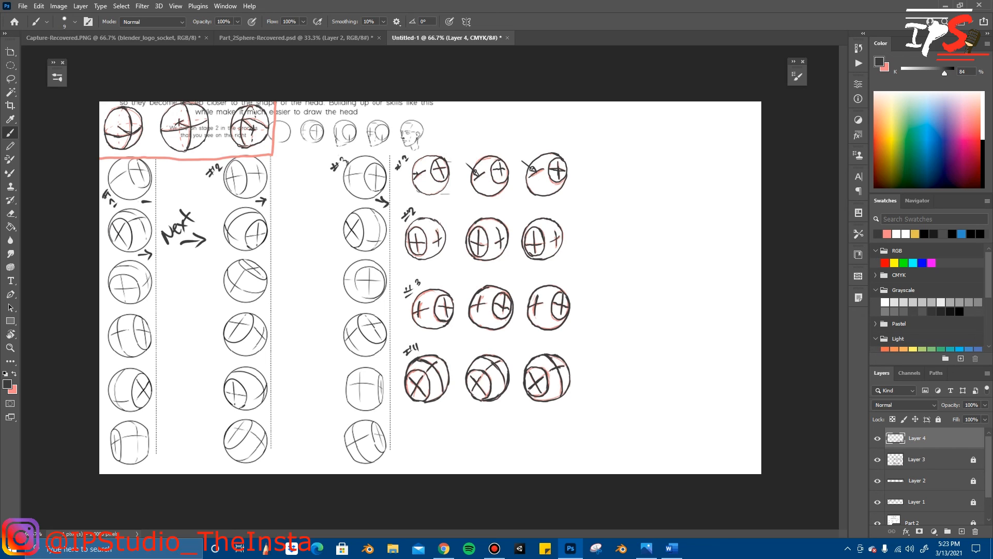
Step: Draw dark horizontal lines beneath the first row of copied spheres
left_click_drag(418, 200, 538, 197)
left_click_drag(425, 207, 464, 206)
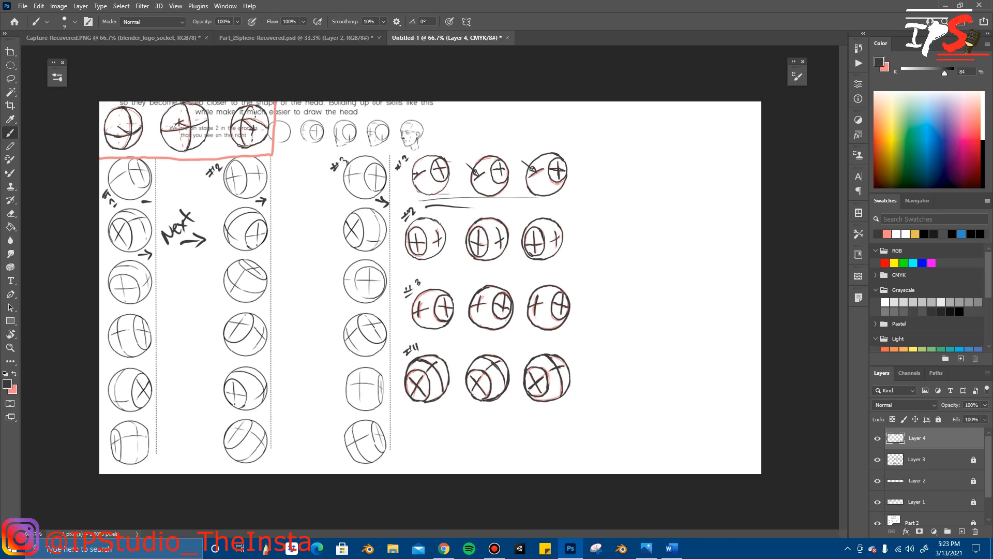